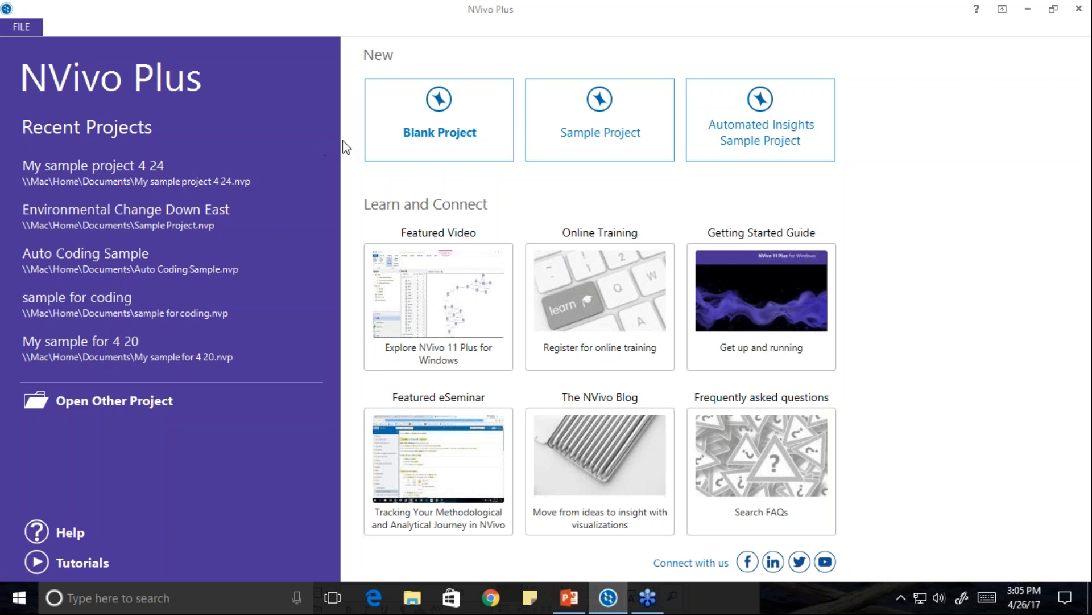
Step: Create a blank project titled "my survey project" and close its Quick Start Steps page
left_click(436, 139)
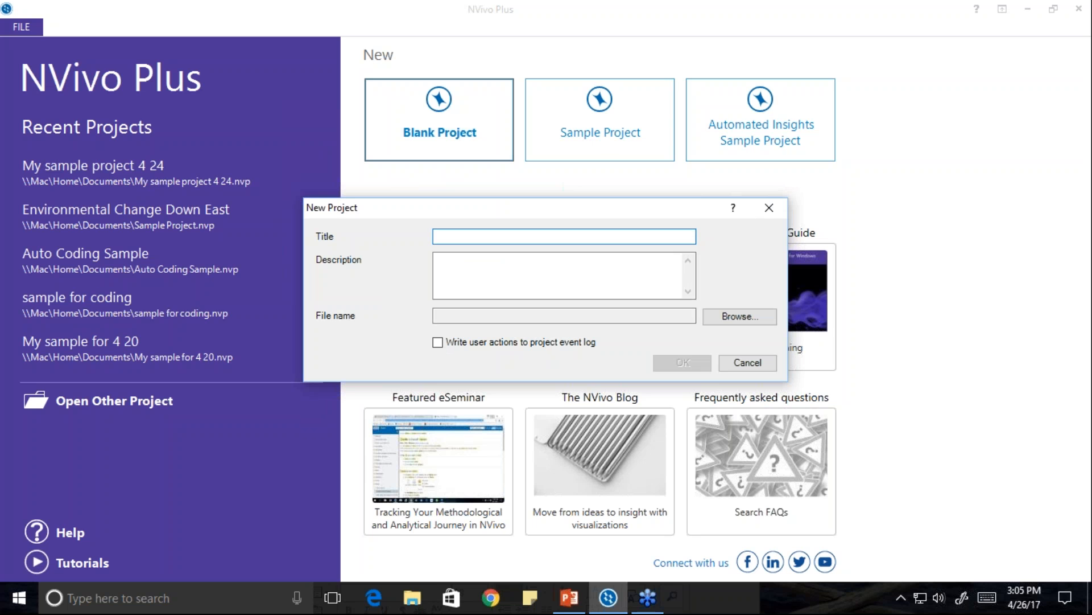
type("my su")
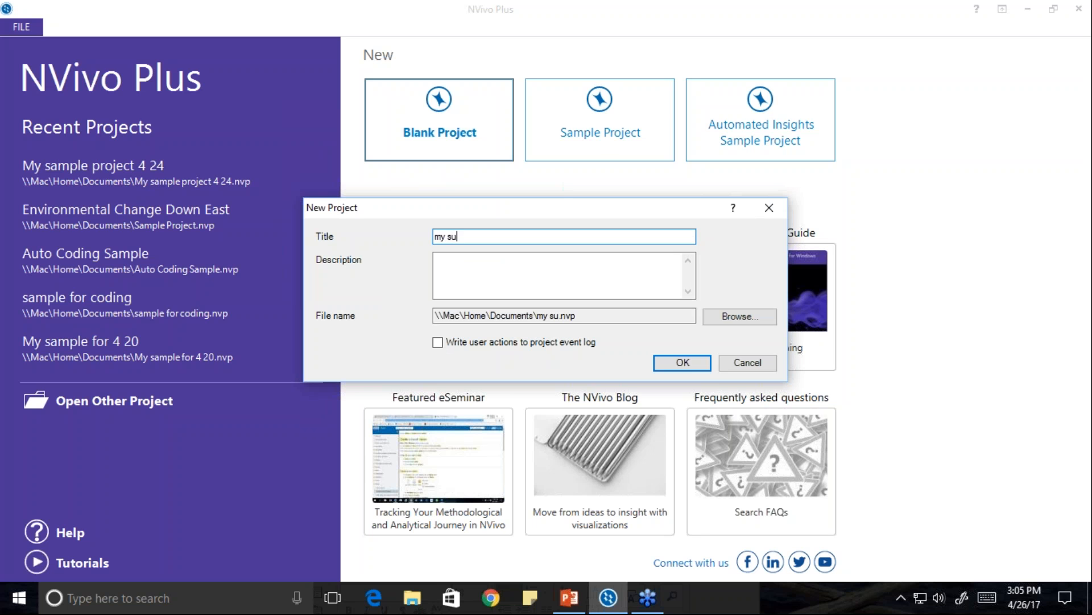
type("rvey project")
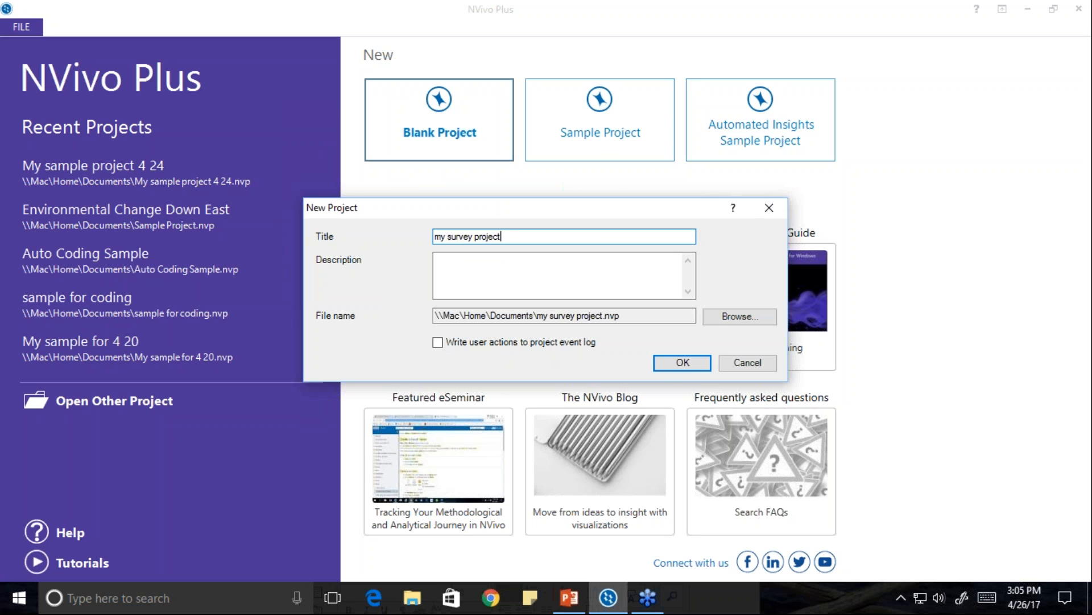
left_click(671, 369)
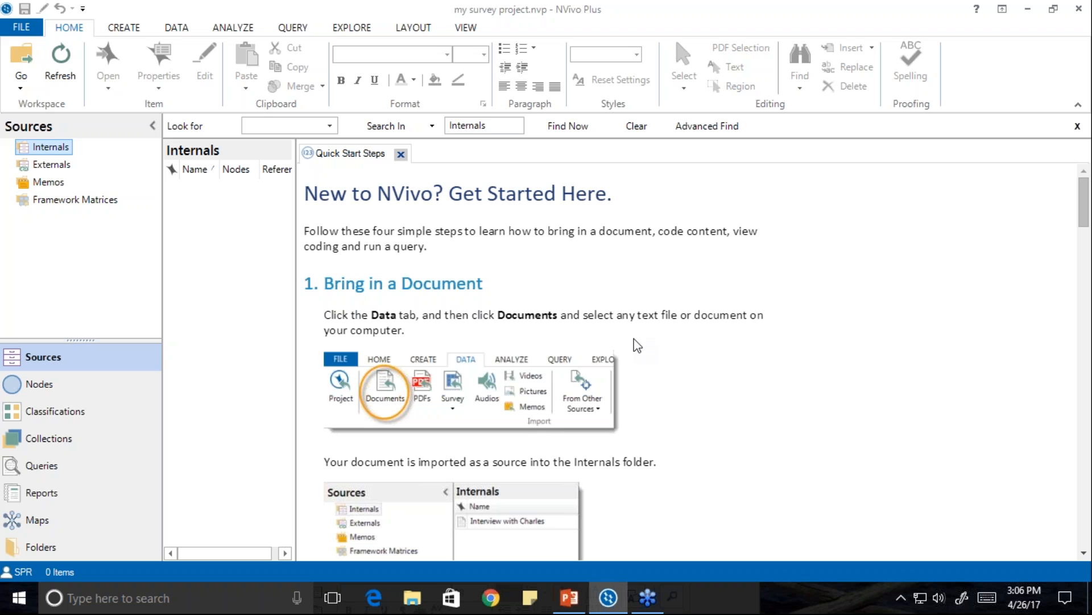
left_click(402, 154)
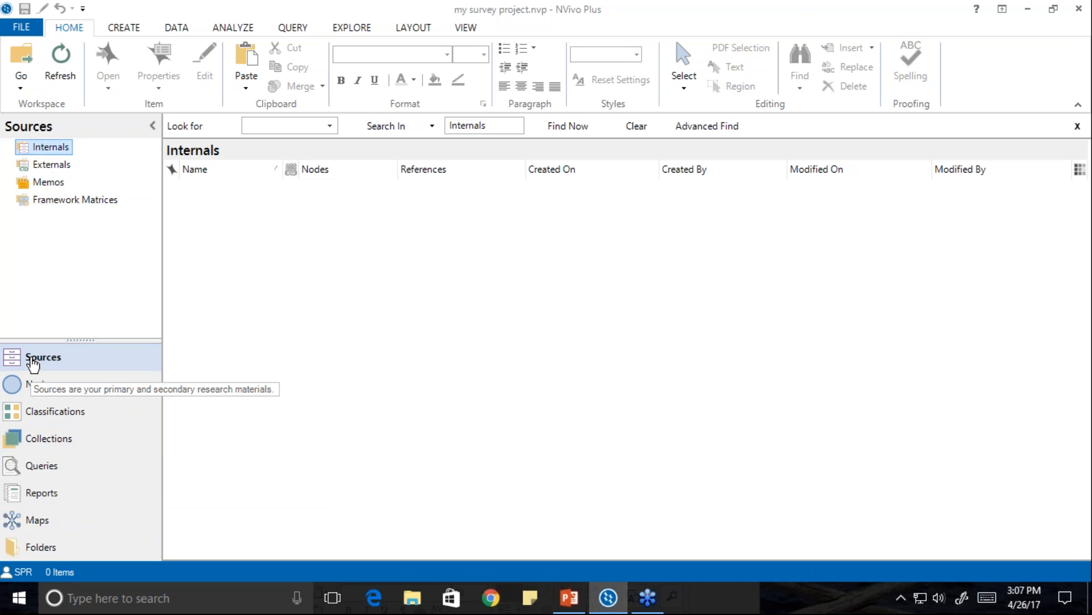
Step: Create a folder named Survey under Internals in Sources and open it
right_click(24, 152)
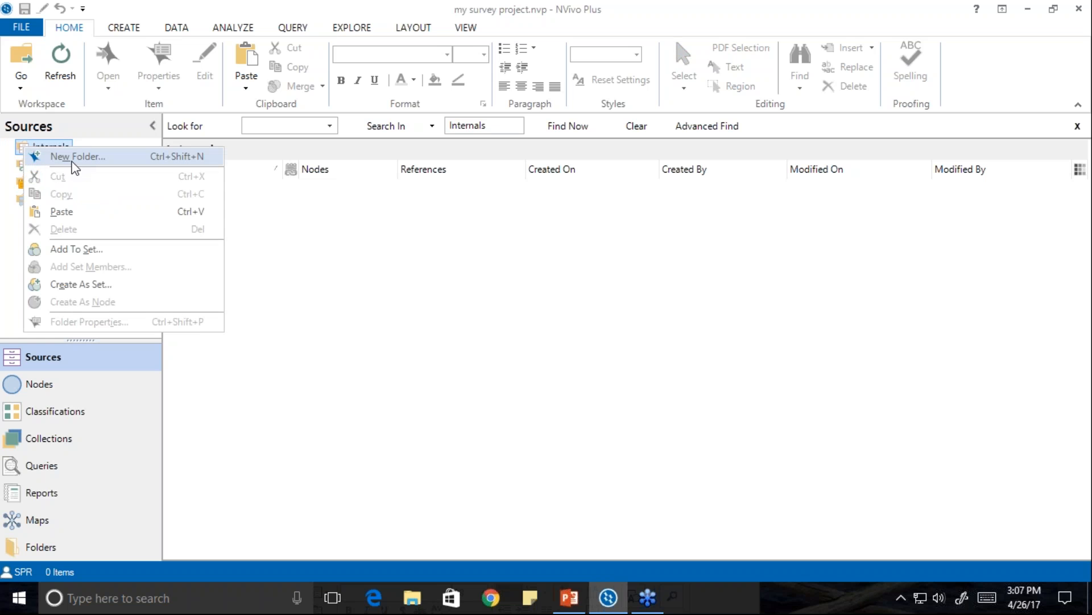
left_click(70, 162)
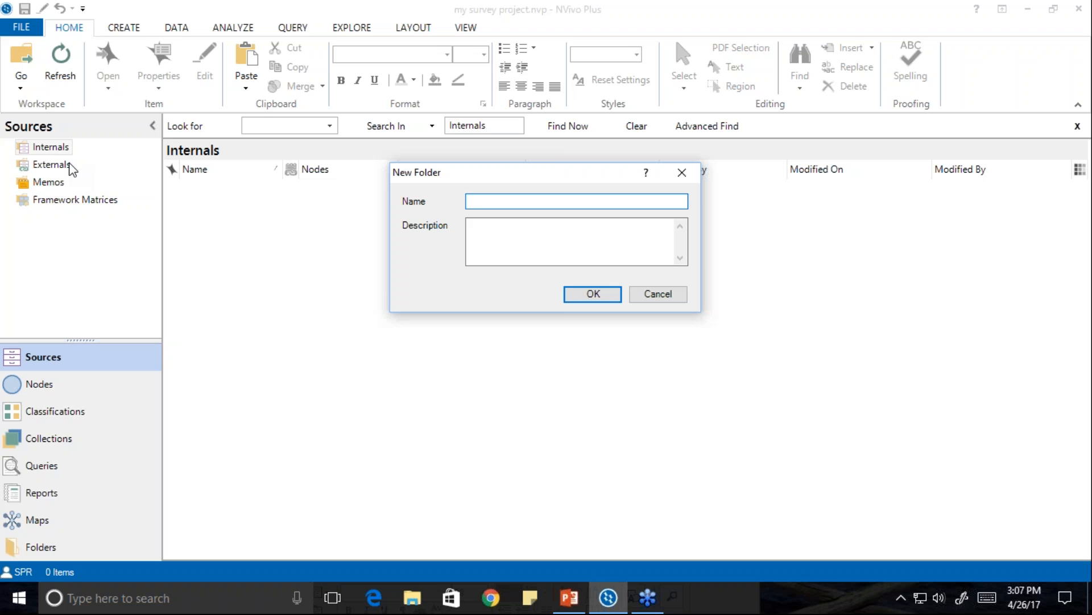
type("Survey")
left_click(592, 294)
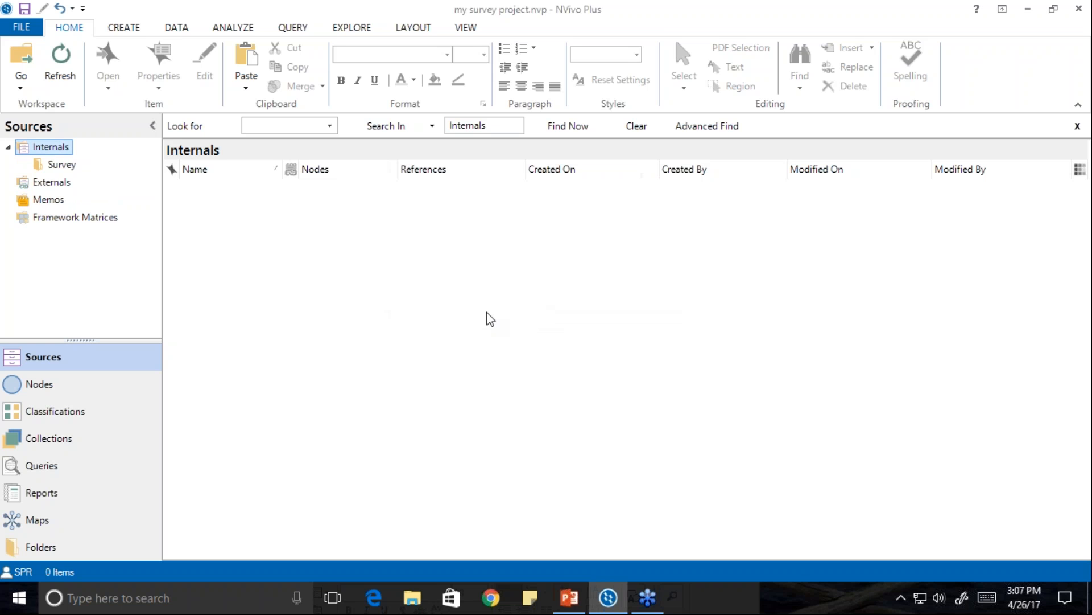
left_click(59, 164)
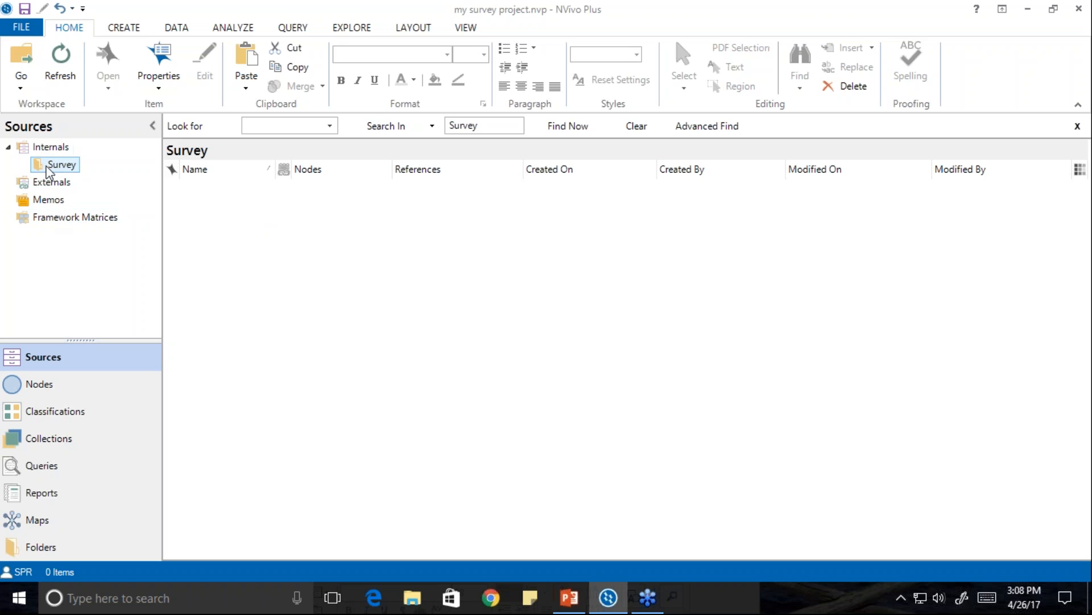
right_click(202, 195)
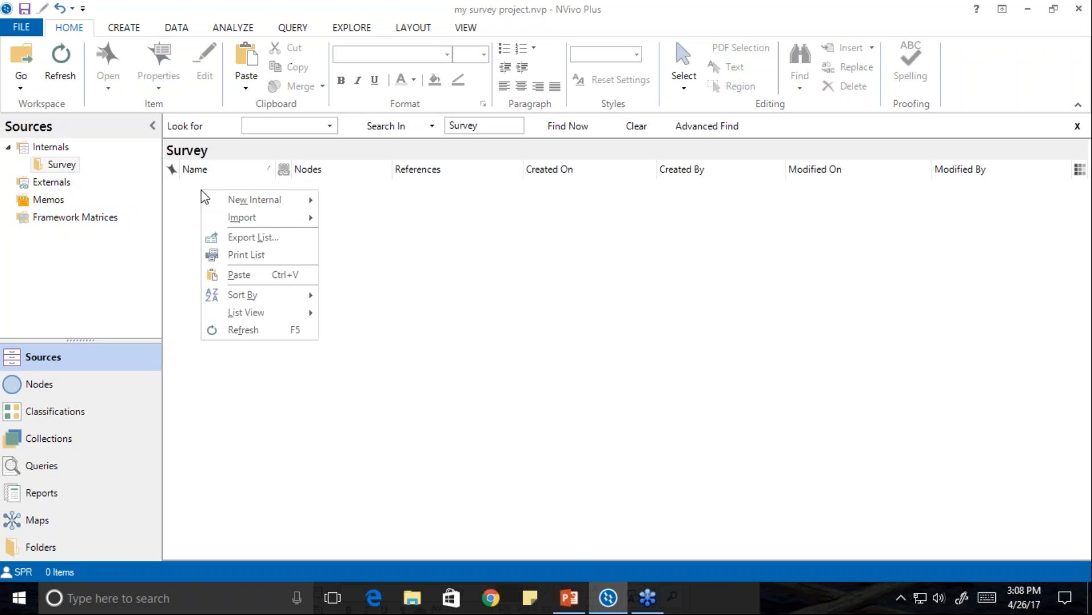
mouse_move(245, 222)
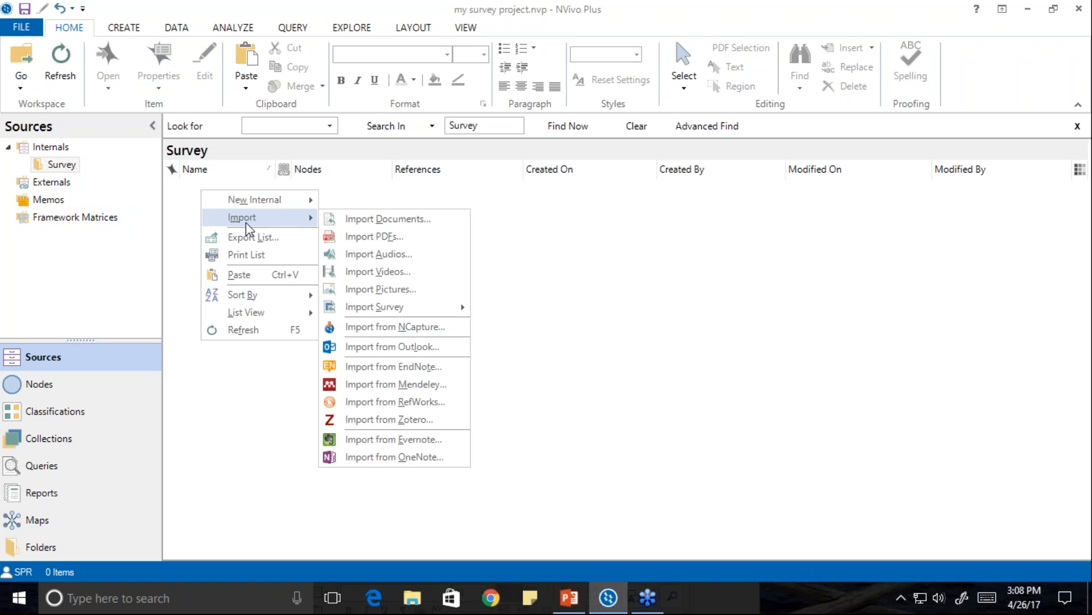
mouse_move(409, 312)
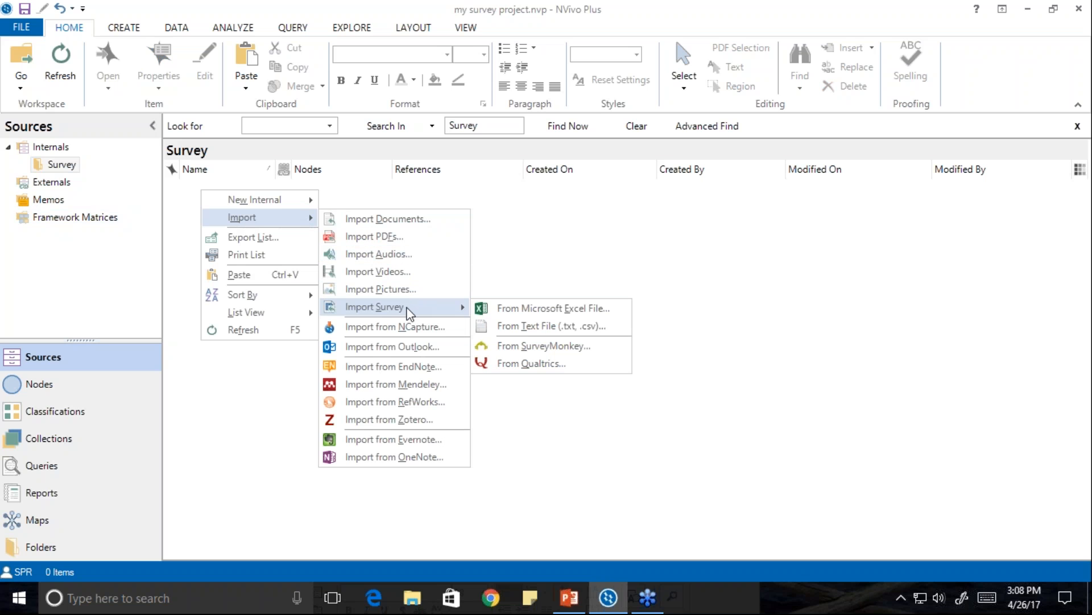
left_click(598, 313)
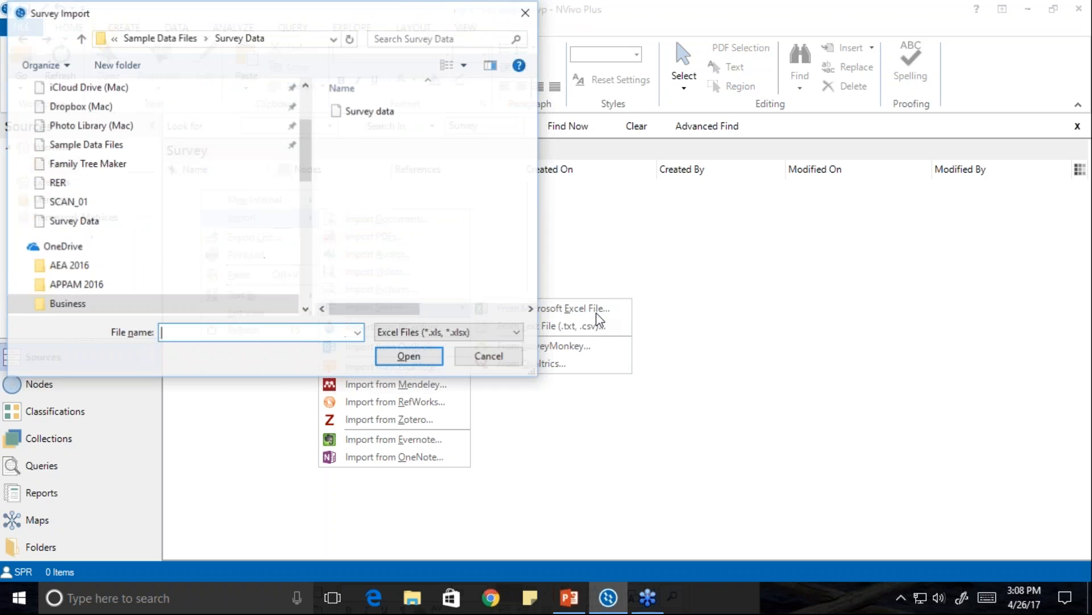
left_click(525, 16)
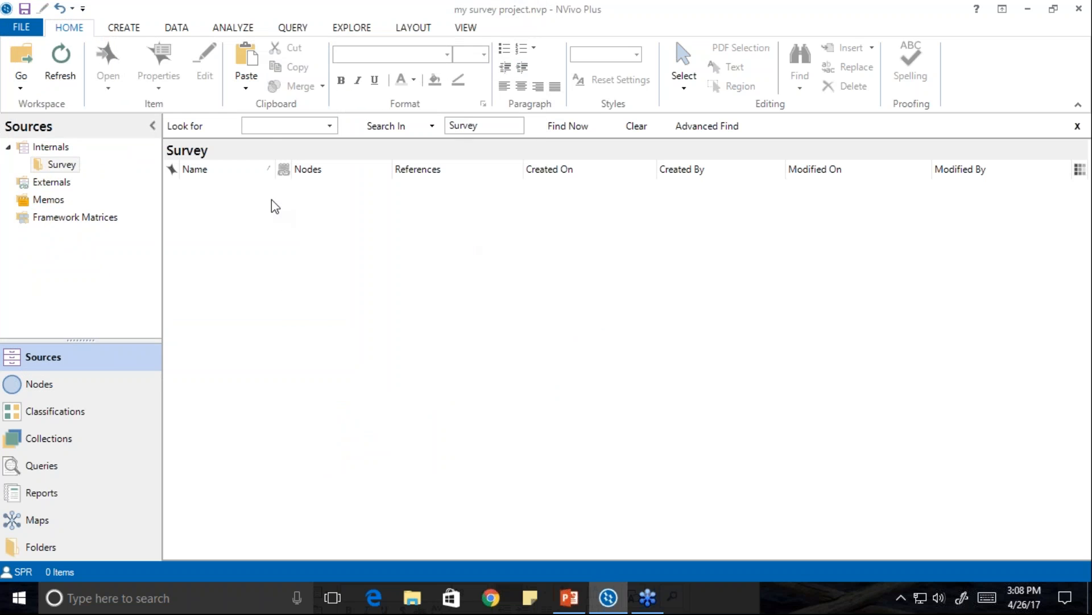
Step: Start a survey import from a Microsoft Excel file into the Survey folder, using the Survey data workbook
right_click(233, 237)
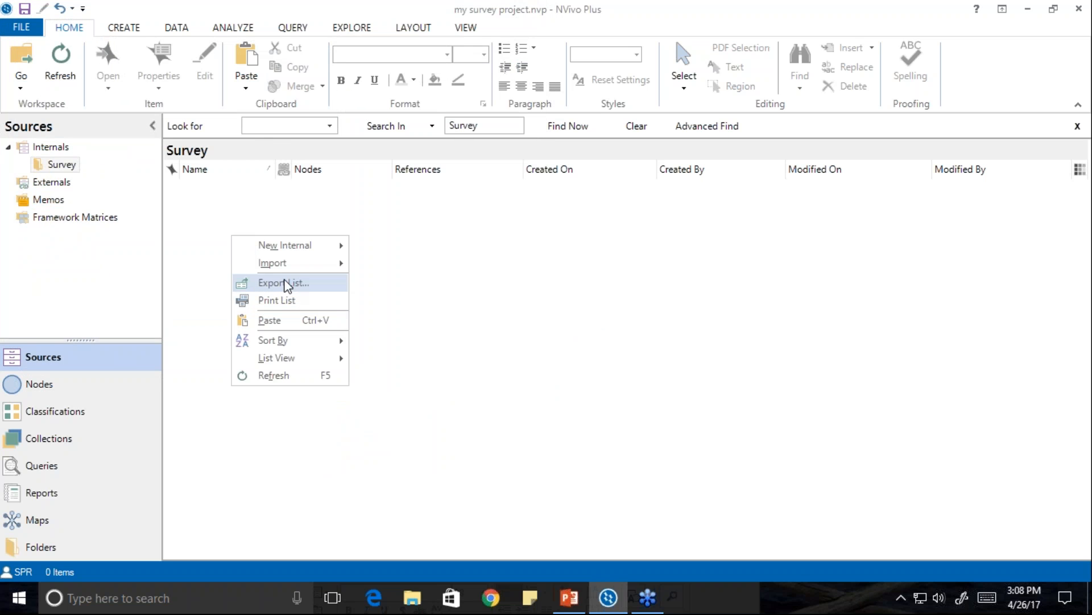
mouse_move(292, 264)
mouse_move(443, 352)
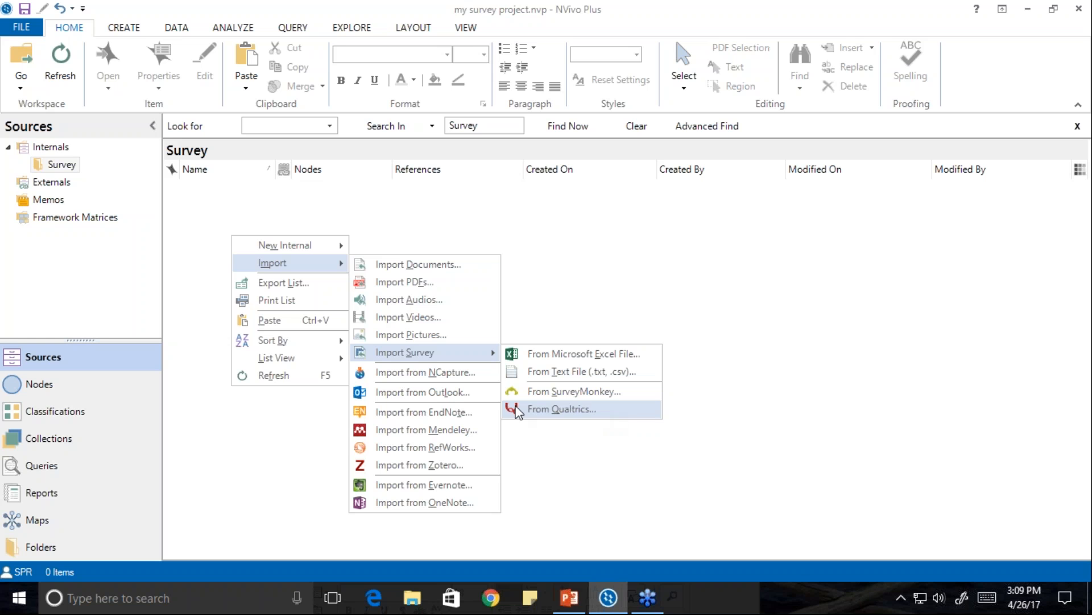
left_click(566, 359)
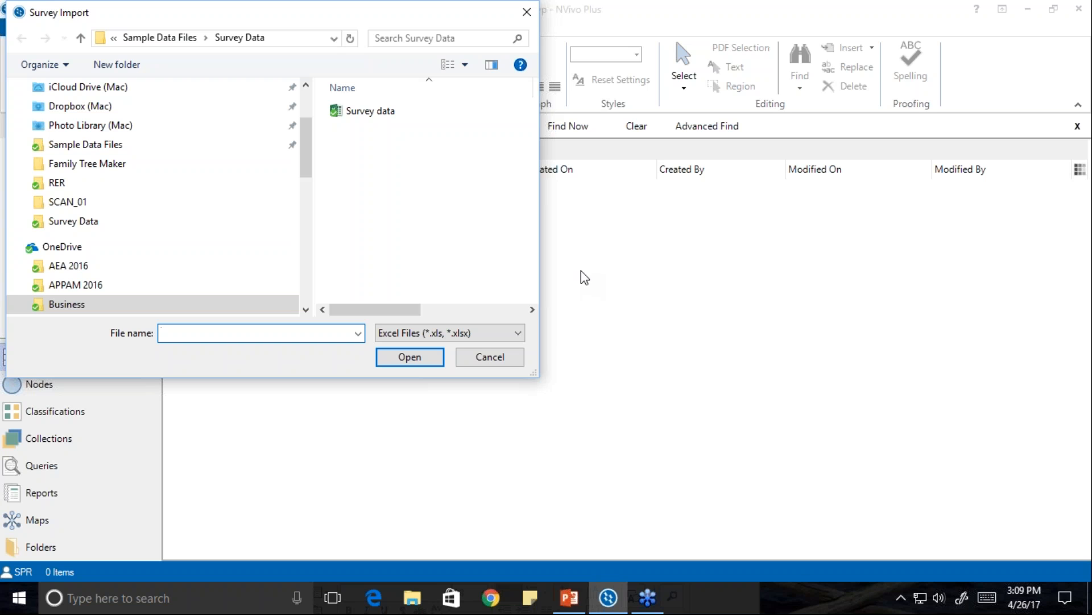
left_click(346, 110)
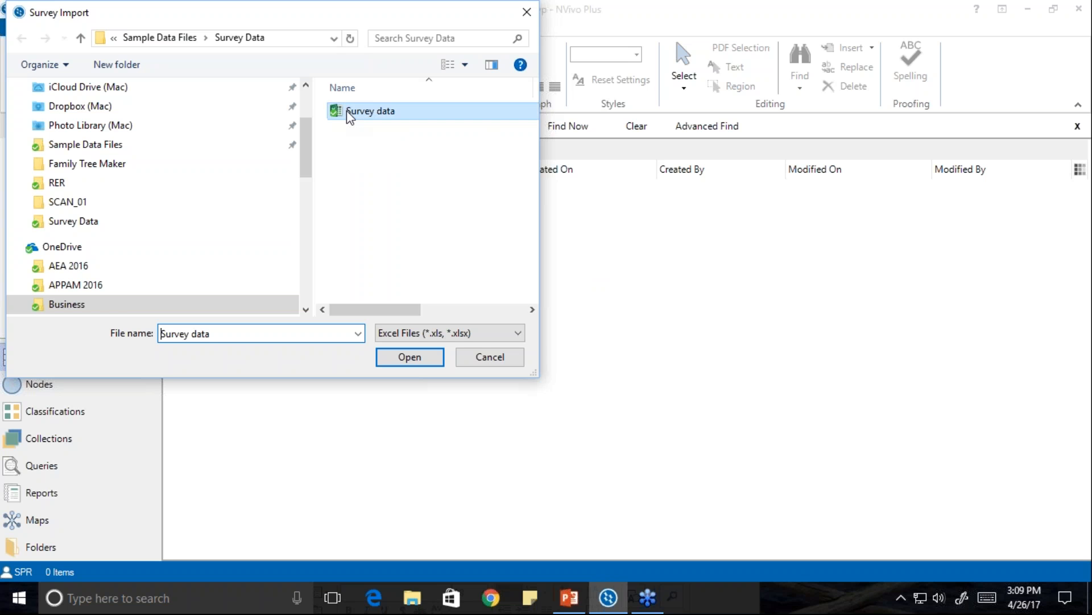
left_click(408, 358)
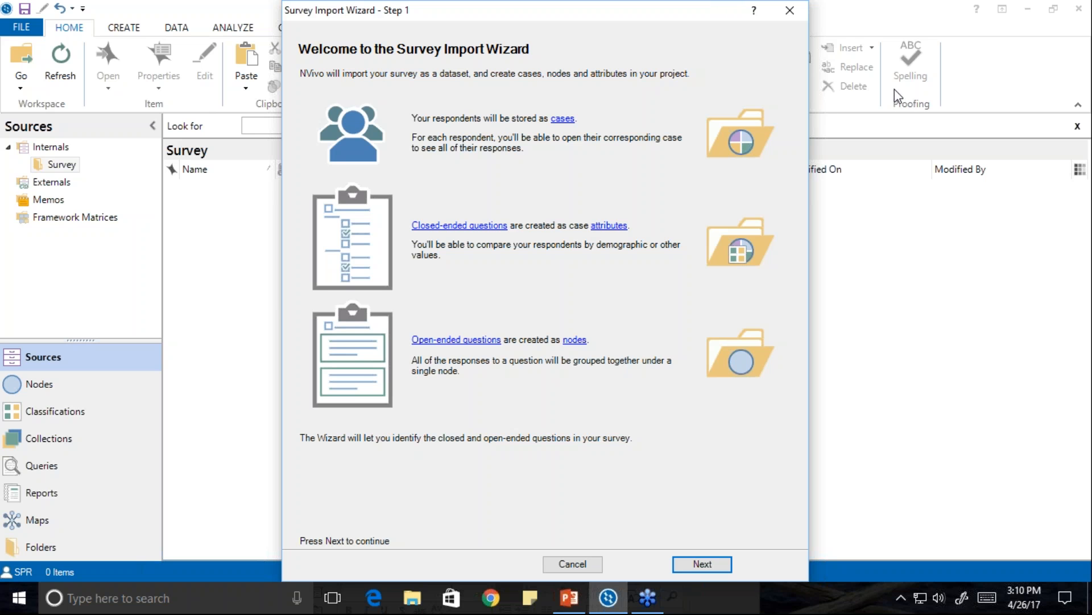
Step: Accept one question header row, Month Day Year dates and Respondent as the unique case ID for the survey data worksheet
left_click(887, 310)
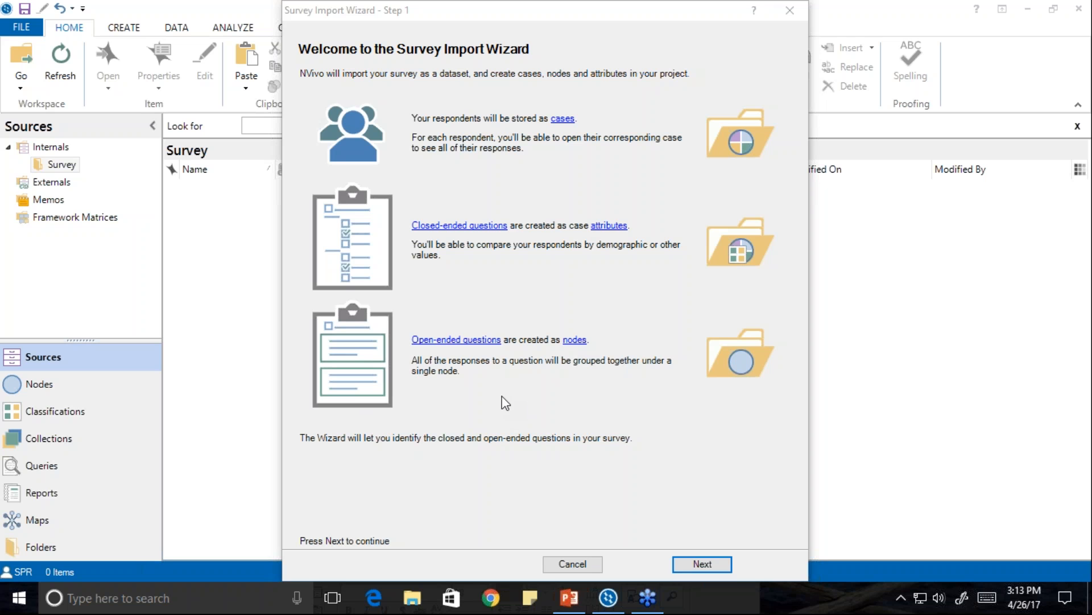
left_click(697, 569)
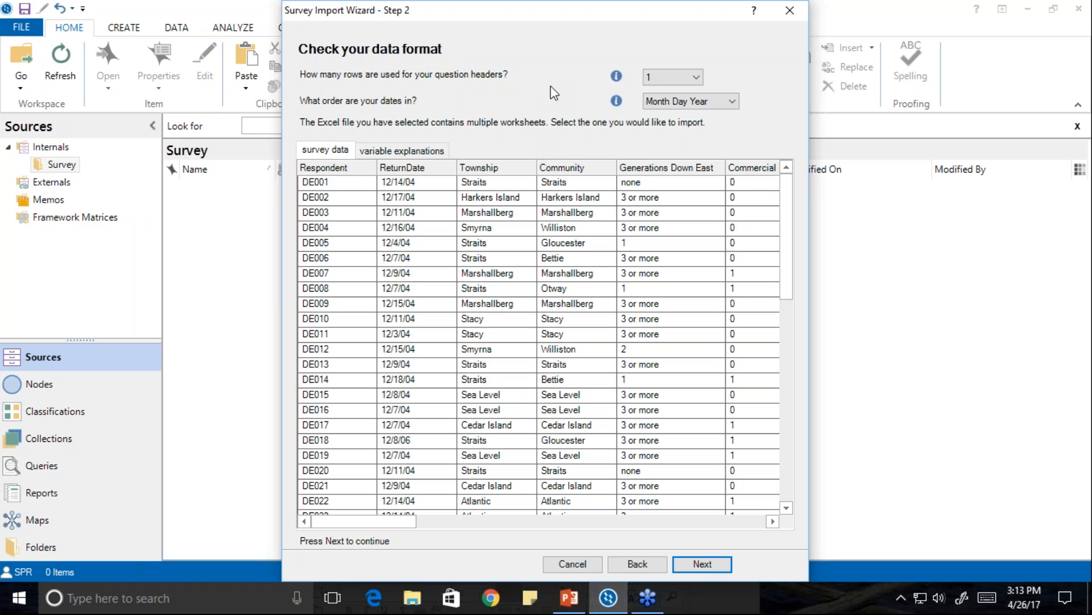
mouse_move(606, 78)
left_click(696, 79)
left_click(697, 77)
left_click(734, 102)
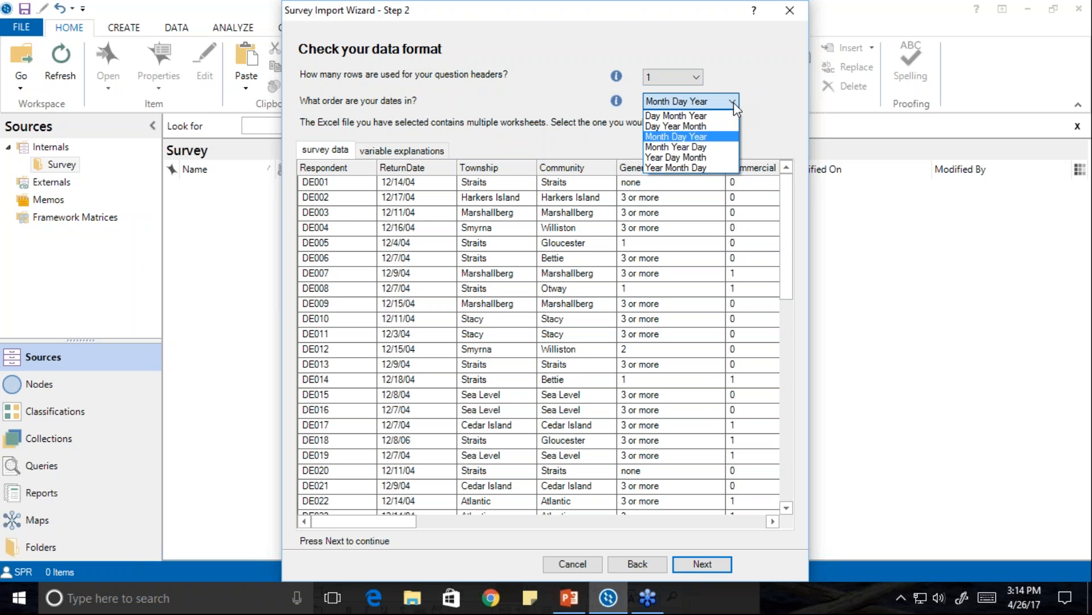
left_click(733, 102)
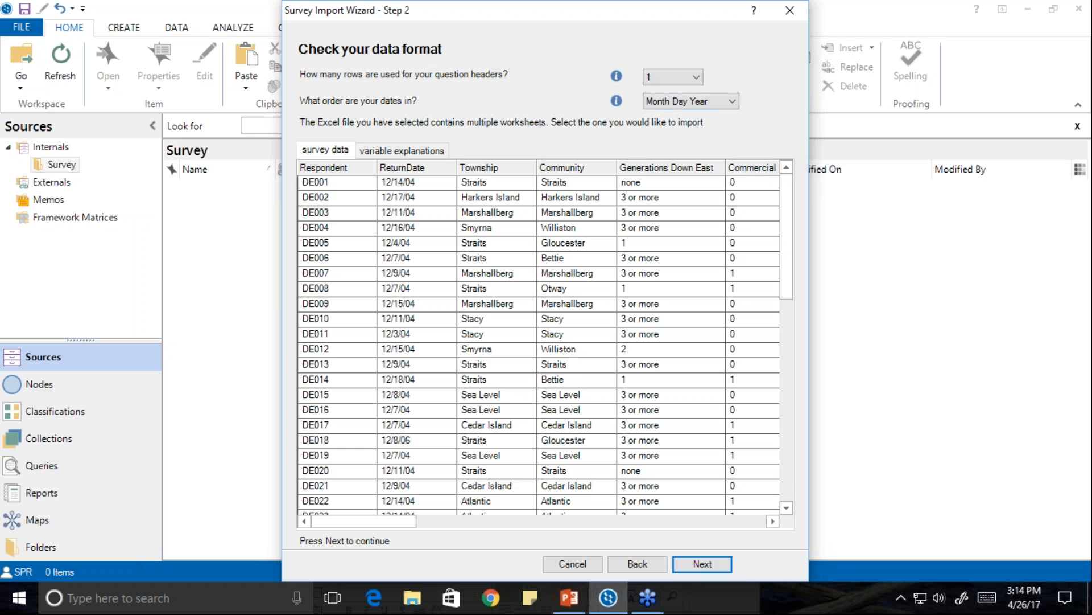
left_click(697, 565)
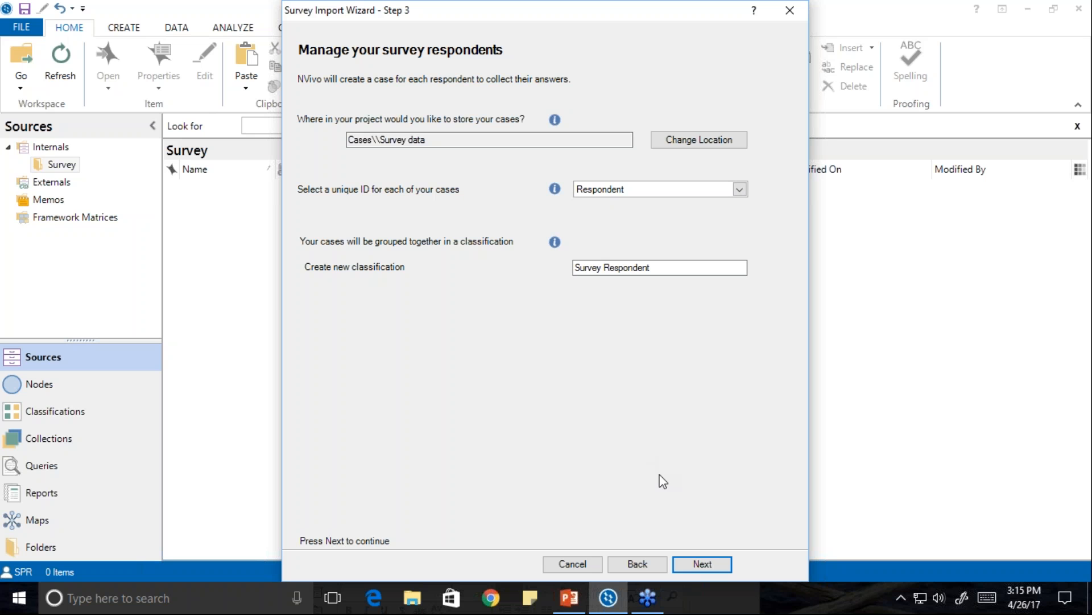
left_click(702, 564)
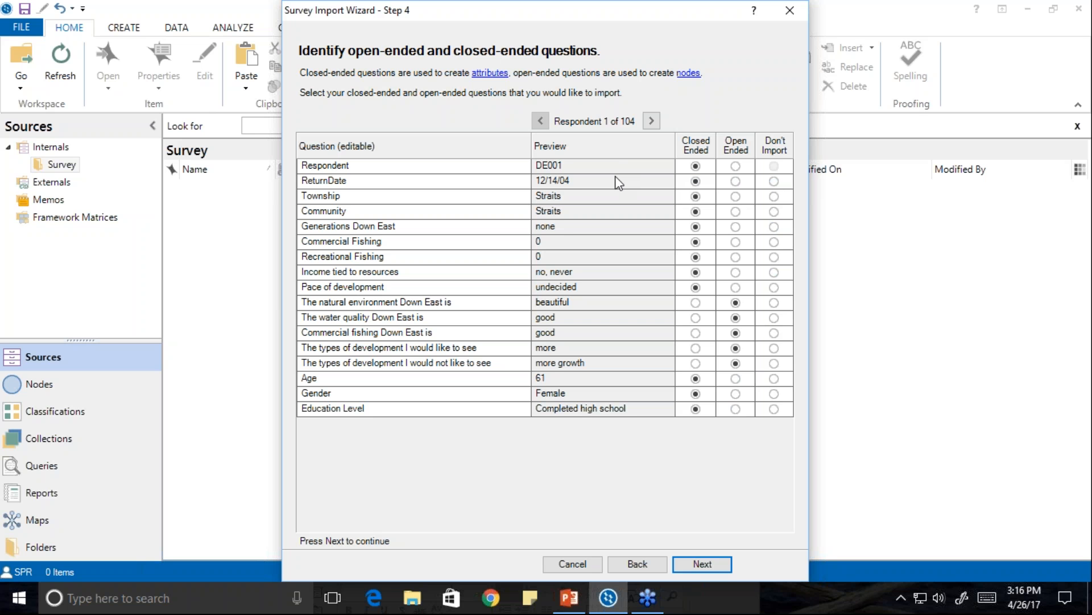
Step: Exclude the ReturnDate question and finish the survey import with auto coding of themes and sentiment
left_click(773, 181)
left_click(704, 565)
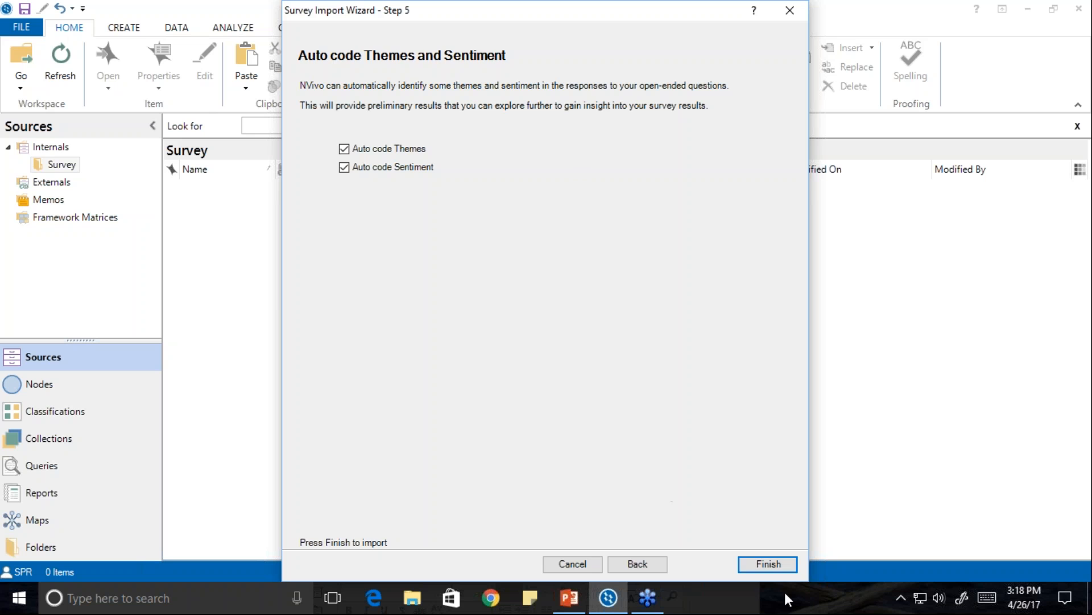
left_click(780, 566)
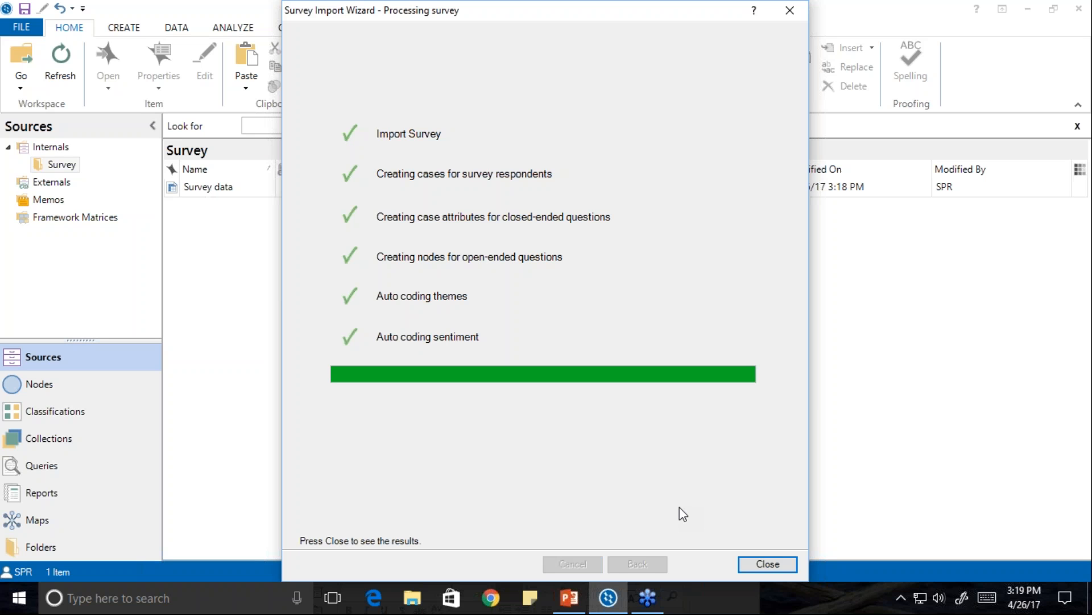
left_click(767, 563)
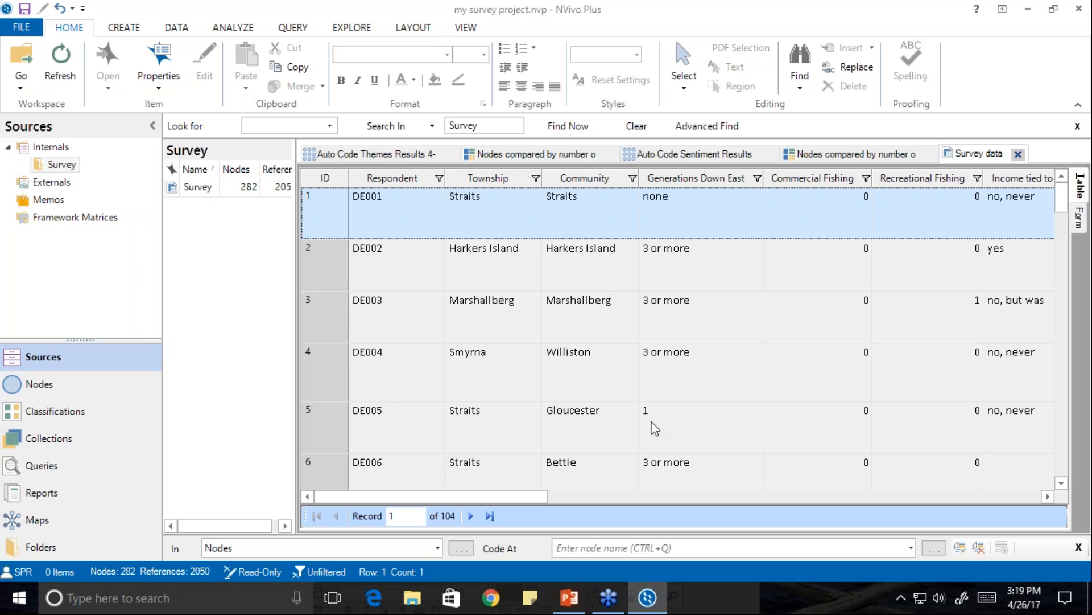
Step: Examine the imported survey dataset's closed-ended and open-ended columns, including respondent 4's answer about the natural environment
left_click_drag(497, 501, 717, 507)
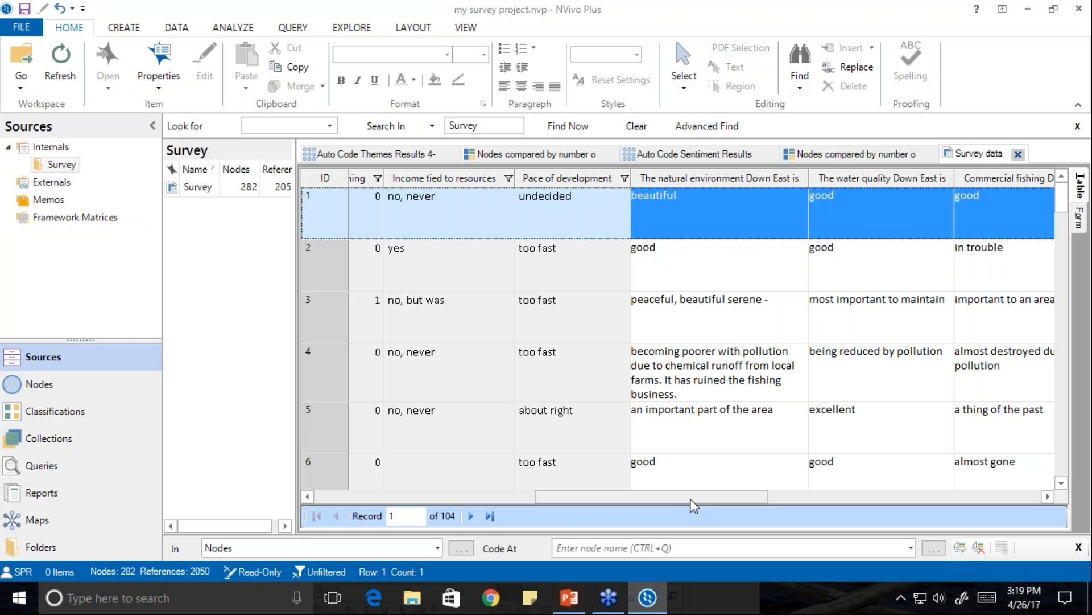
left_click_drag(693, 504, 830, 502)
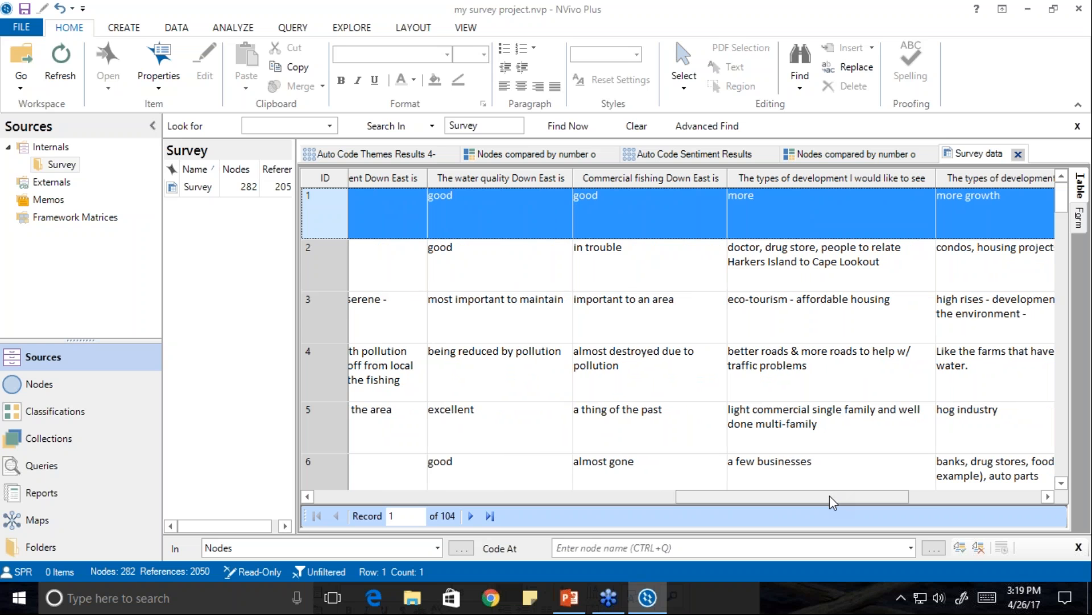
left_click_drag(830, 495, 739, 506)
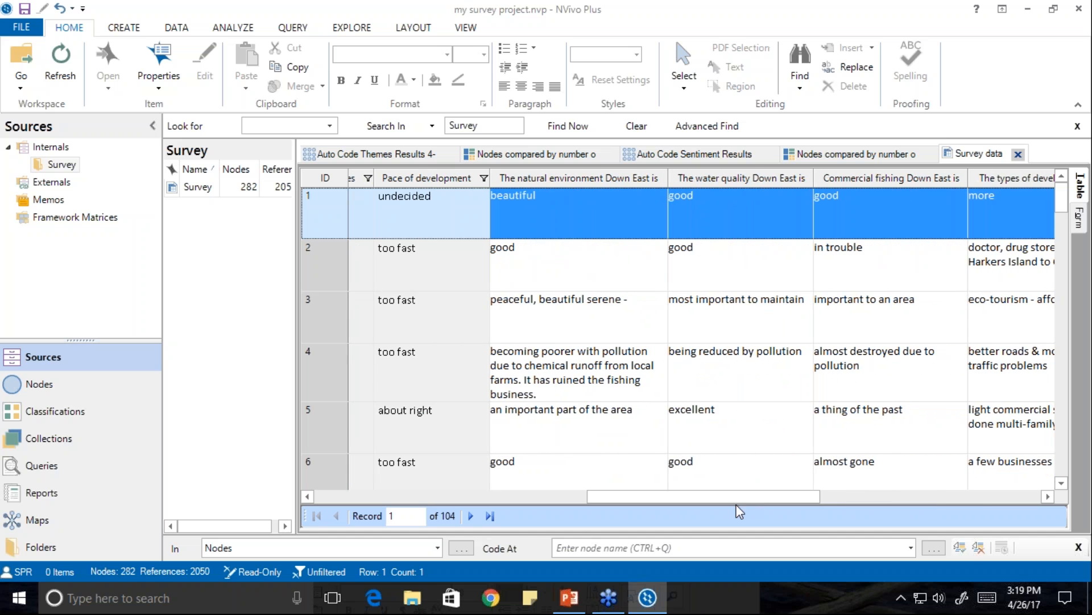
left_click(544, 394)
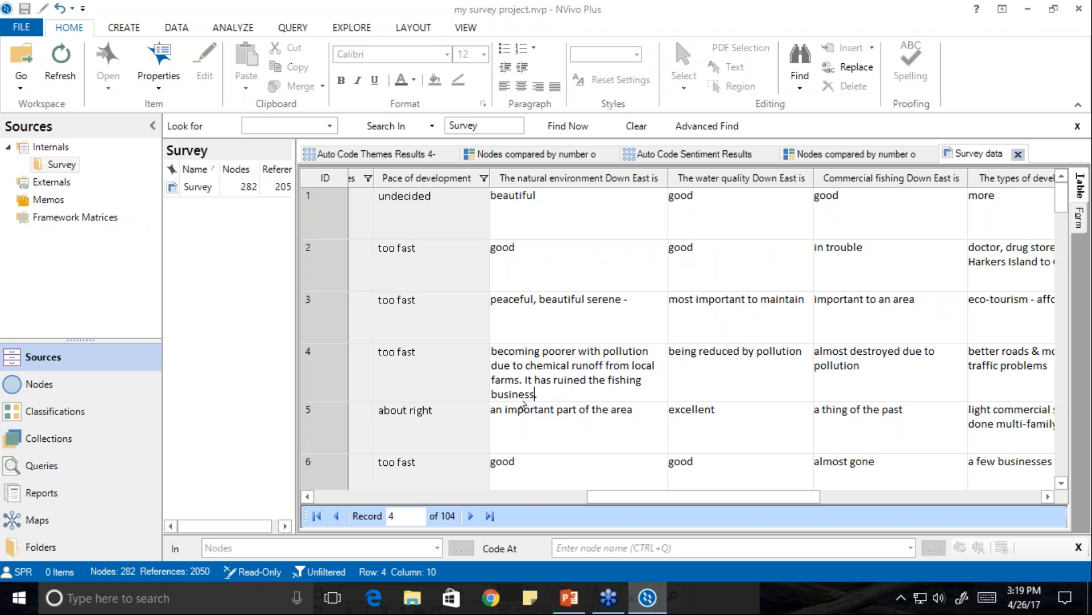
left_click_drag(539, 394, 500, 368)
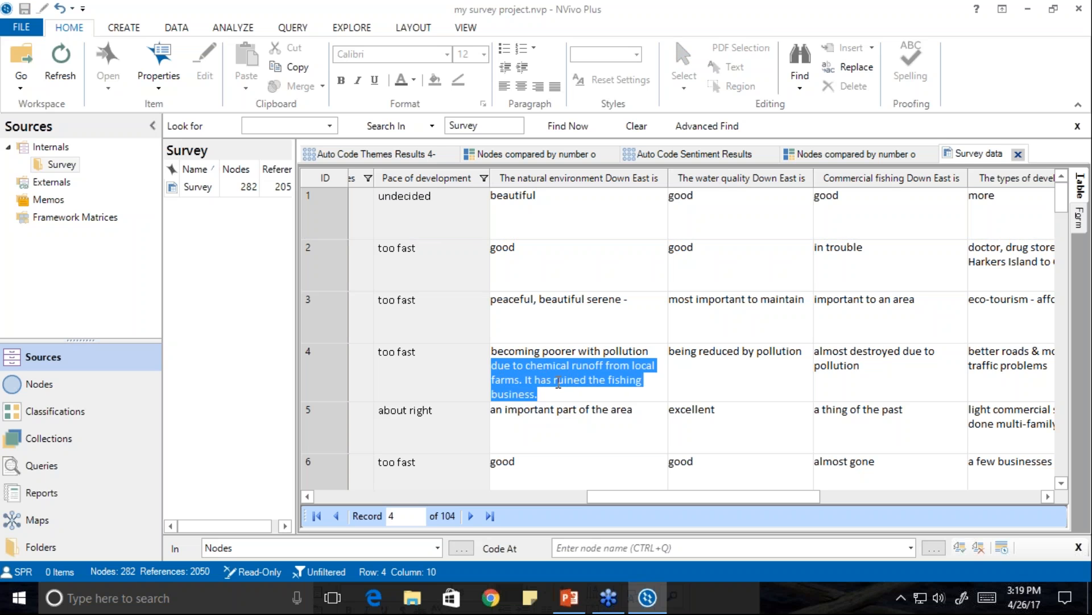
left_click(566, 393)
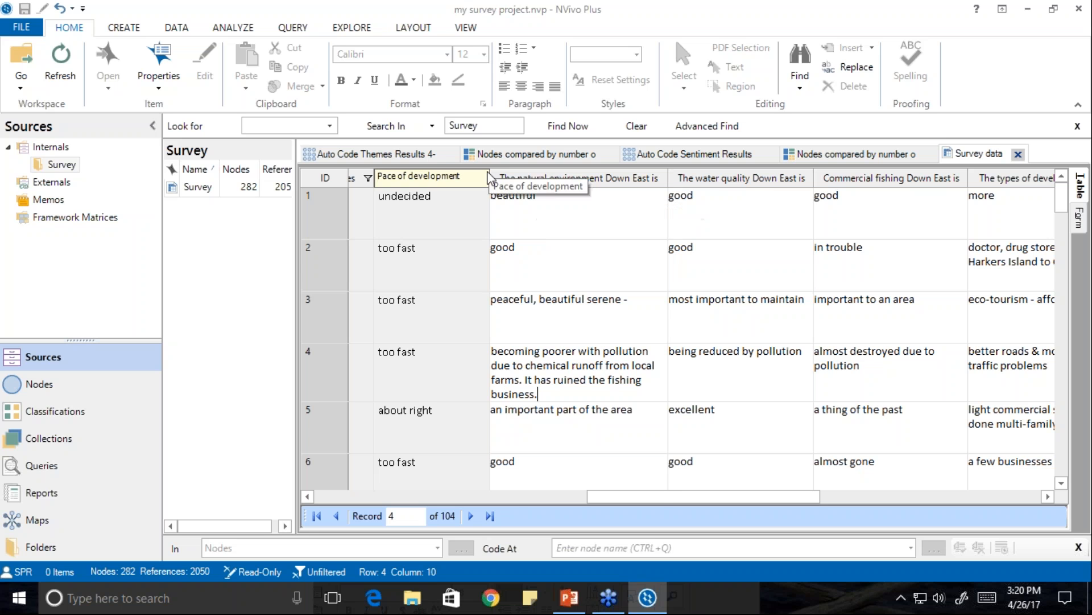
left_click_drag(654, 498, 390, 505)
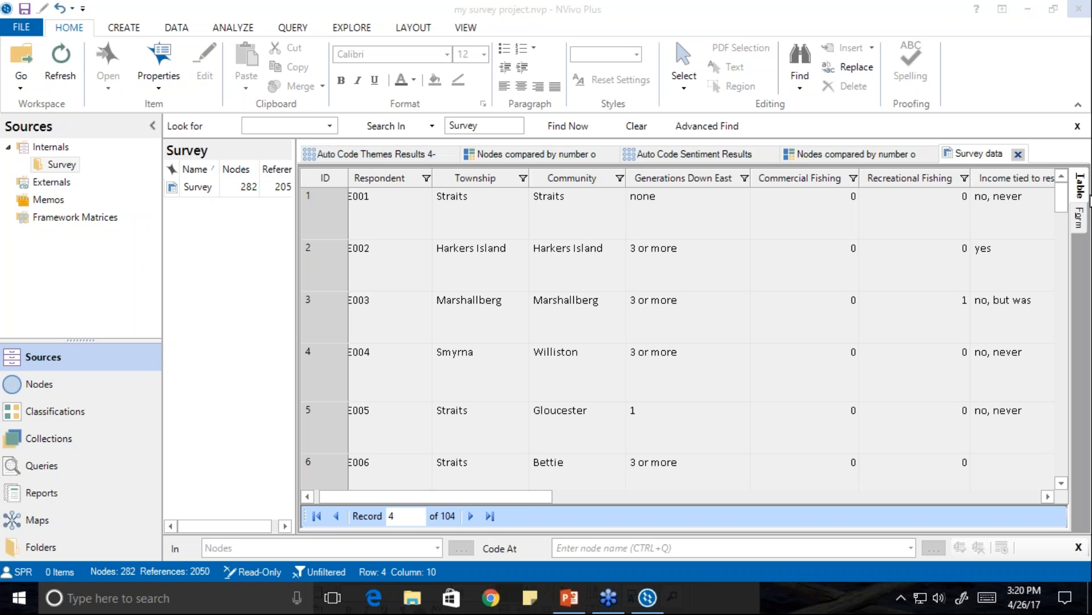
Step: Examine the sentiment hierarchy chart and sentiment matrix, including the very negative references coded to the natural environment question
left_click(885, 154)
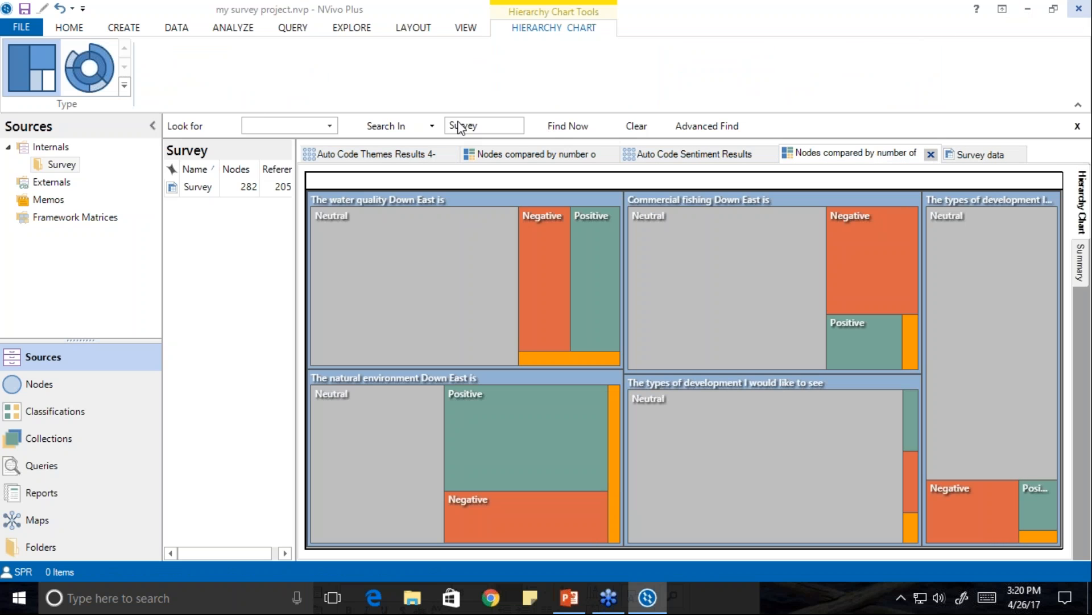
left_click(330, 125)
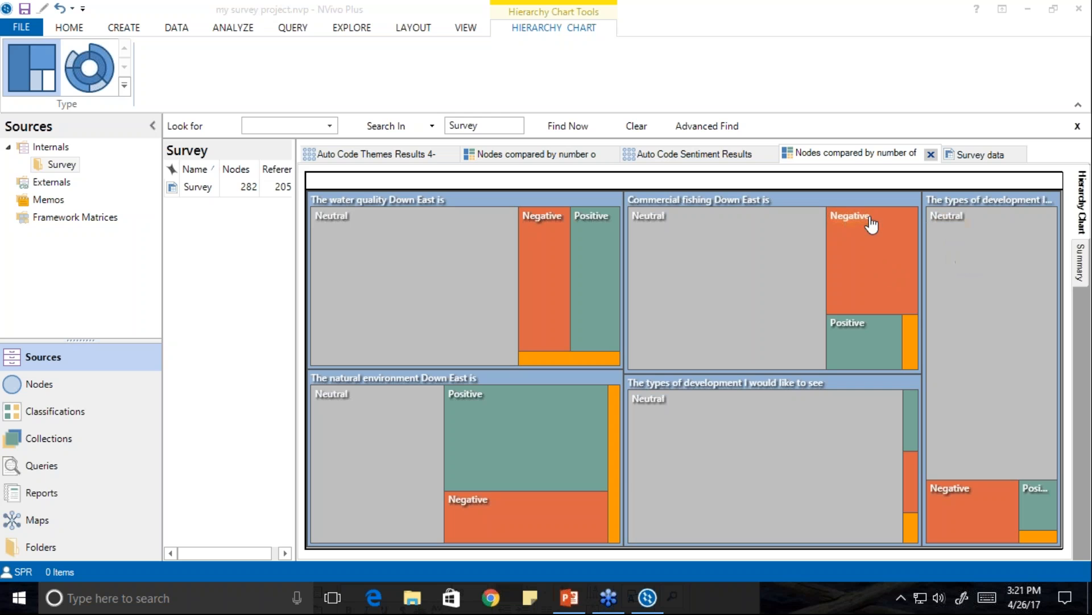
mouse_move(418, 328)
left_click(685, 155)
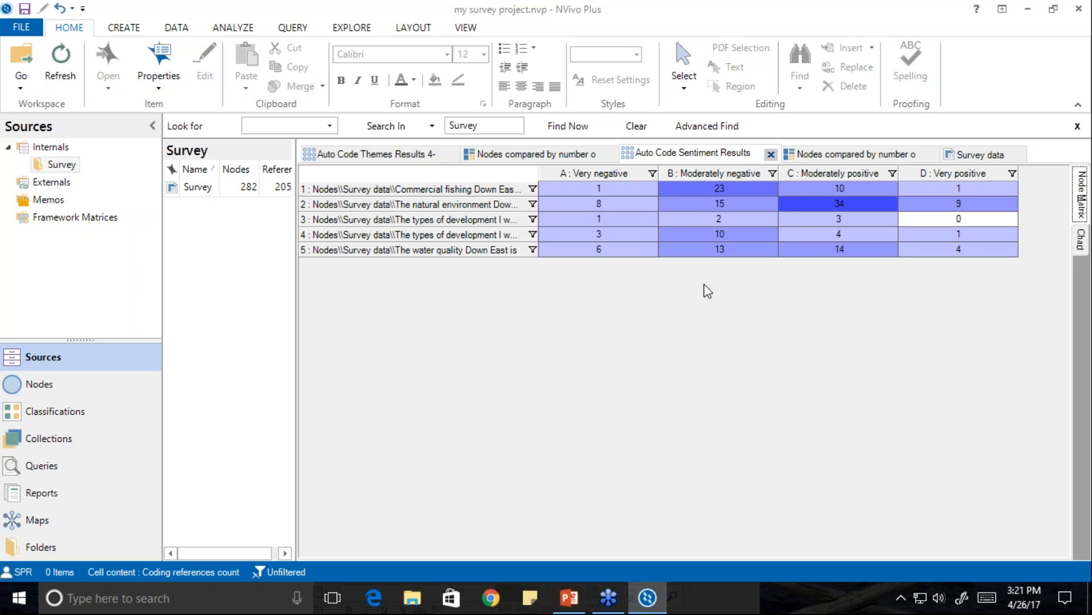
left_click(613, 203)
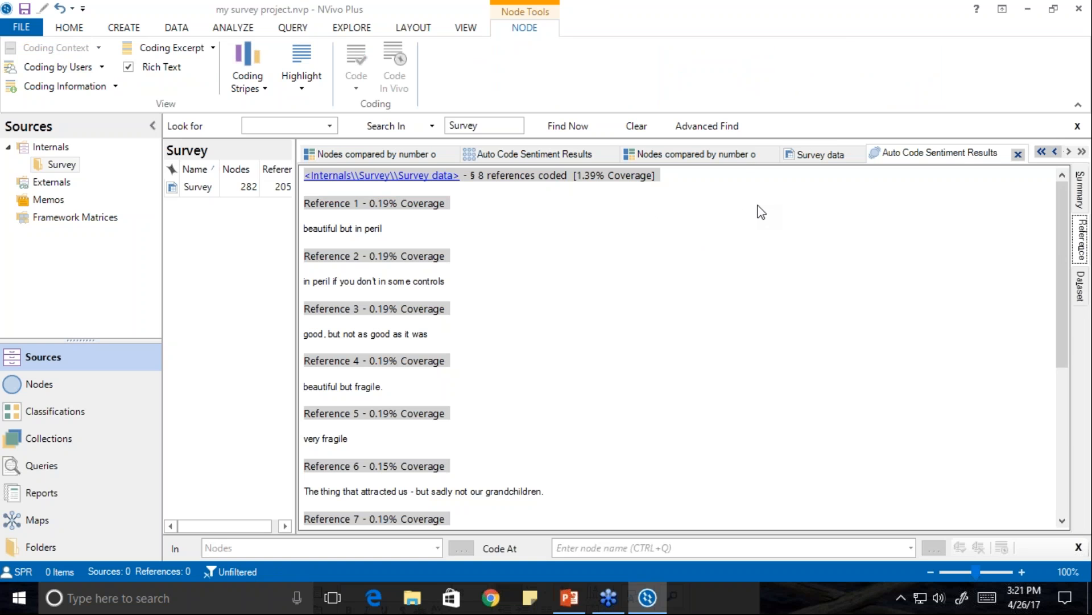
left_click(711, 160)
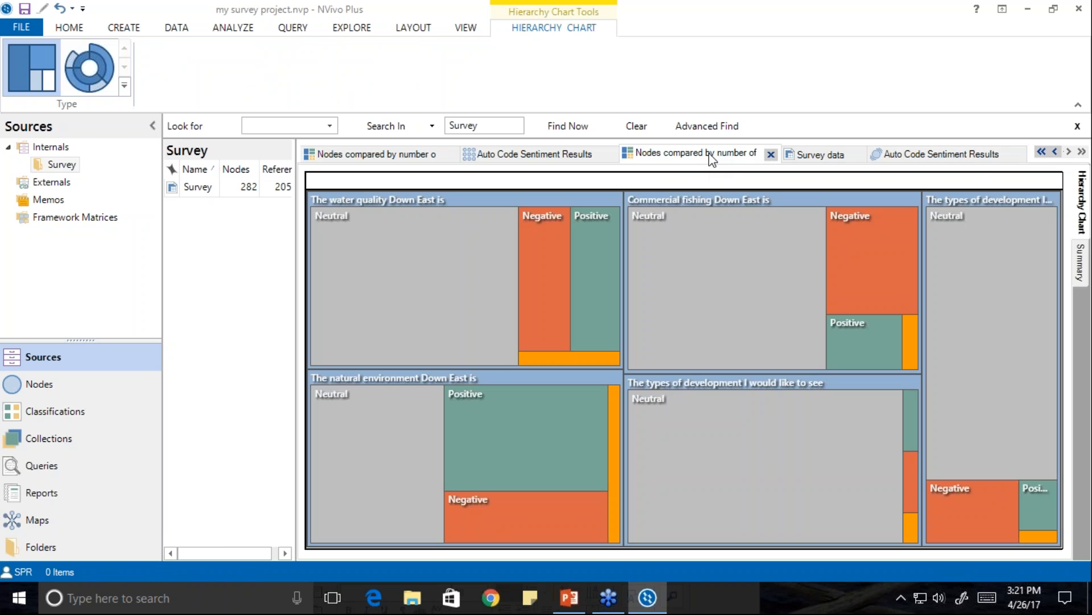
left_click(553, 159)
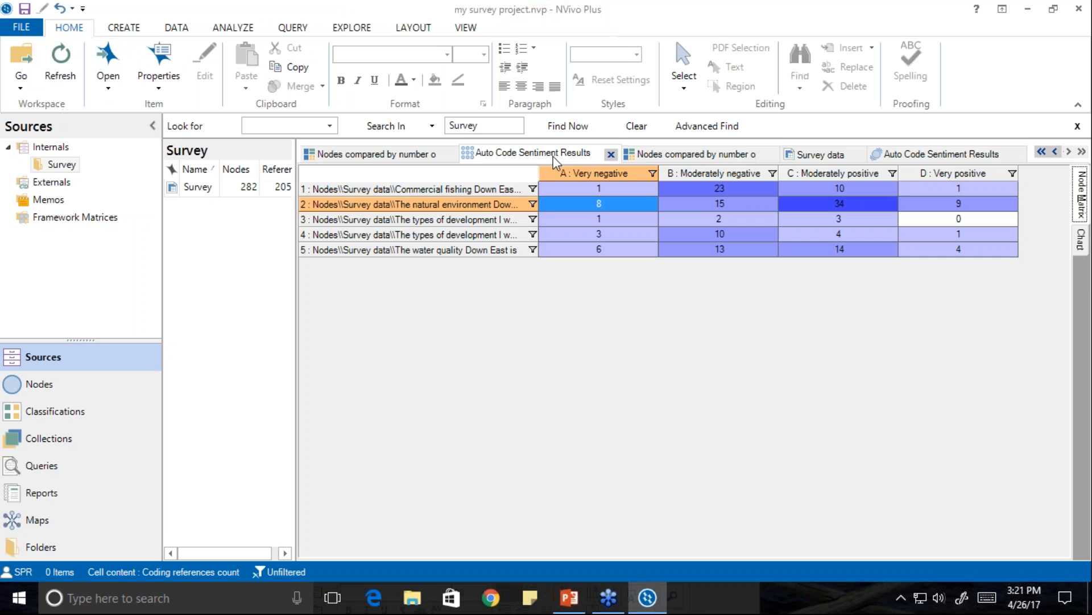
Step: View the hierarchy chart of auto-coded themes and the themes-by-question matrix
left_click(348, 160)
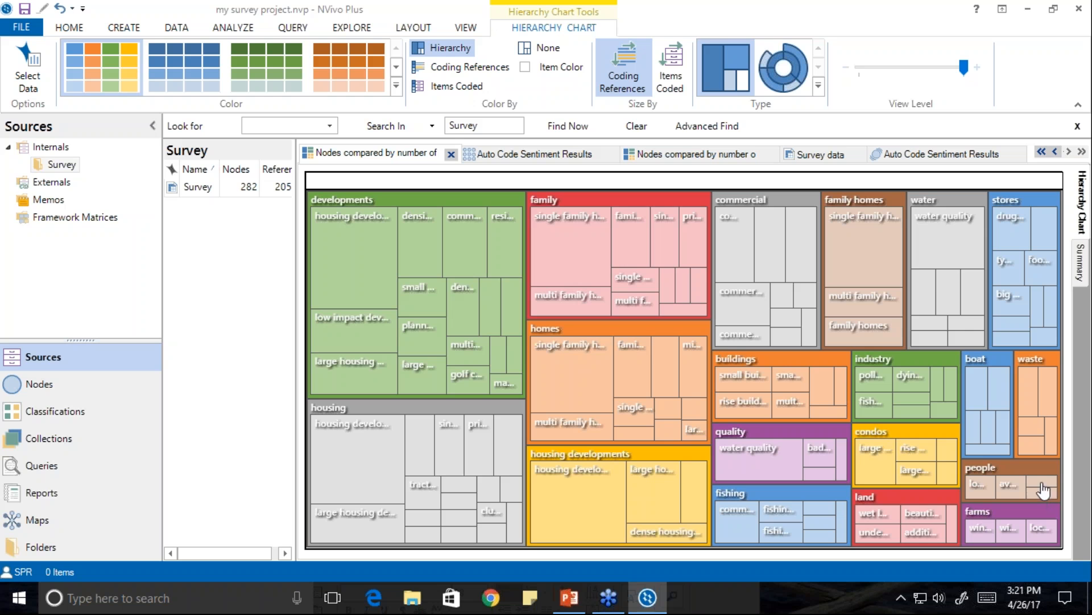
mouse_move(851, 221)
left_click(1041, 152)
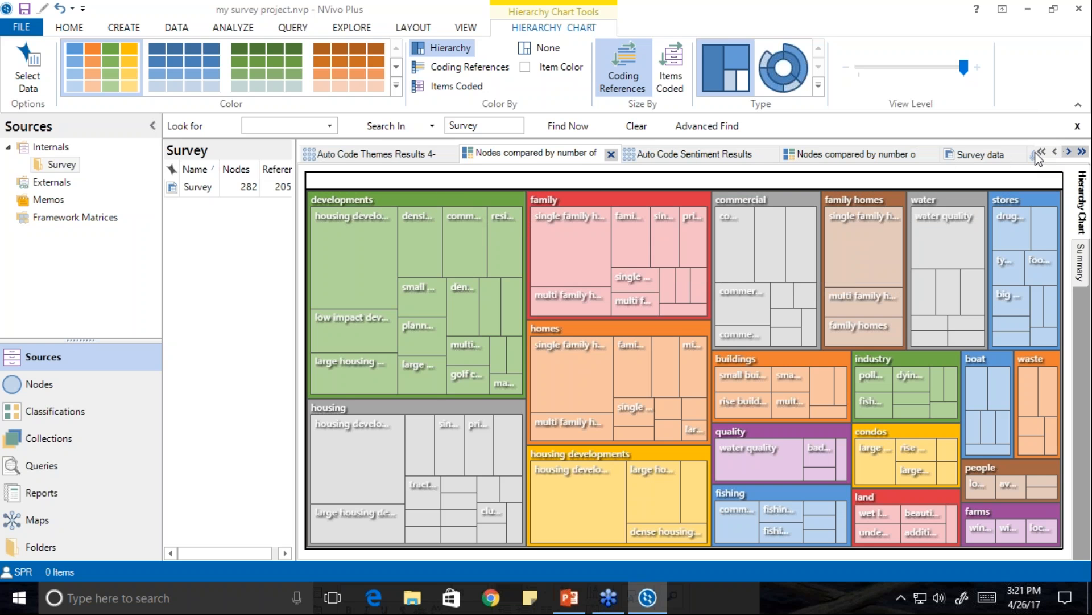
left_click(341, 157)
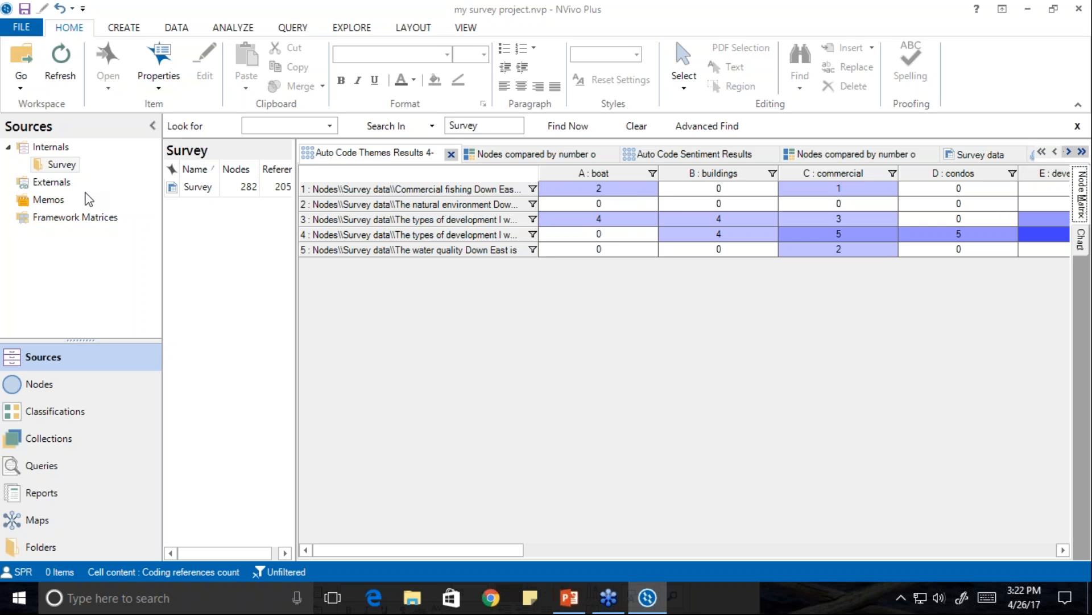
Step: Widen the Survey data node list and its name column, open the Commercial fishing Down East is node, and save the project
left_click(39, 387)
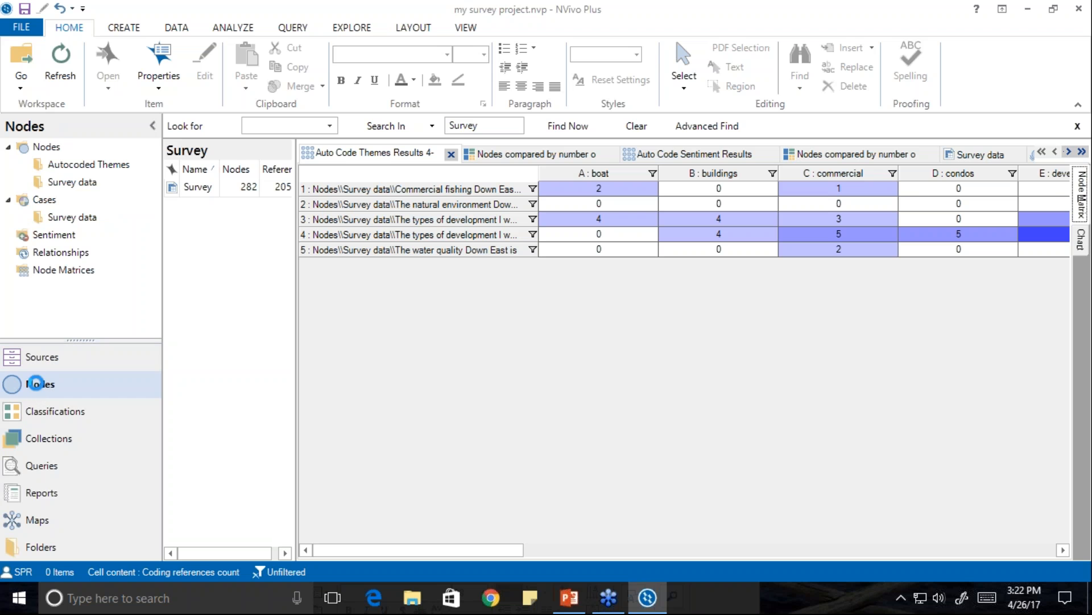
left_click(66, 183)
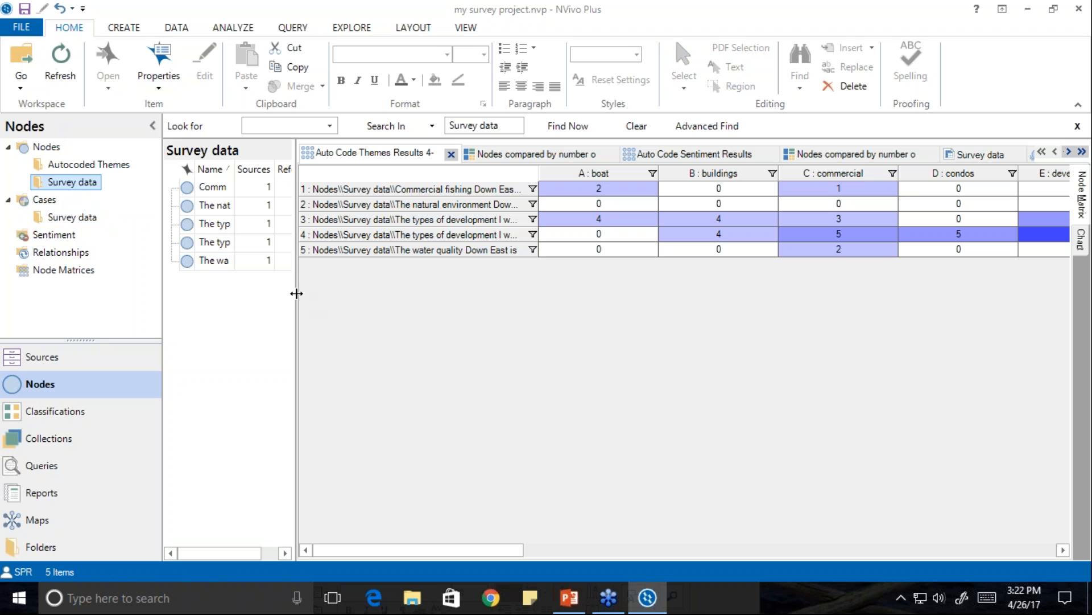
left_click_drag(297, 294, 545, 298)
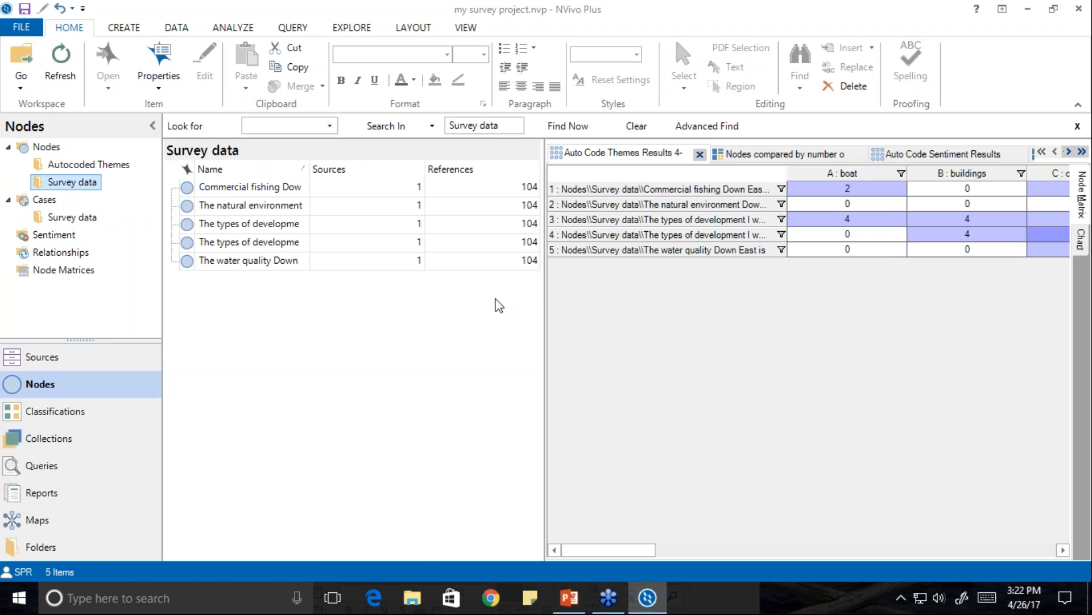
left_click_drag(307, 169, 417, 167)
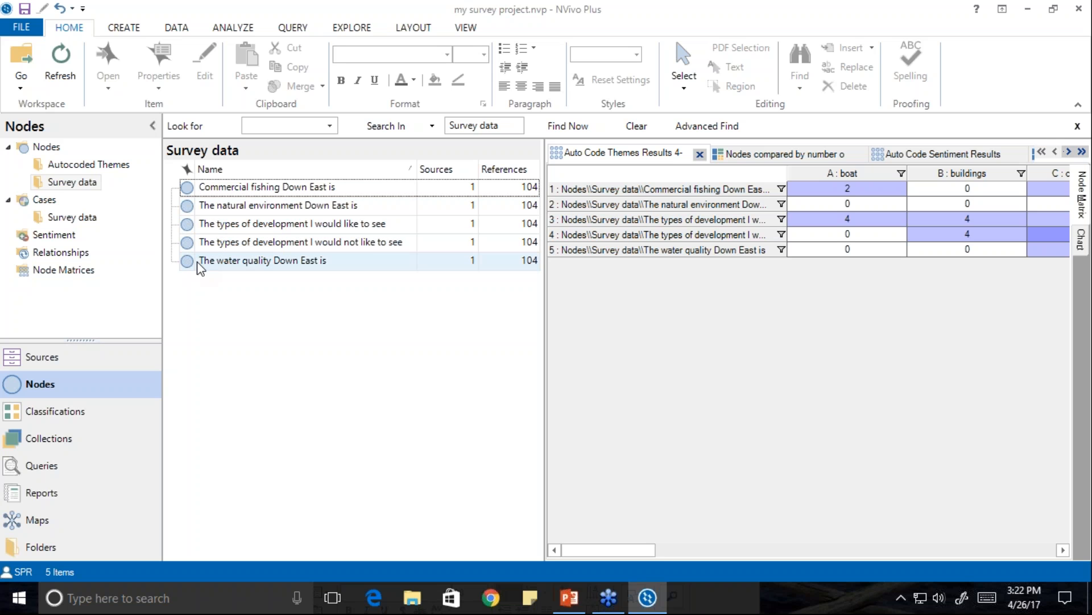
left_click(220, 192)
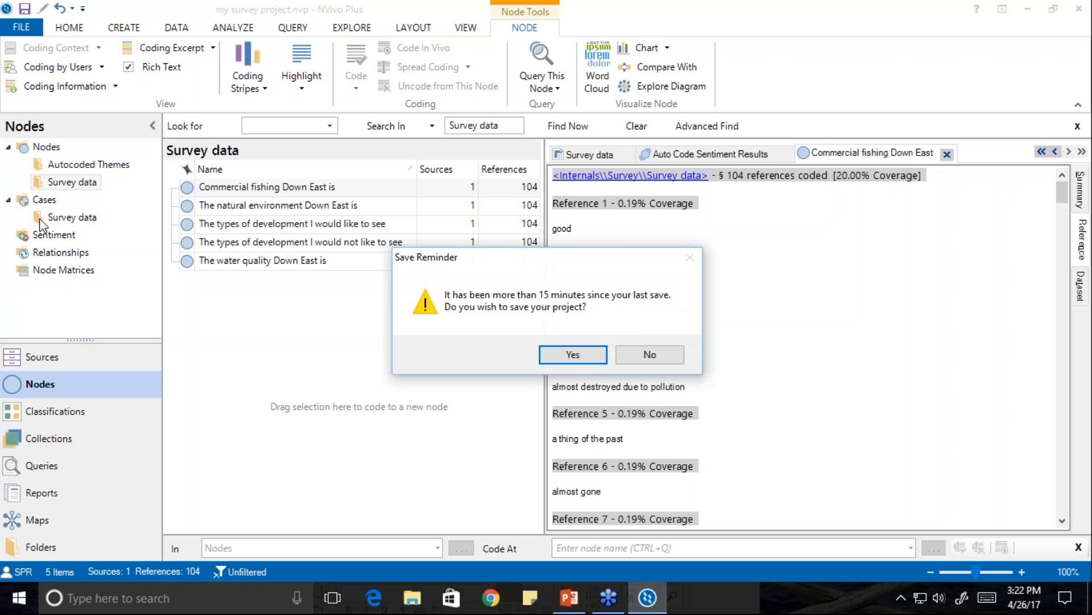
left_click(577, 357)
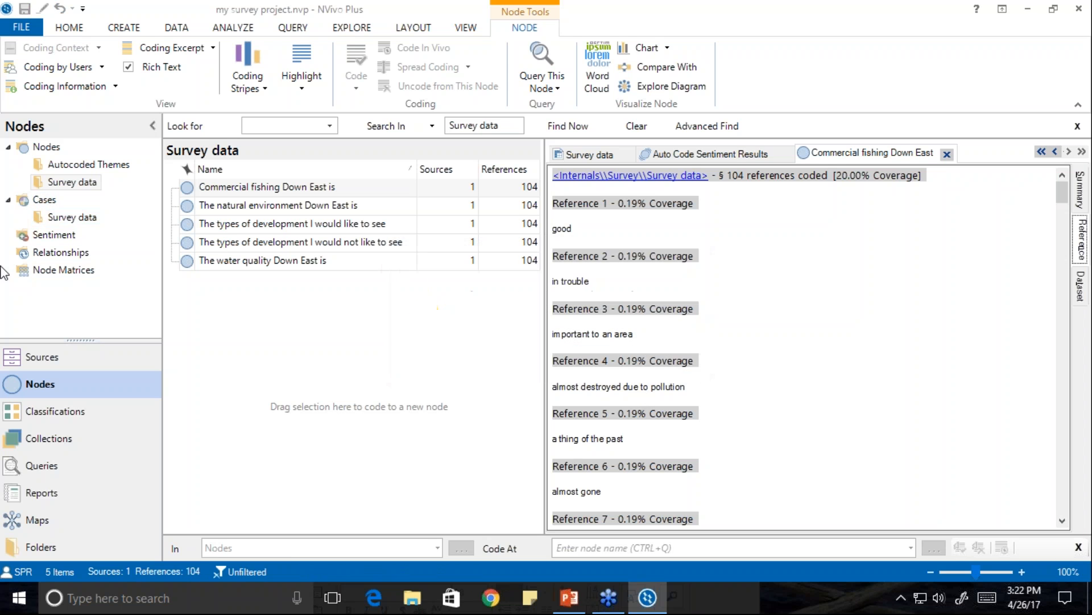
Step: Show the attribute values in the case properties of survey respondent DE001
left_click(39, 219)
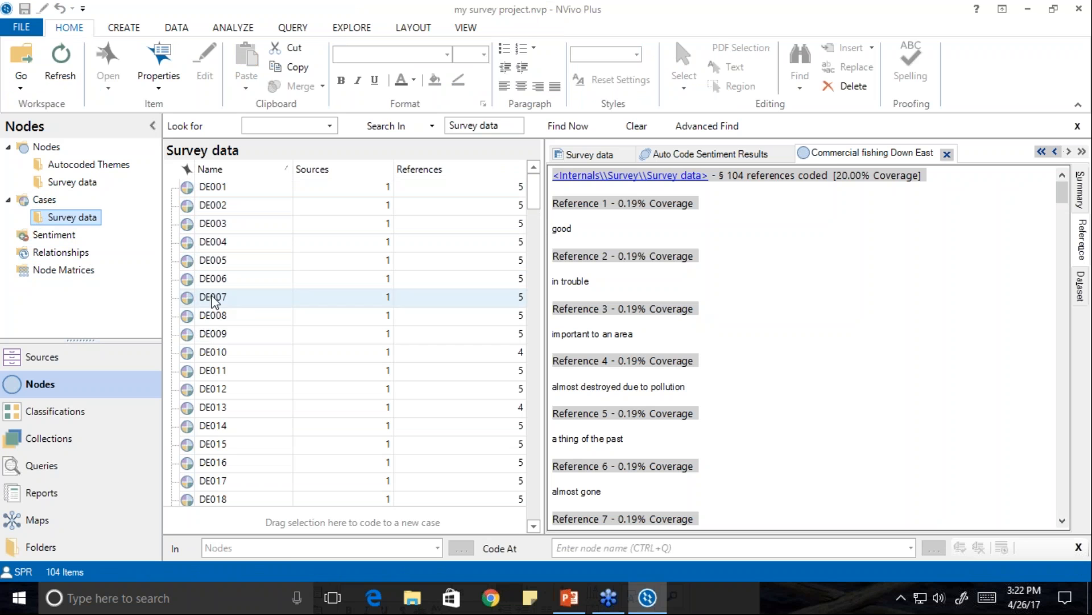
right_click(187, 195)
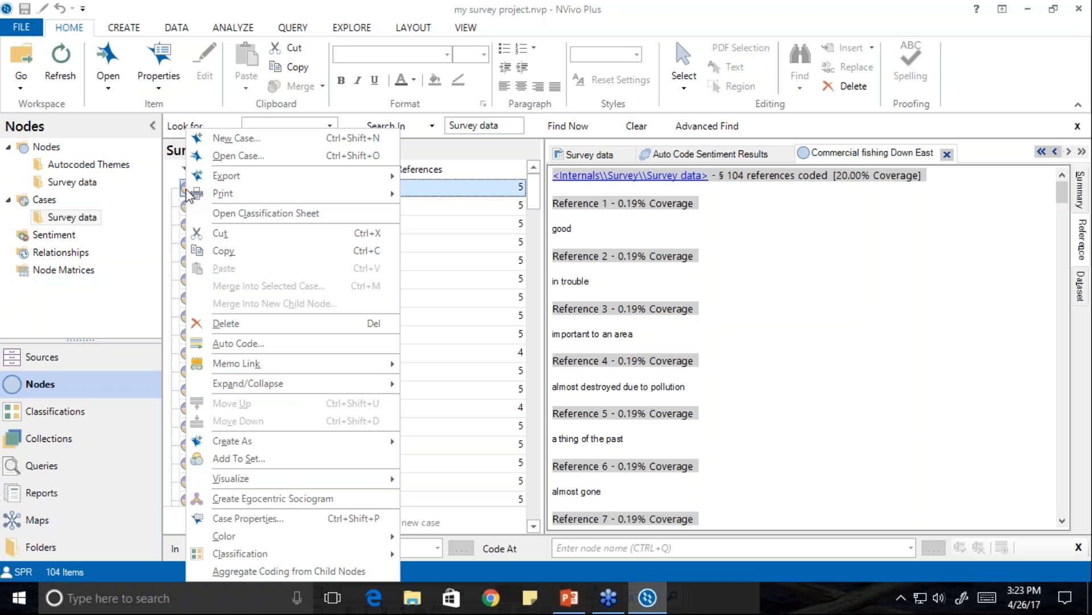
left_click(250, 518)
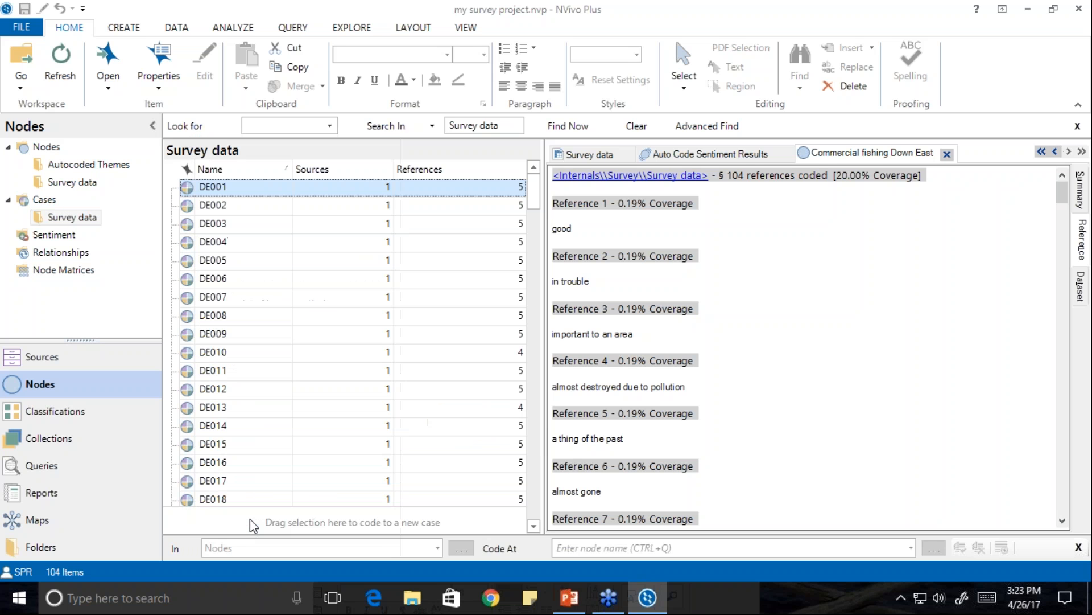
left_click(384, 172)
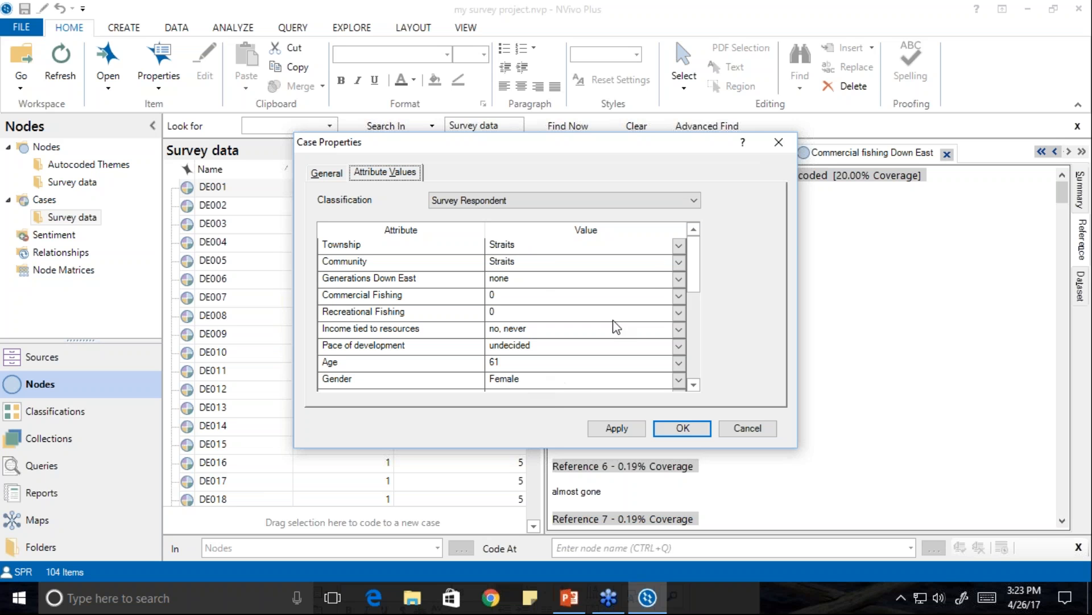
Step: Try No Classification for case DE001, reselect Survey Respondent and close the case properties
left_click(694, 201)
left_click(502, 215)
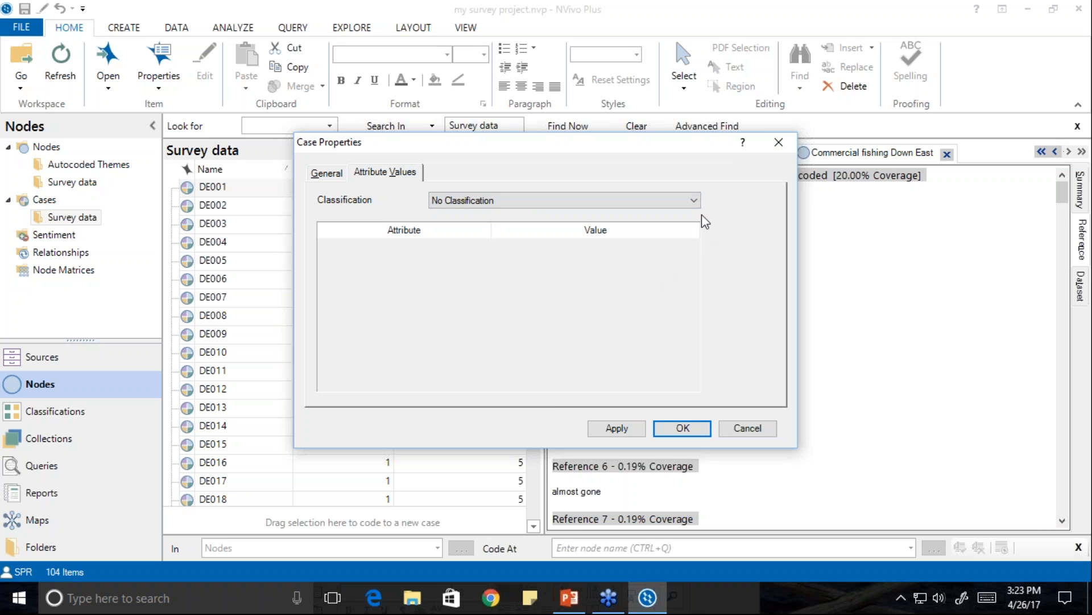
left_click(694, 200)
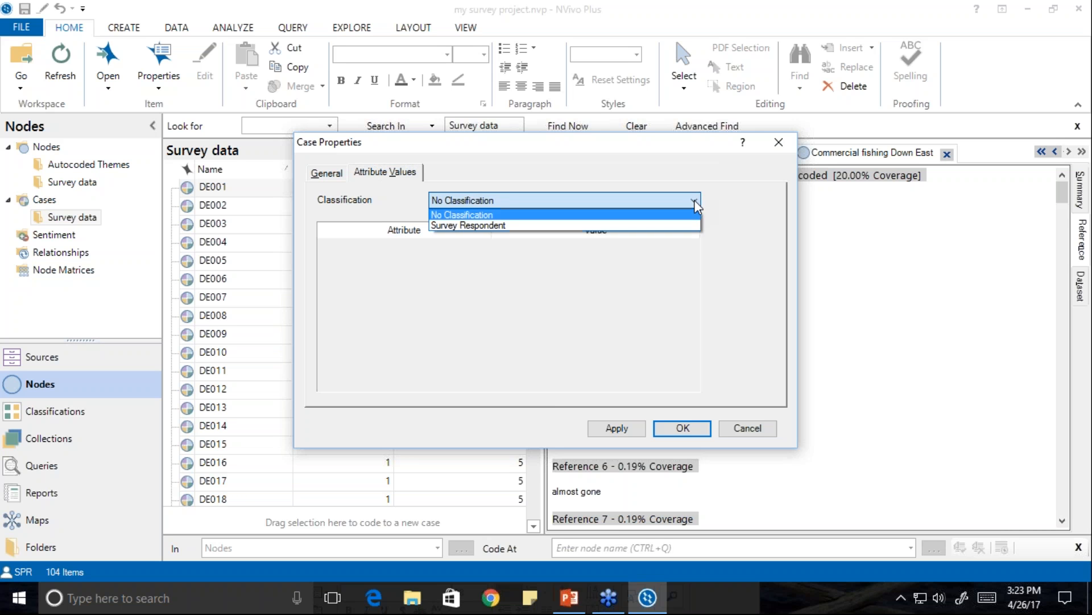
left_click(489, 226)
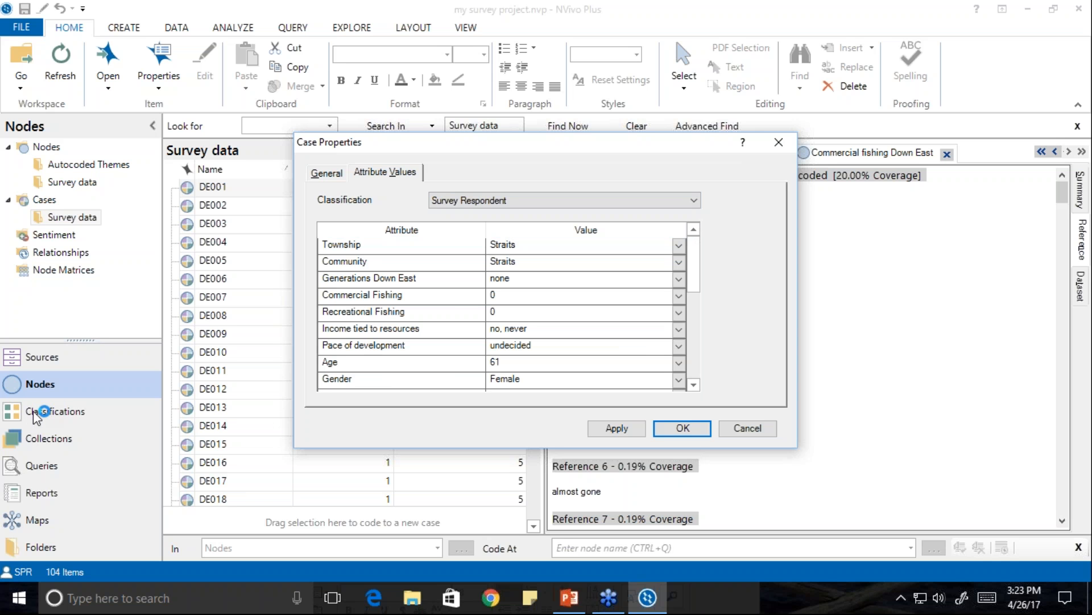
left_click(777, 143)
Step: Review the attributes stored under the Survey Respondent case classification, then collapse the list
left_click(34, 412)
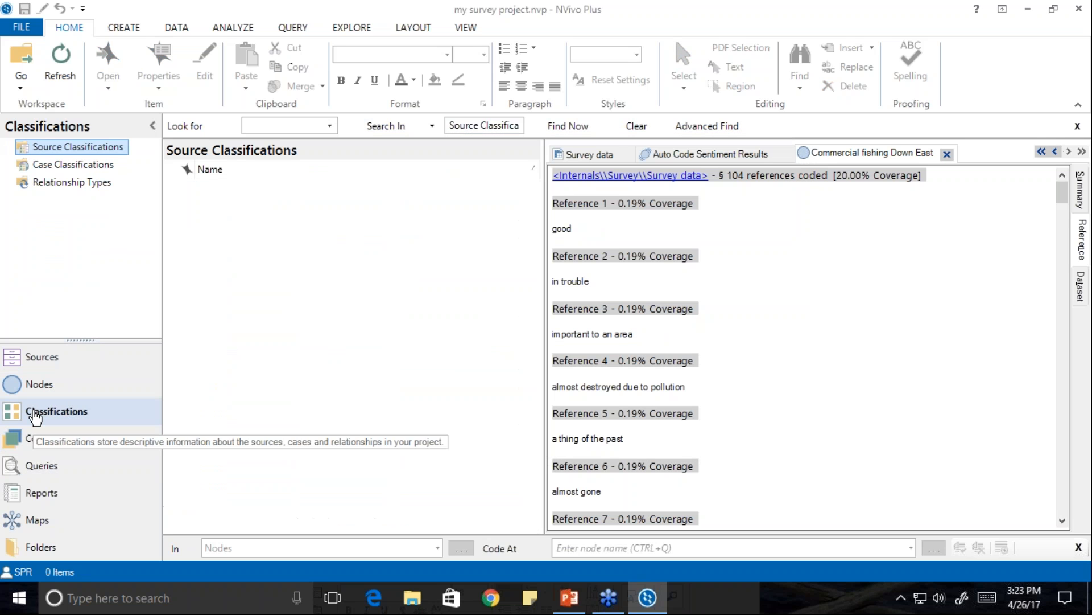
left_click(63, 165)
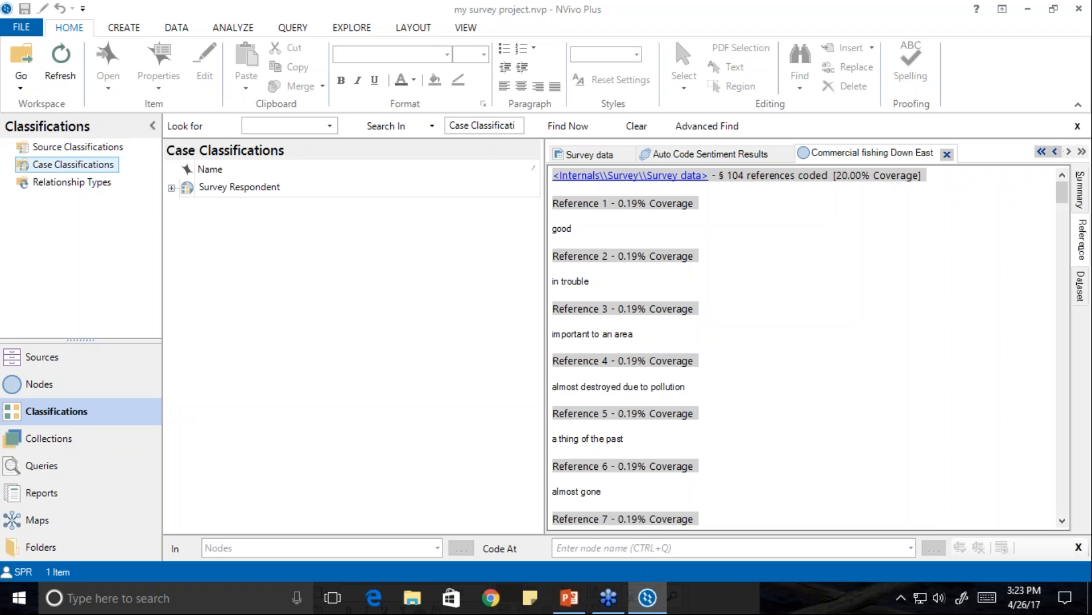
left_click(171, 187)
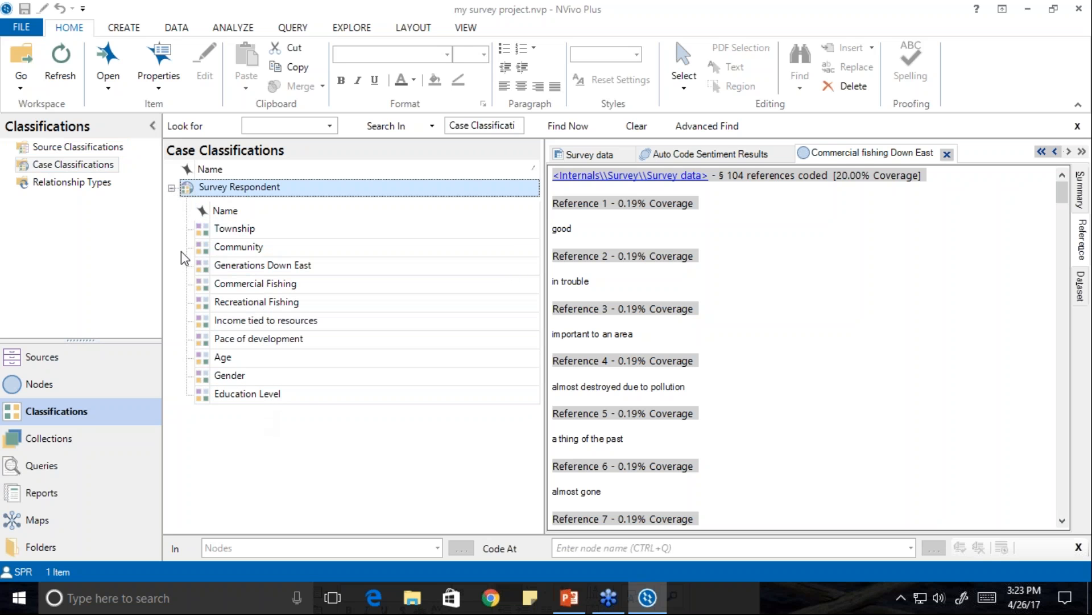
left_click(171, 187)
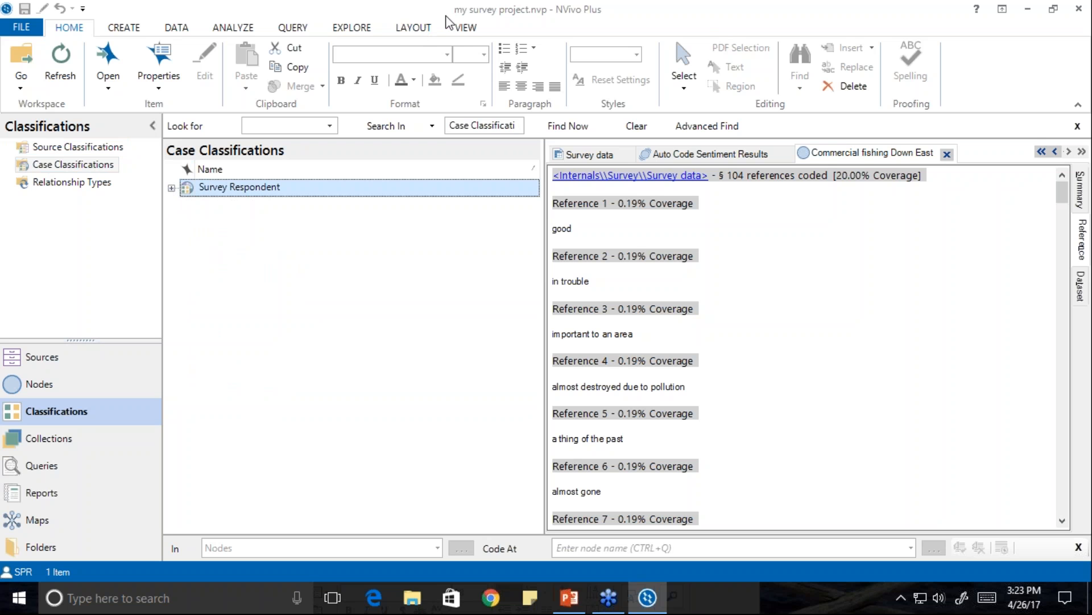
Step: Open the Survey Respondent case classification sheet and enlarge its view to examine the respondents' attribute columns
left_click(351, 27)
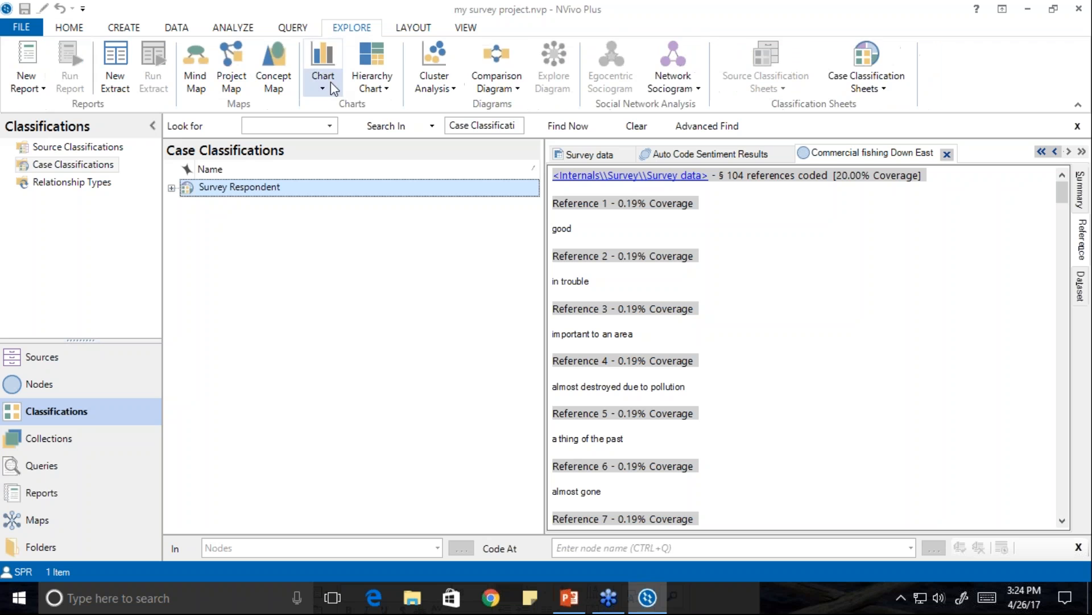
left_click(884, 90)
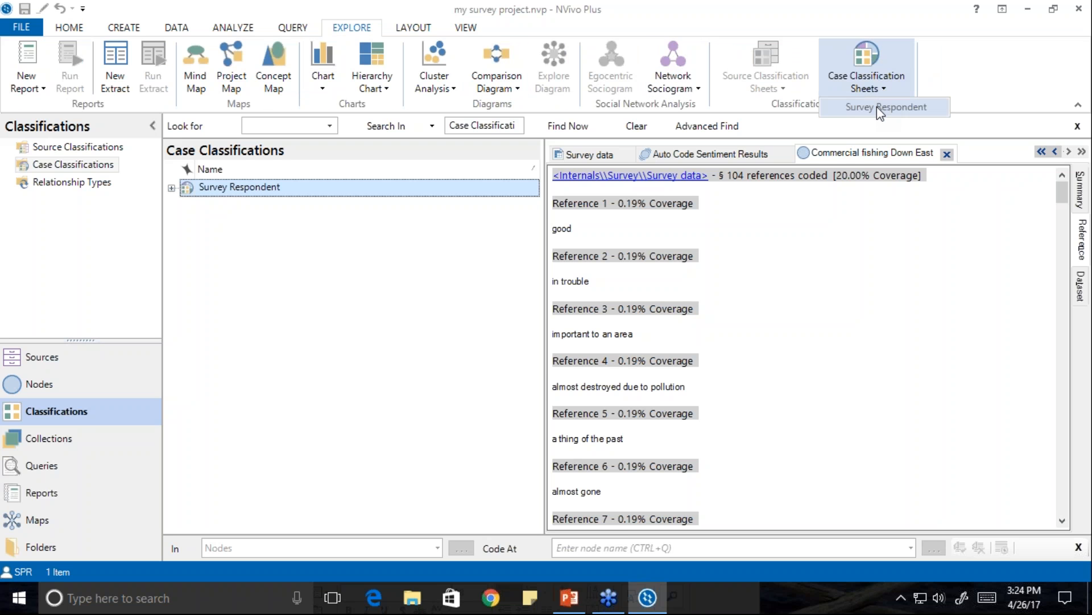
left_click(877, 108)
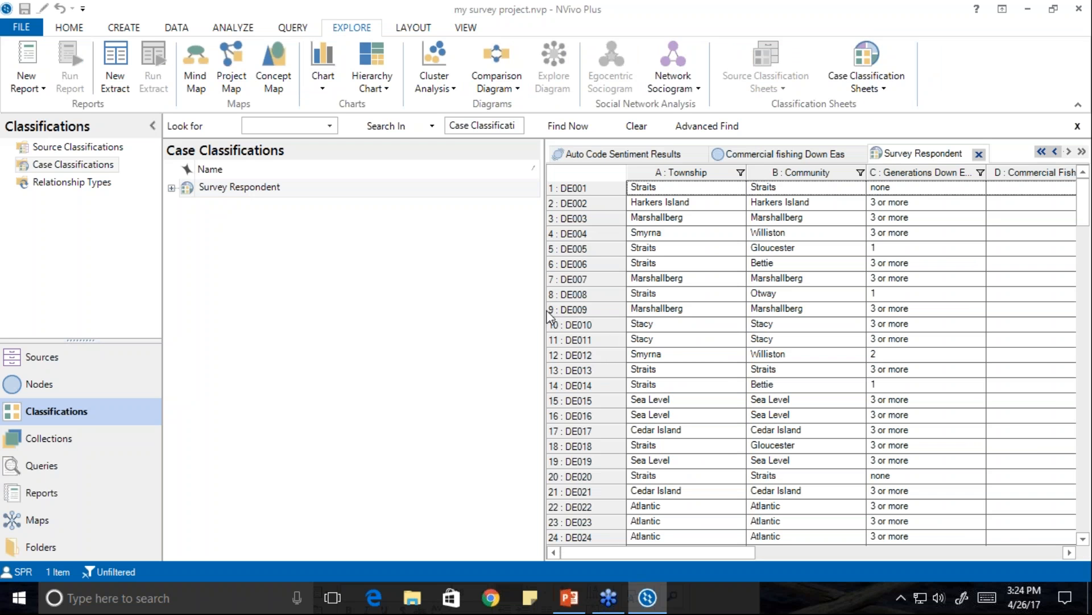
left_click_drag(546, 310, 358, 328)
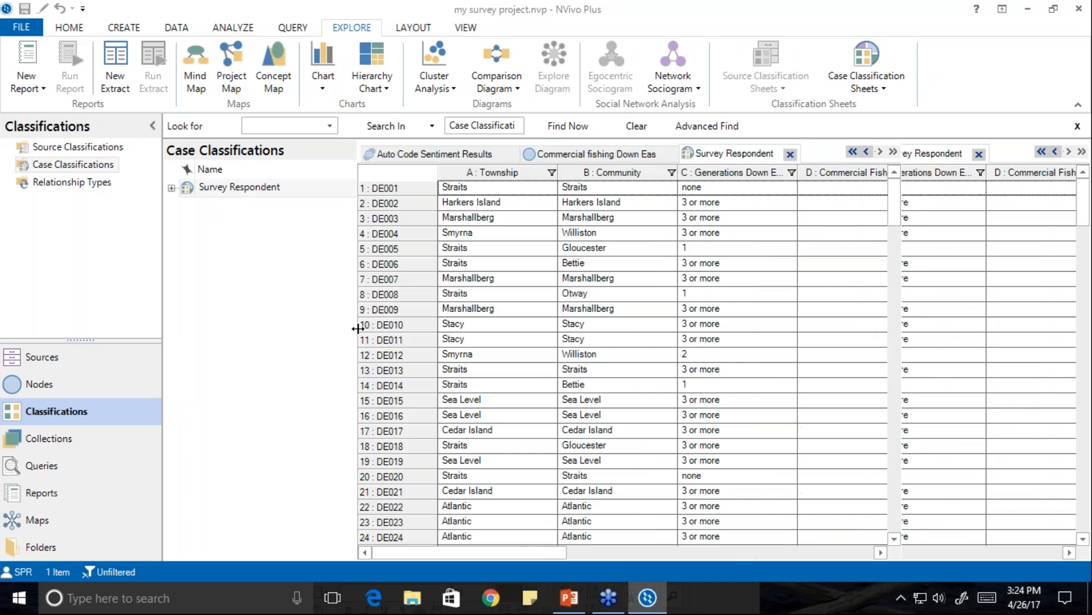
mouse_move(583, 551)
left_mouse_down()
mouse_move(692, 554)
mouse_move(587, 559)
left_mouse_up()
left_click_drag(357, 328, 415, 315)
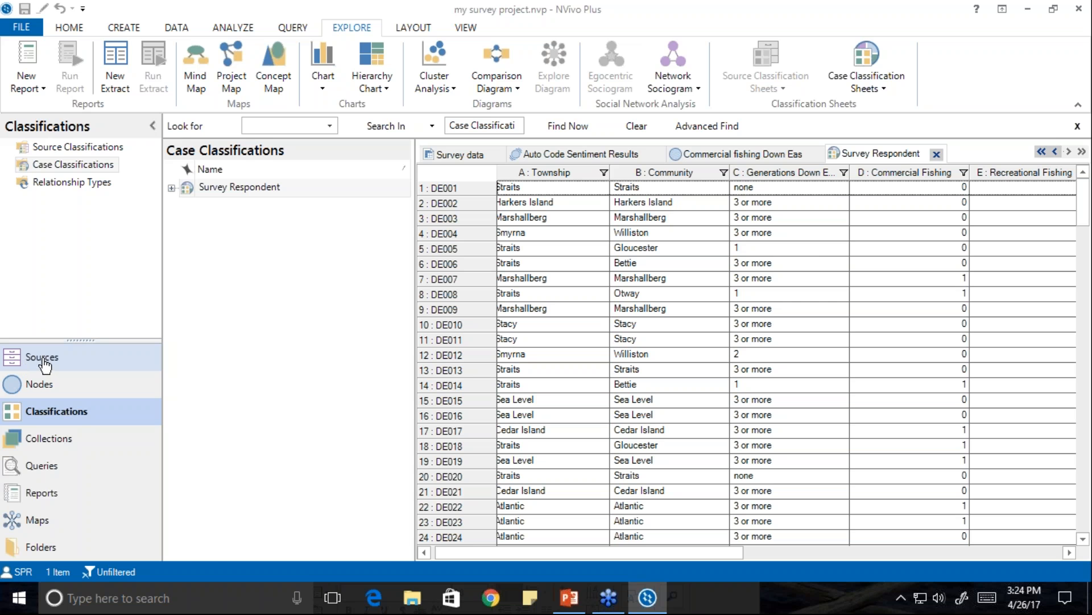
Step: Open the survey data node for the question "The water quality Down East is" to read its coded responses
left_click(36, 384)
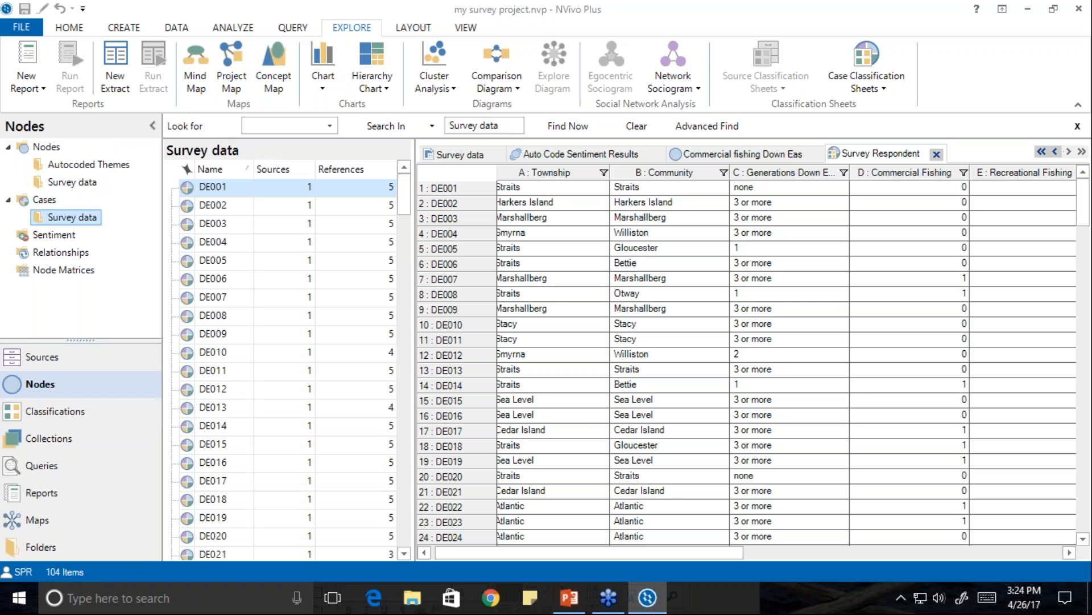
left_click(57, 182)
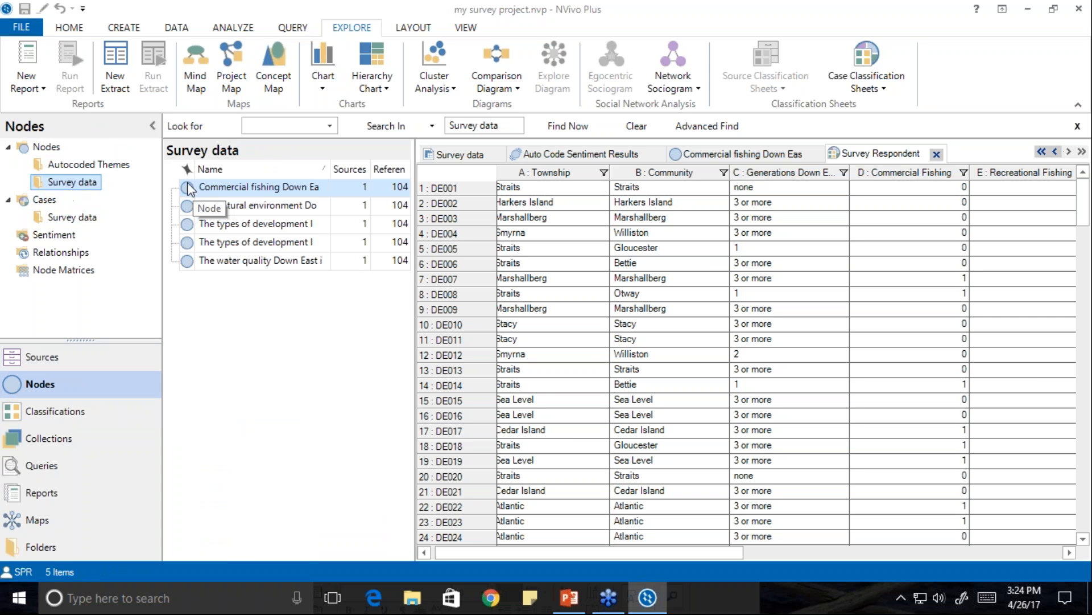
left_click(191, 263)
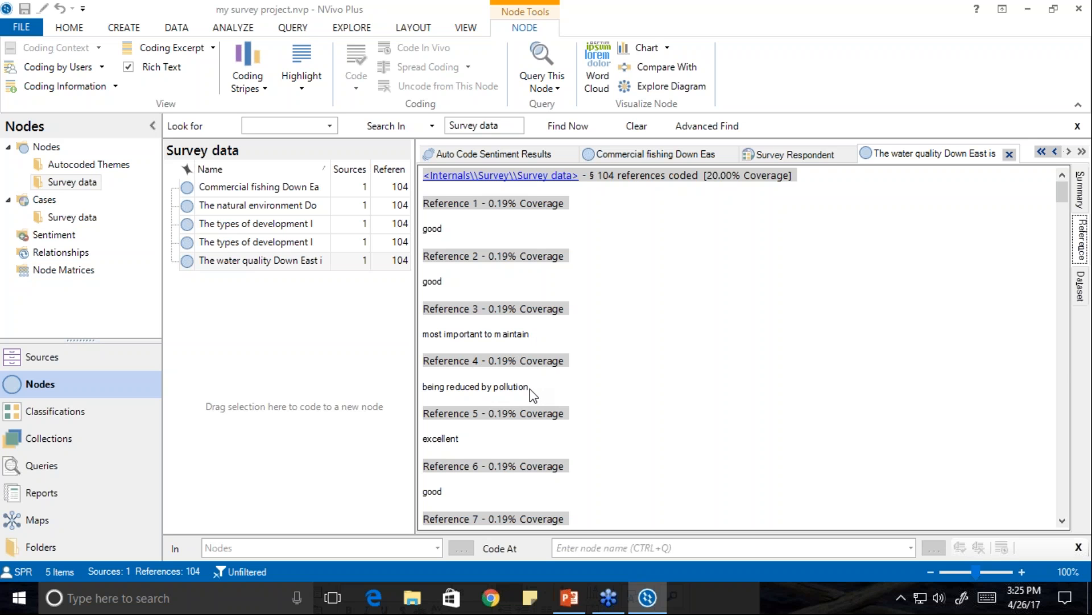
Step: Code the response "being reduced by pollution" at a new node named Pollution, located under "The water quality Down East is"
left_click_drag(530, 388, 268, 376)
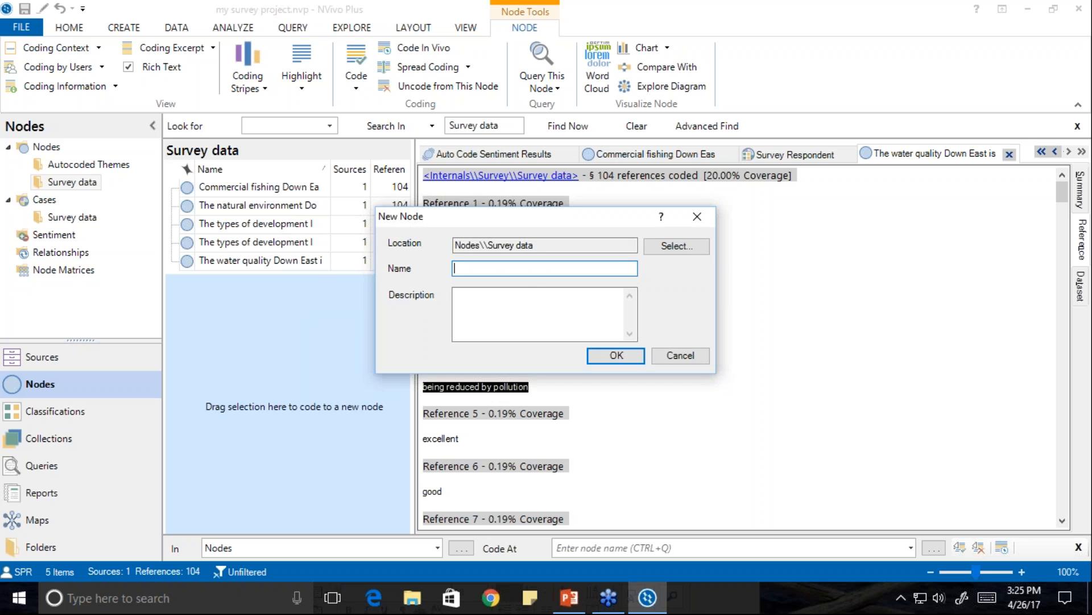
left_click(670, 248)
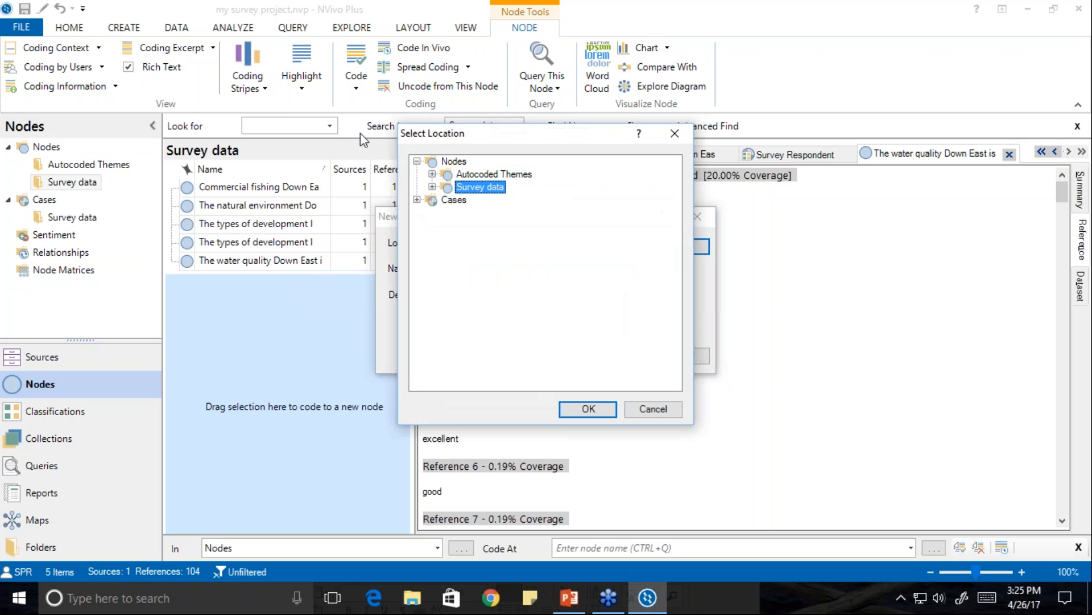
left_click(433, 186)
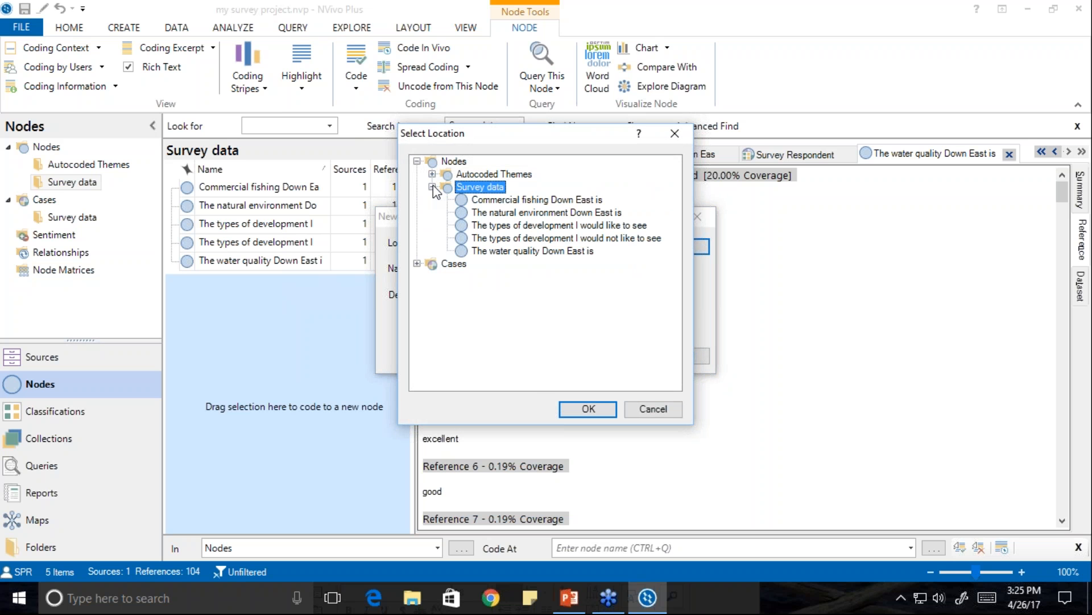
left_click(479, 252)
left_click(573, 408)
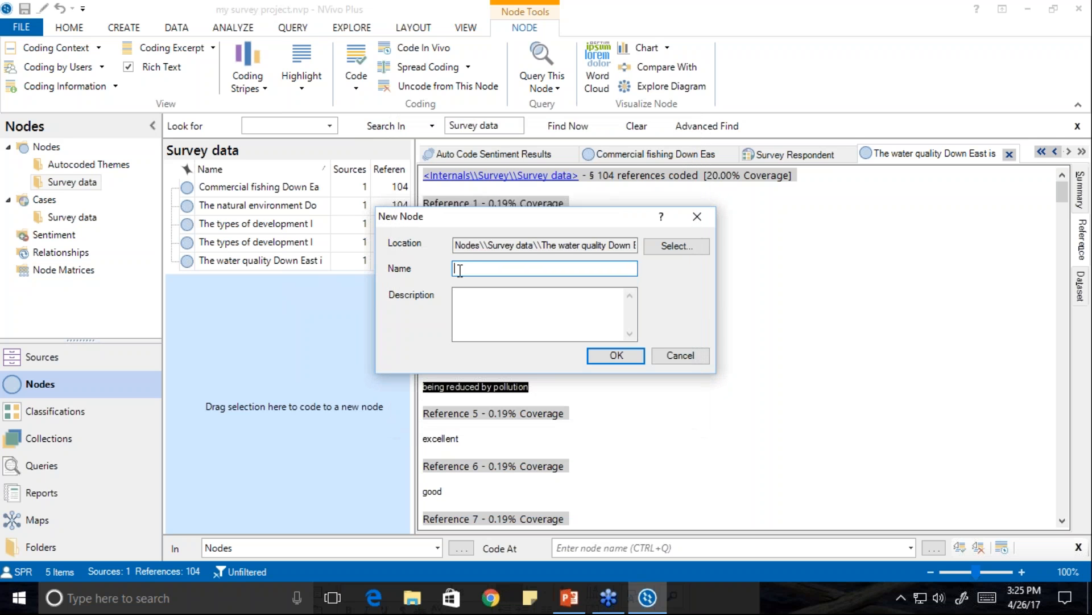
type("Pollution")
key("Return")
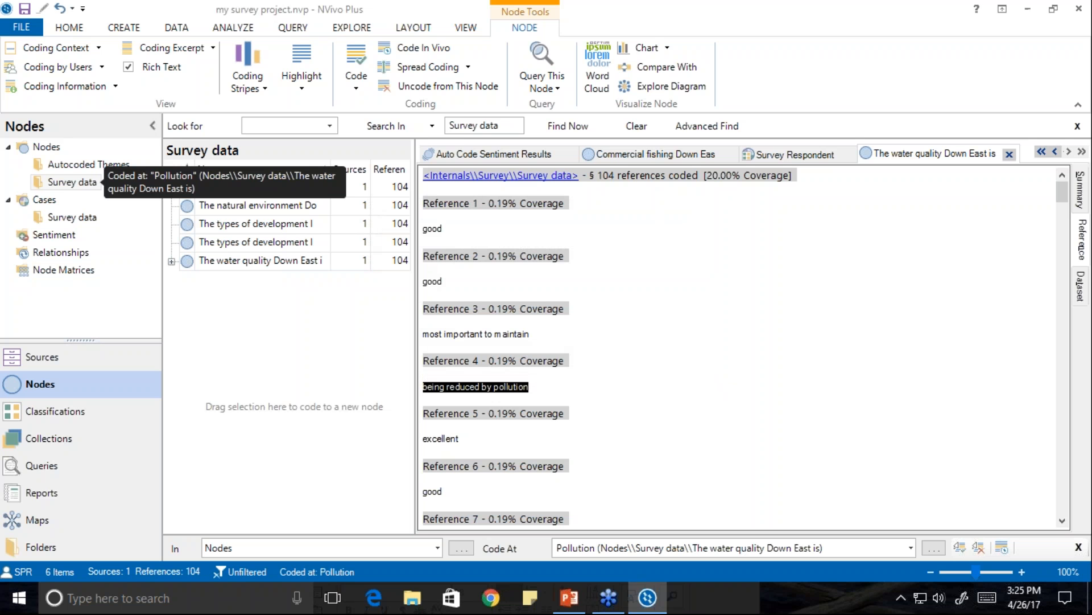
Step: Expand the water quality node and code the response "a great reason resource which is being squandered by pollution" at its Pollution child node
left_click(171, 262)
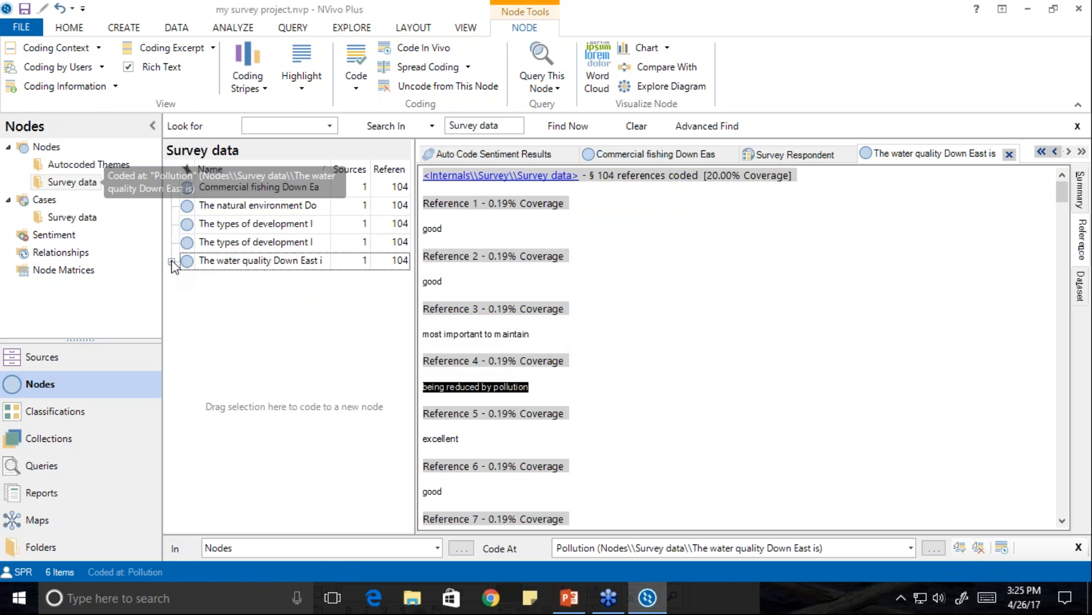
scroll(562, 354, "down", 5)
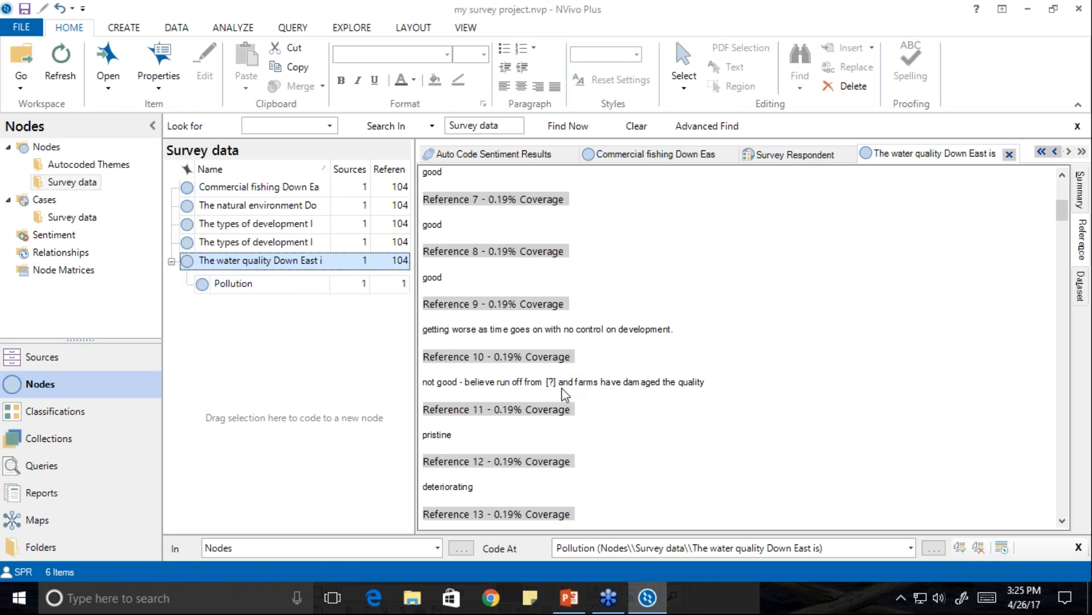
scroll(562, 388, "down", 4)
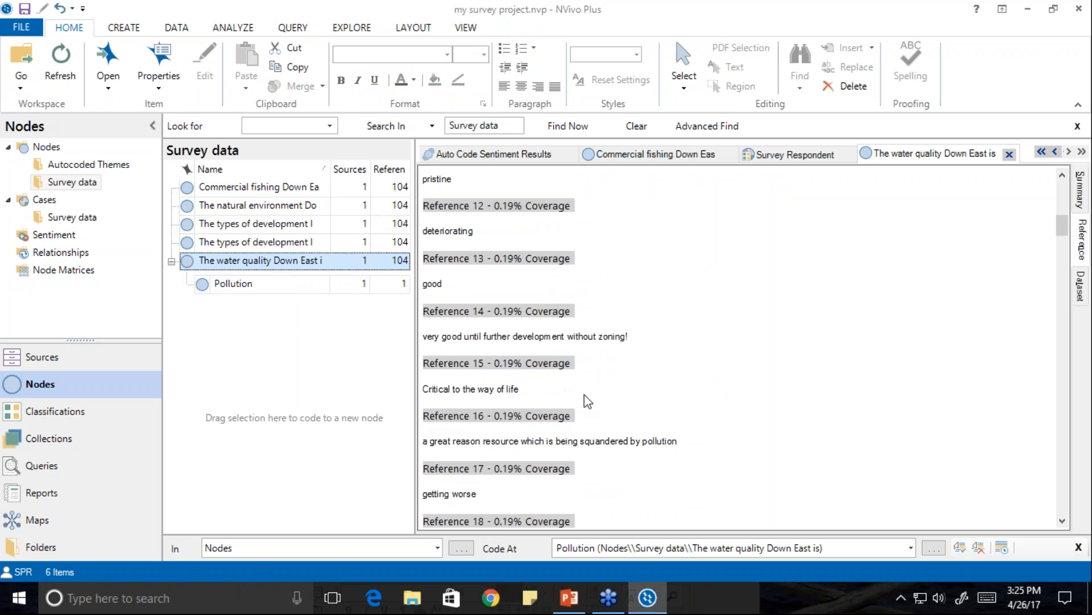
scroll(592, 393, "down", 2)
left_click_drag(680, 314, 391, 313)
left_click_drag(469, 320, 215, 284)
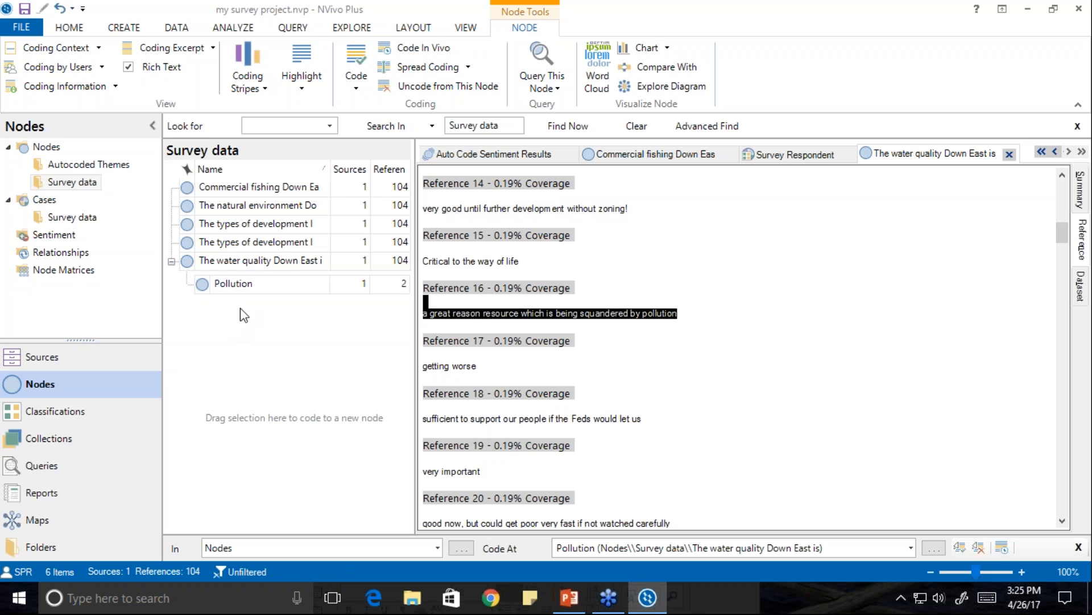
Step: Delete the family theme from the autocoded themes
left_click(61, 166)
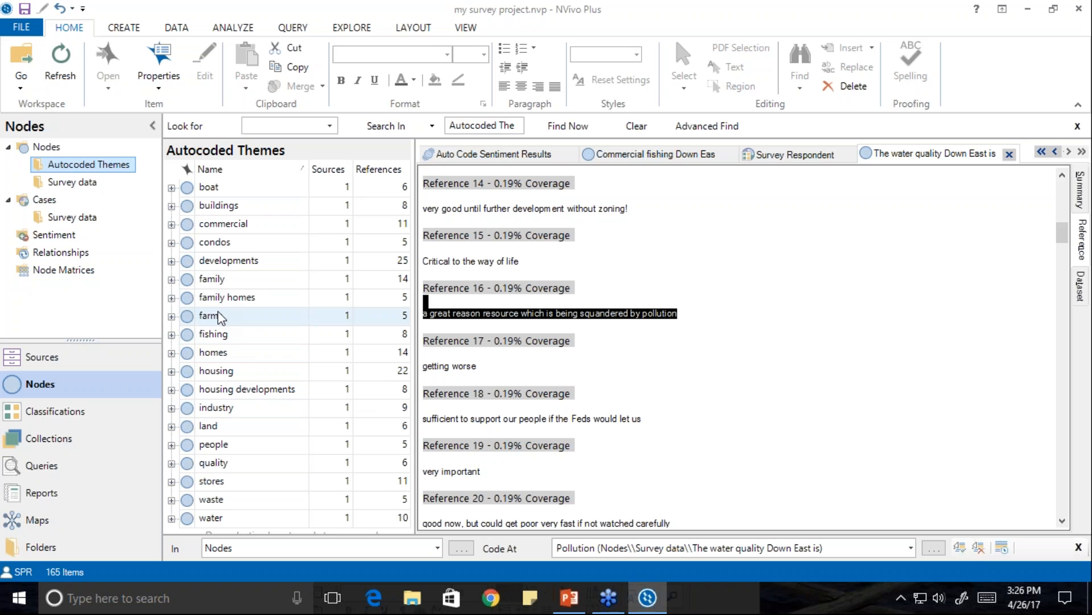
right_click(192, 281)
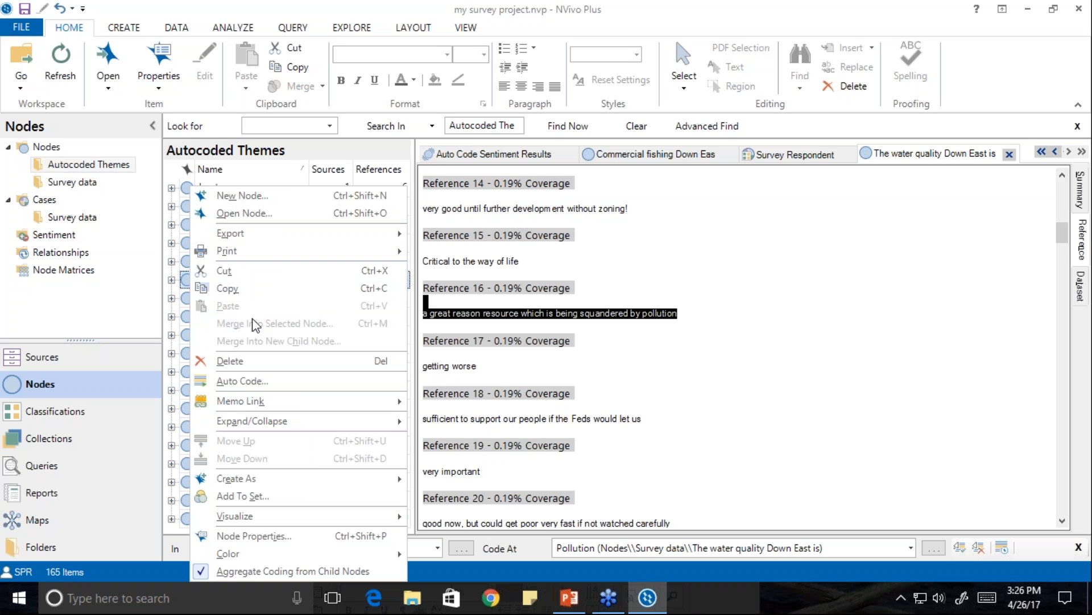
left_click(248, 358)
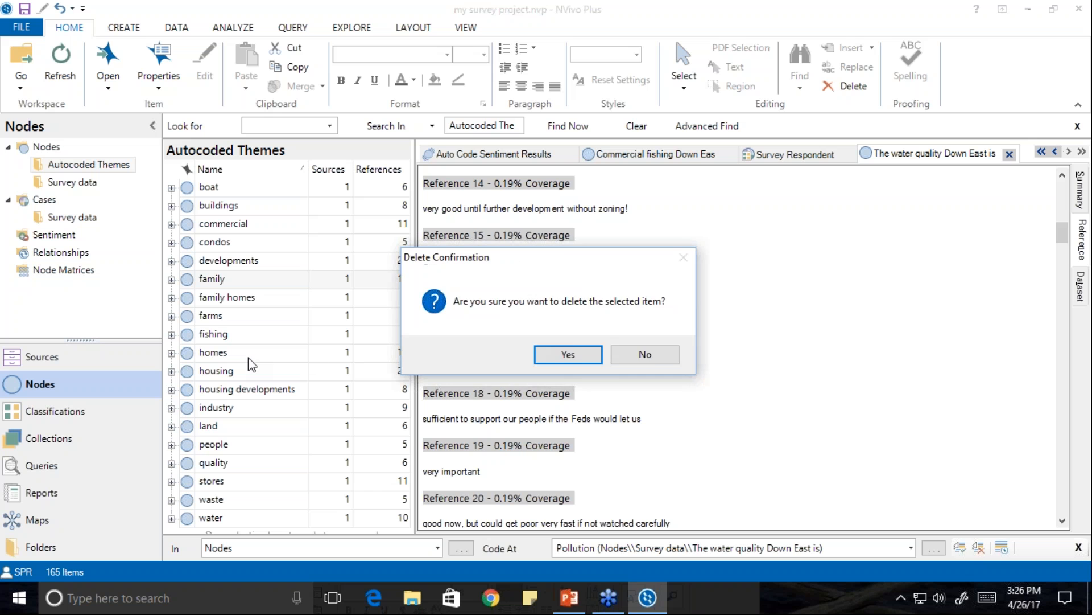
left_click(567, 355)
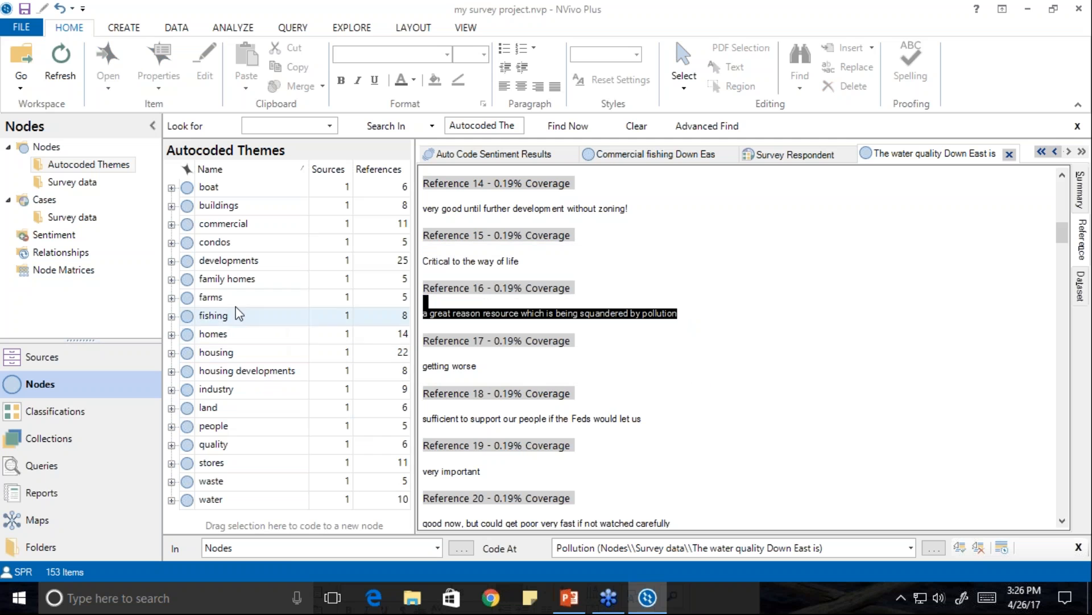
Step: Check the child nodes of the autocoded boat theme and uncode the response "boat ramps + parking" from the boat node
left_click(171, 188)
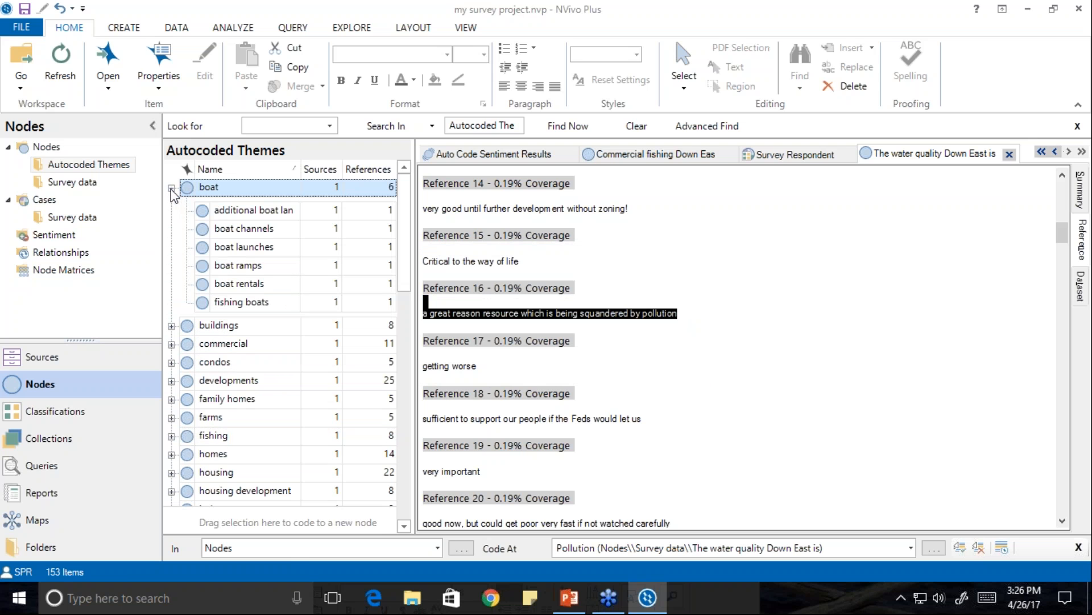
left_click(171, 189)
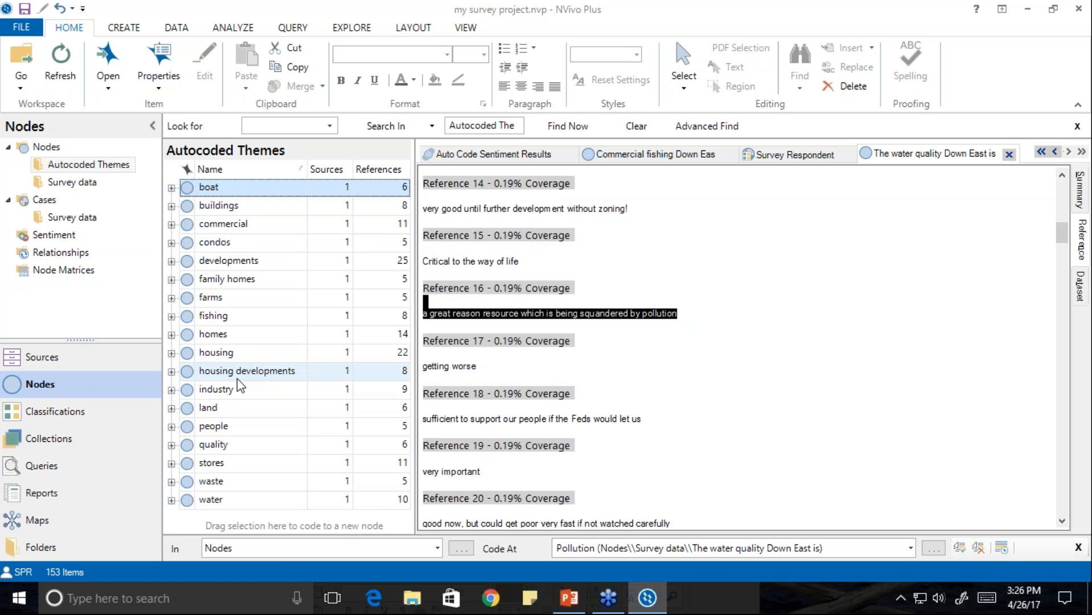
double_click(189, 191)
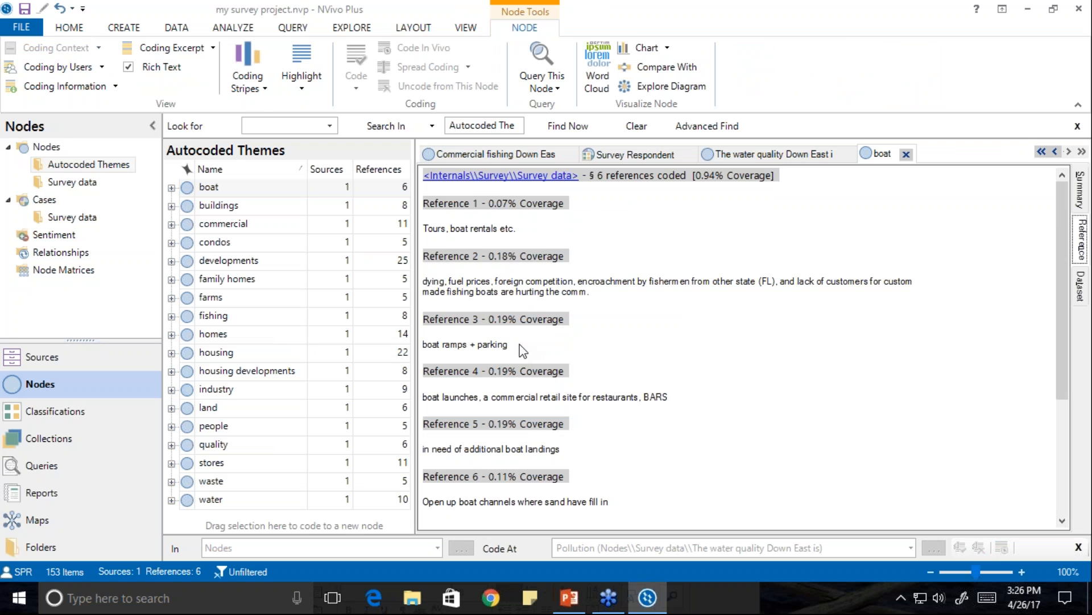
left_click_drag(519, 345, 425, 351)
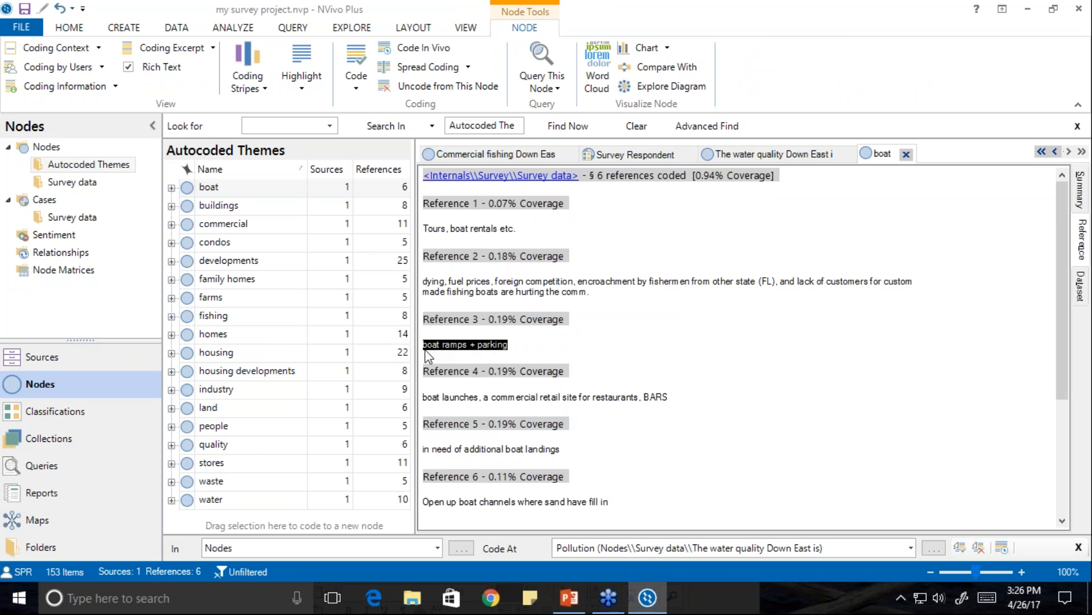
right_click(460, 350)
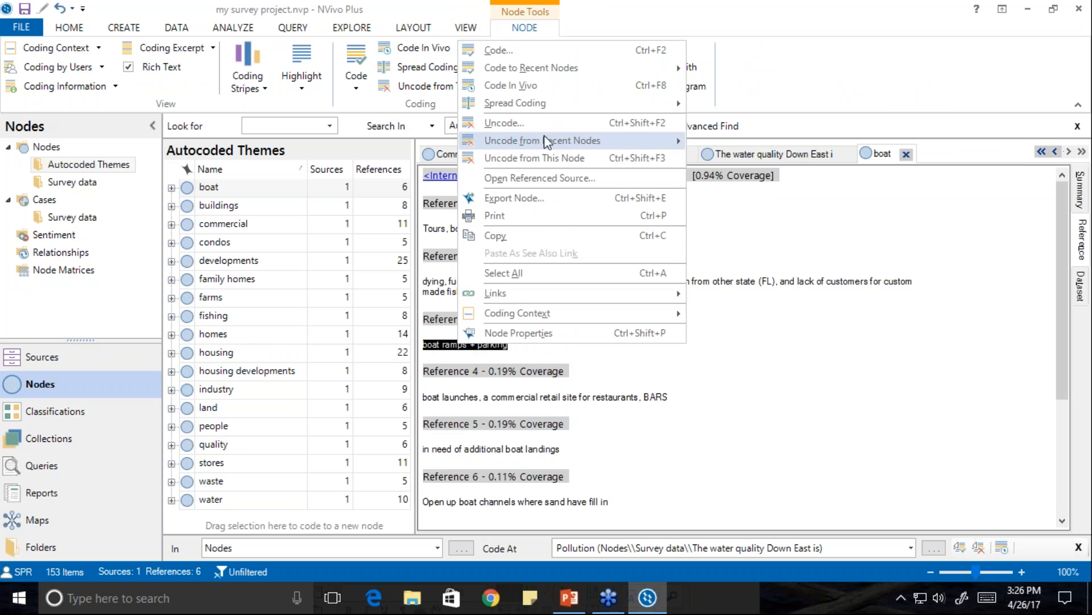
left_click(551, 159)
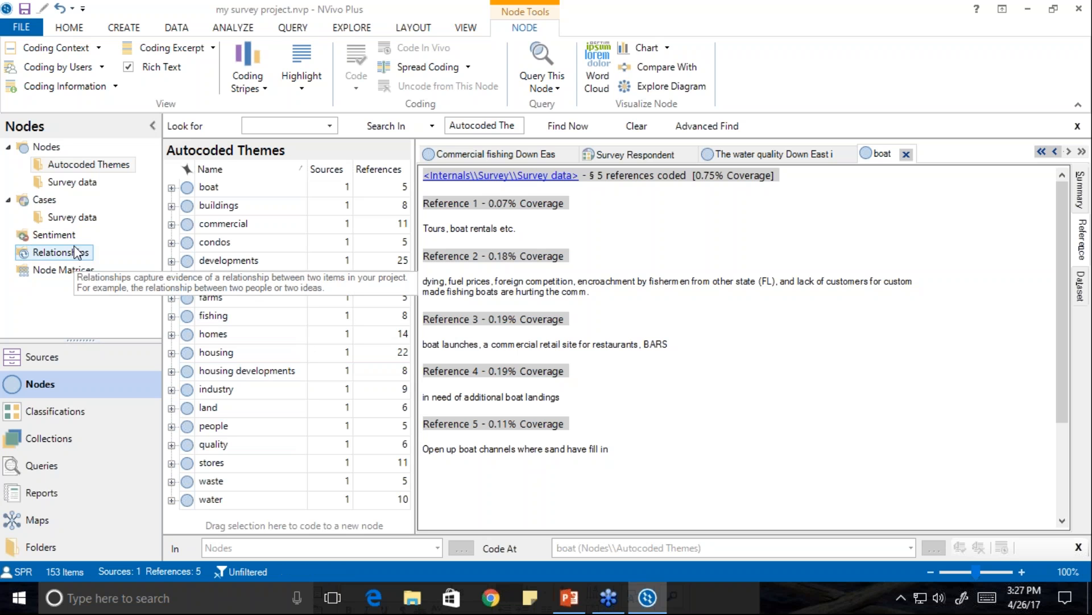
Step: Change the sentiment of the very positive response "unfortunately a dying industry - but still very important" to Moderately Negative
left_click(34, 238)
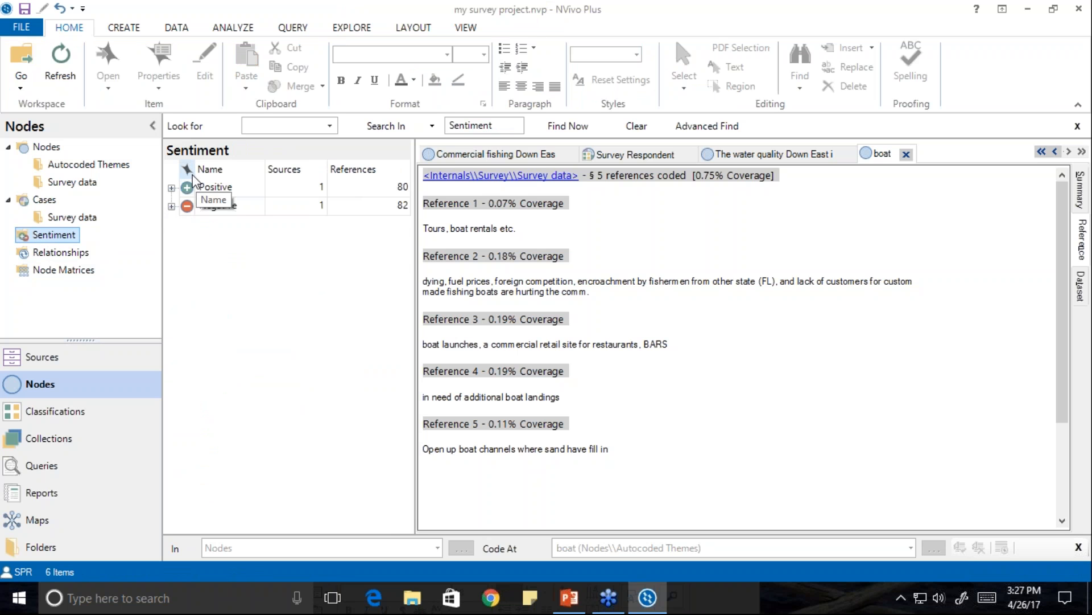
left_click(171, 188)
left_click(220, 213)
double_click(220, 213)
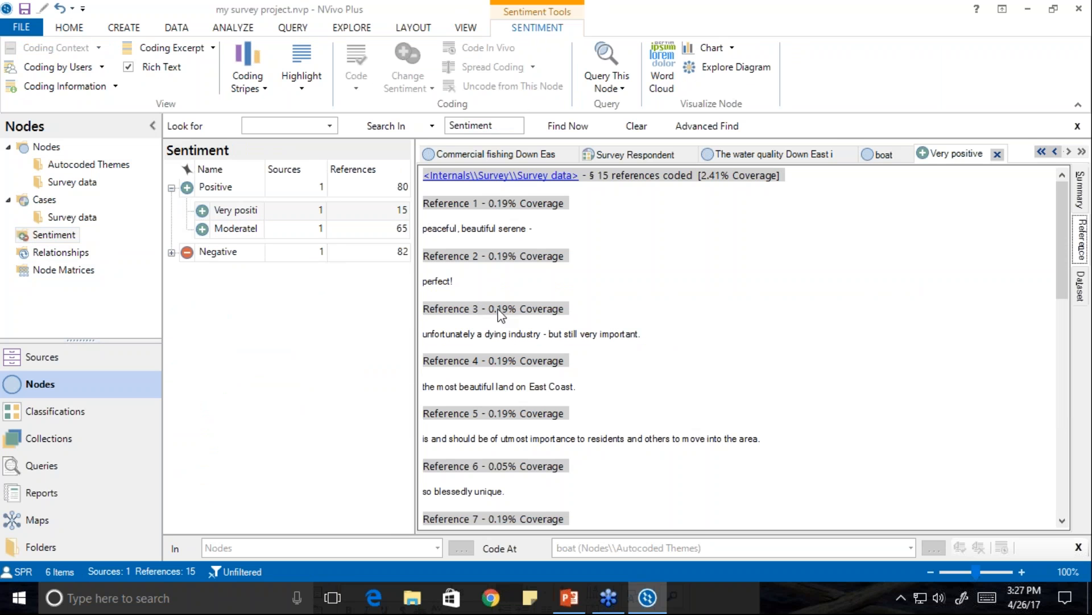
left_click_drag(641, 336, 422, 340)
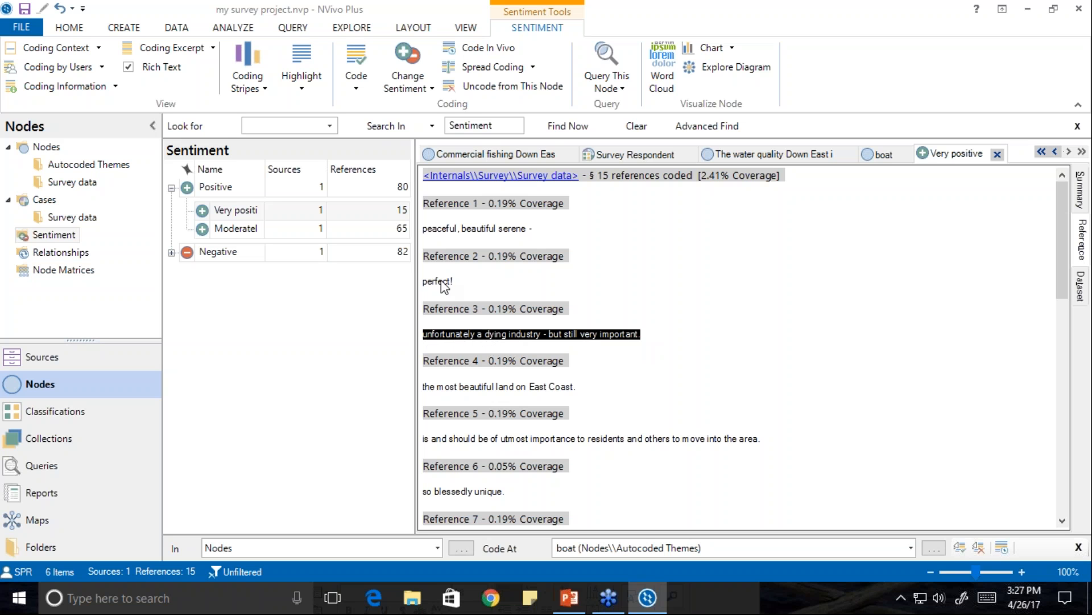
left_click(414, 61)
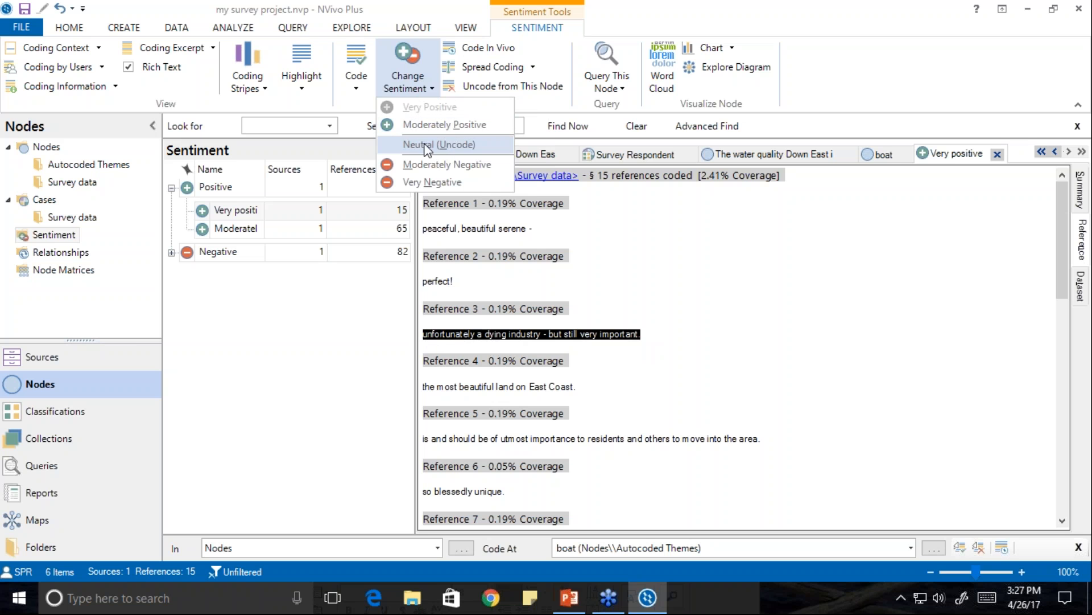
left_click(428, 165)
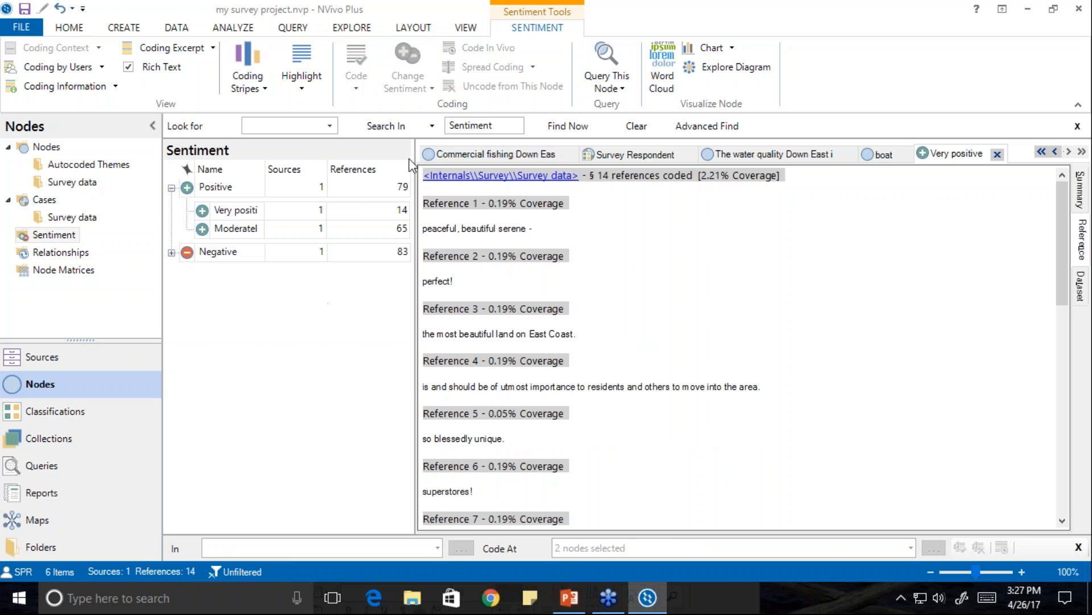
Step: Close all open nodes, sheets, survey data and auto code results, and collapse the Positive sentiment node
left_click(998, 154)
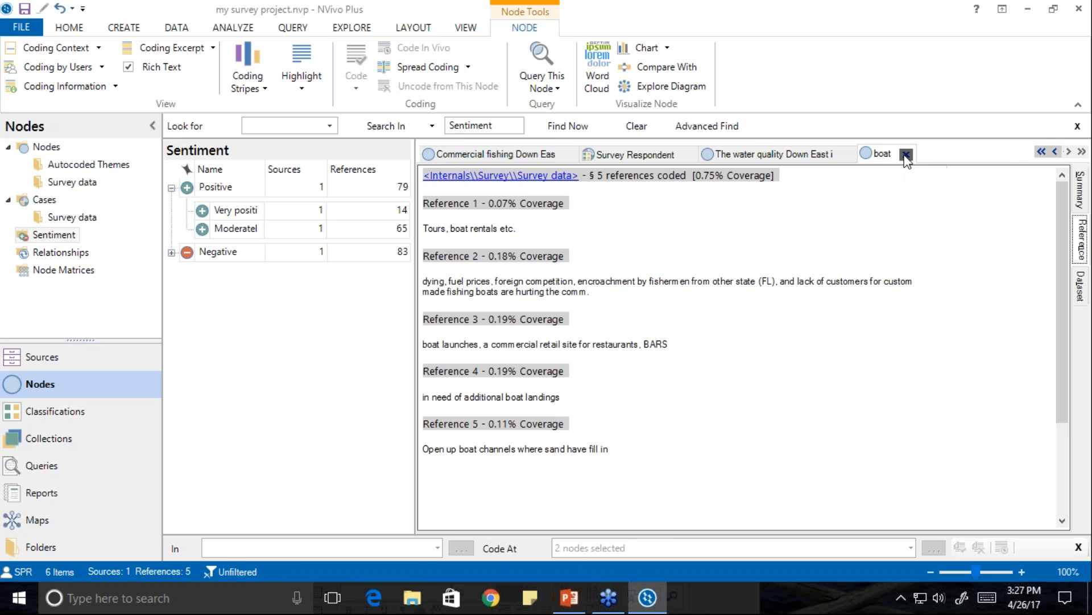
left_click(906, 155)
left_click(1010, 155)
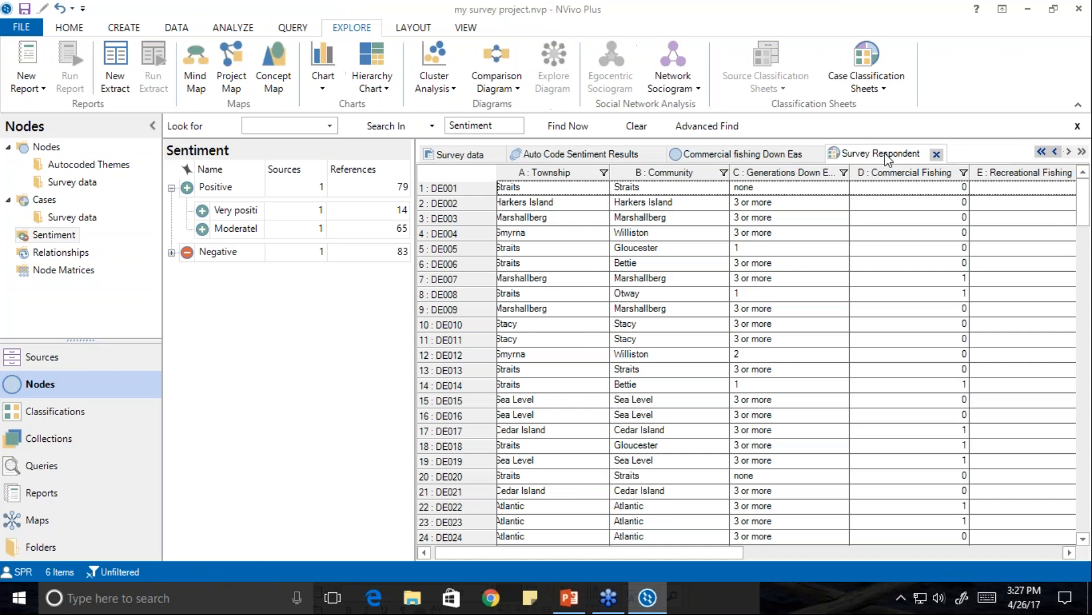
left_click(938, 154)
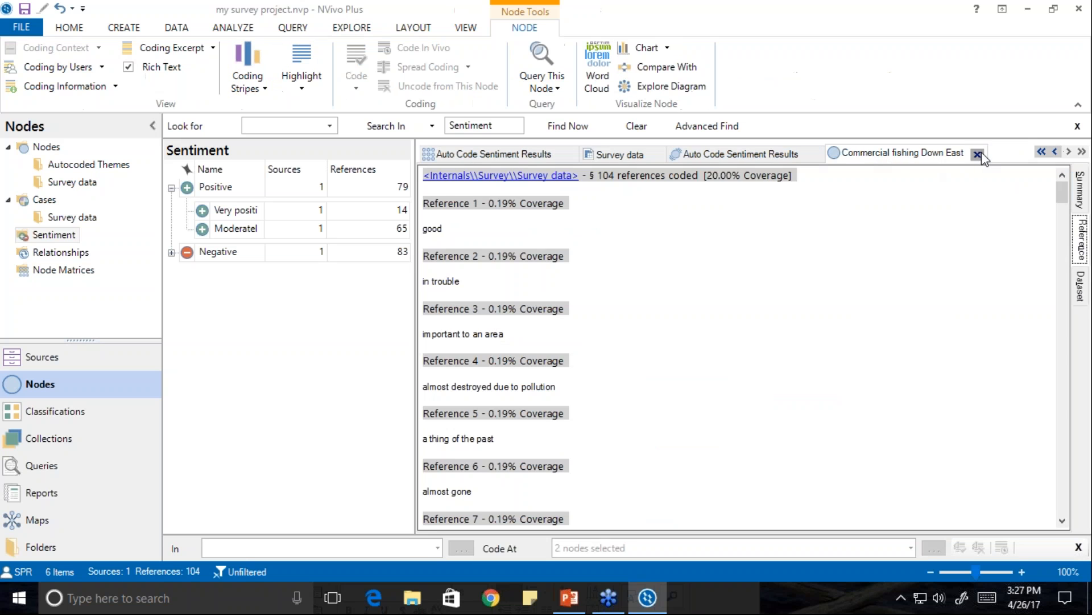
left_click(978, 154)
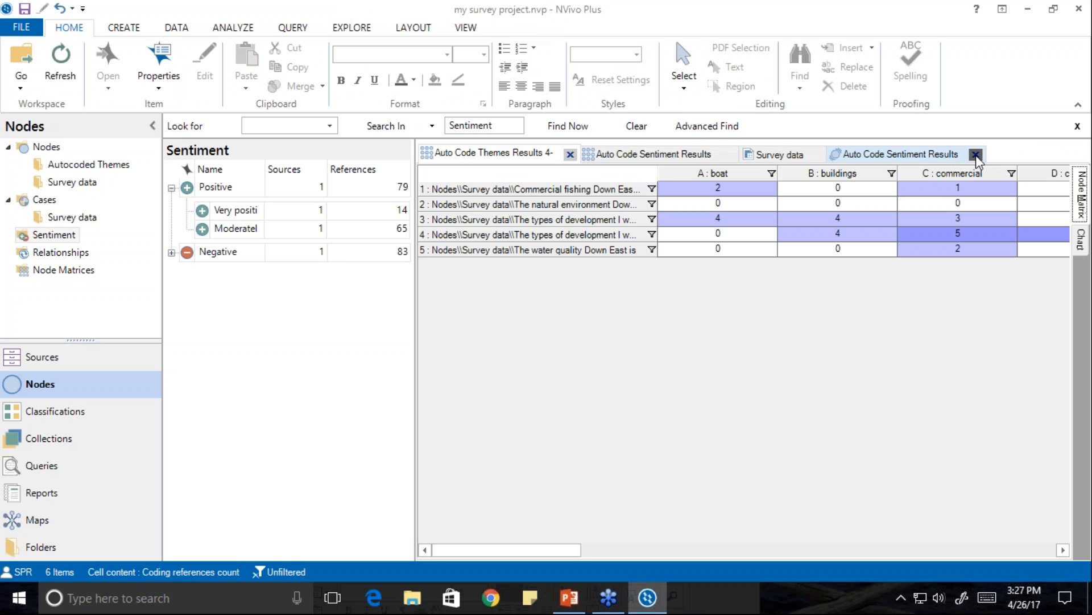
left_click(976, 155)
left_click(817, 155)
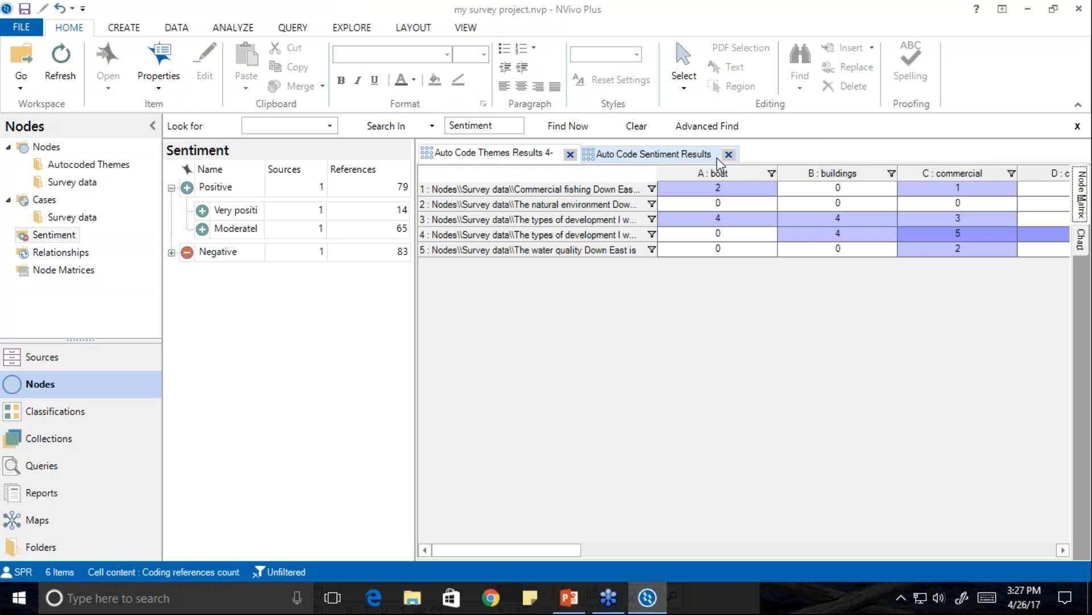
left_click(731, 154)
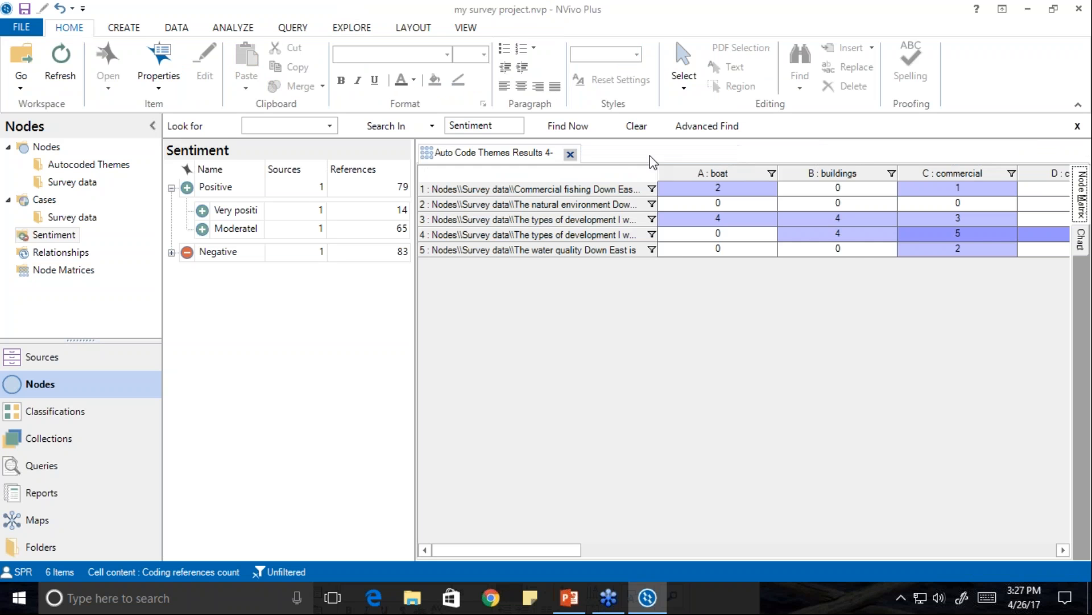
left_click(571, 154)
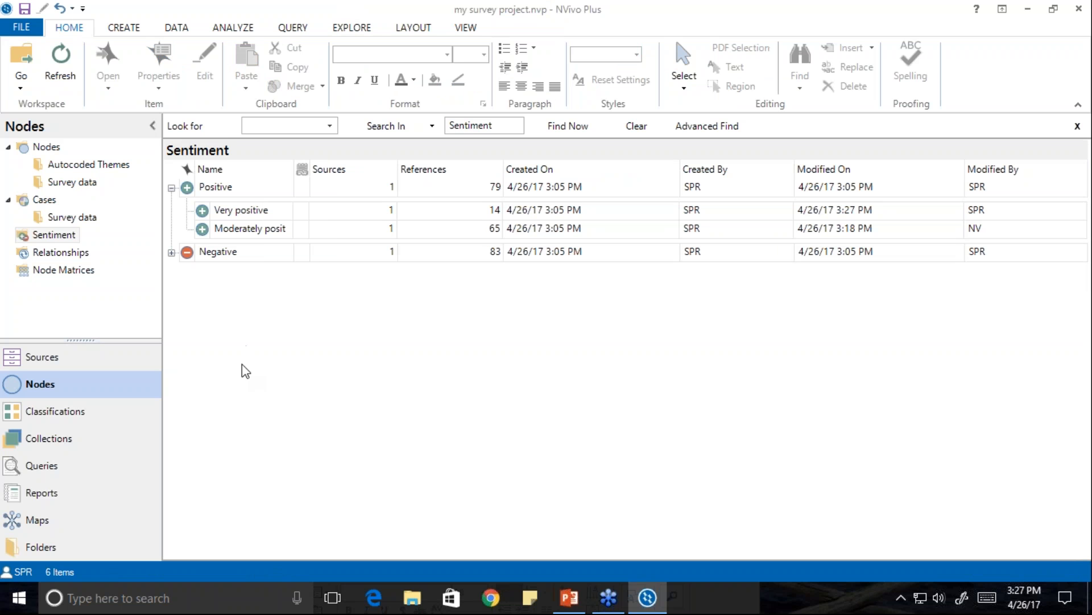
left_click(170, 188)
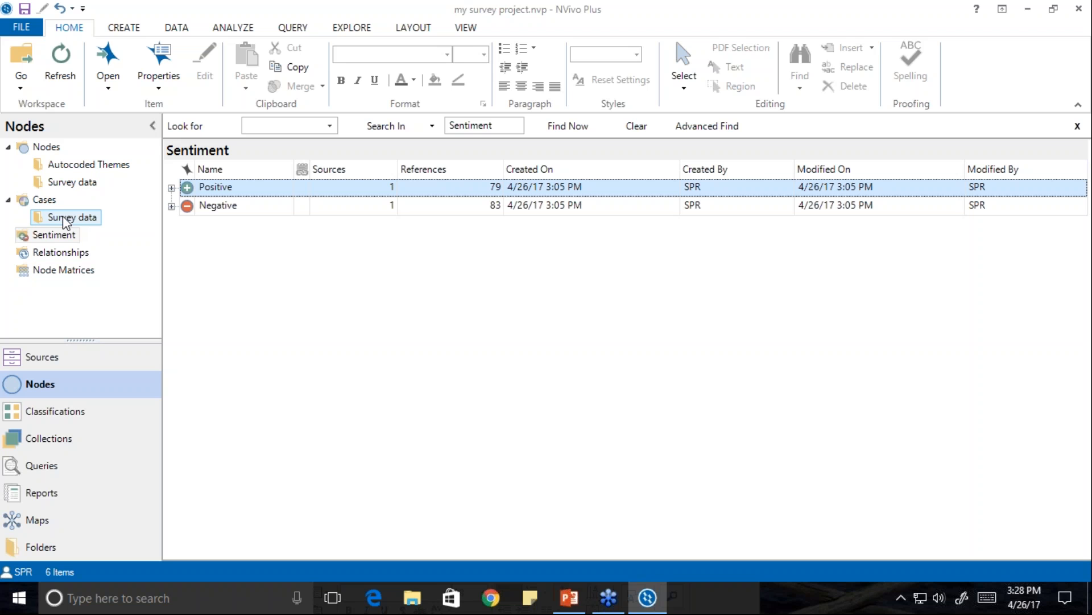
Step: Create a Coding query whose first criterion is content coded at the survey data node "The types of development I would like to see"
left_click(293, 29)
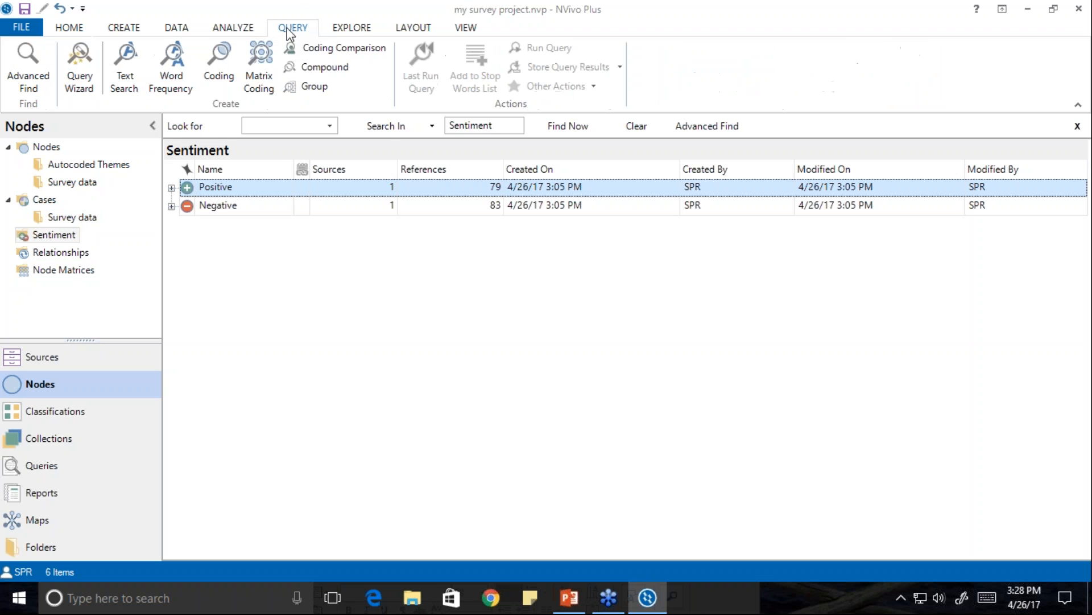
left_click(220, 64)
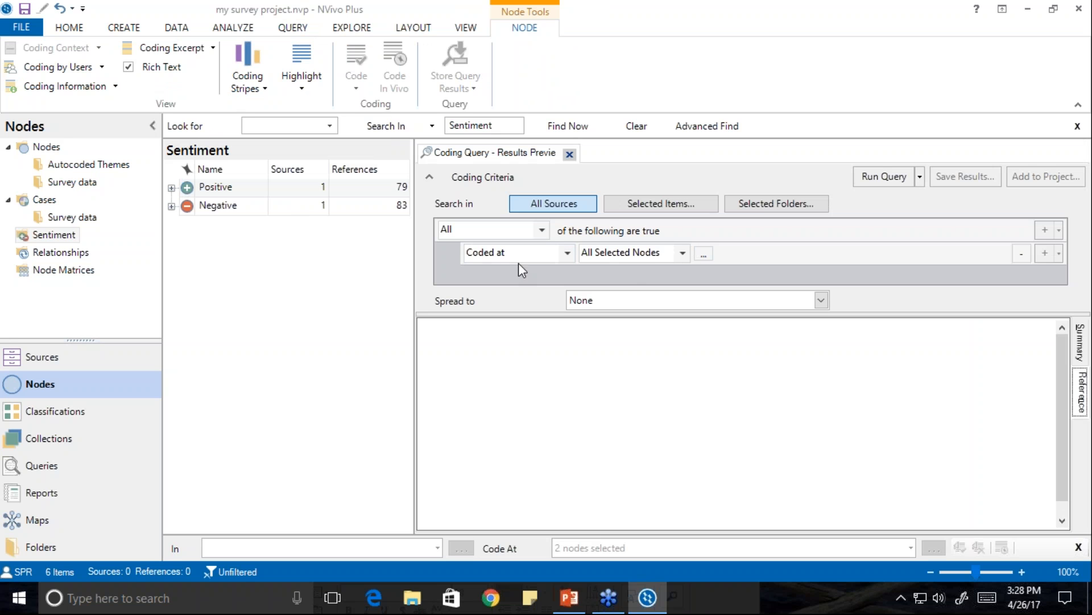
left_click(704, 254)
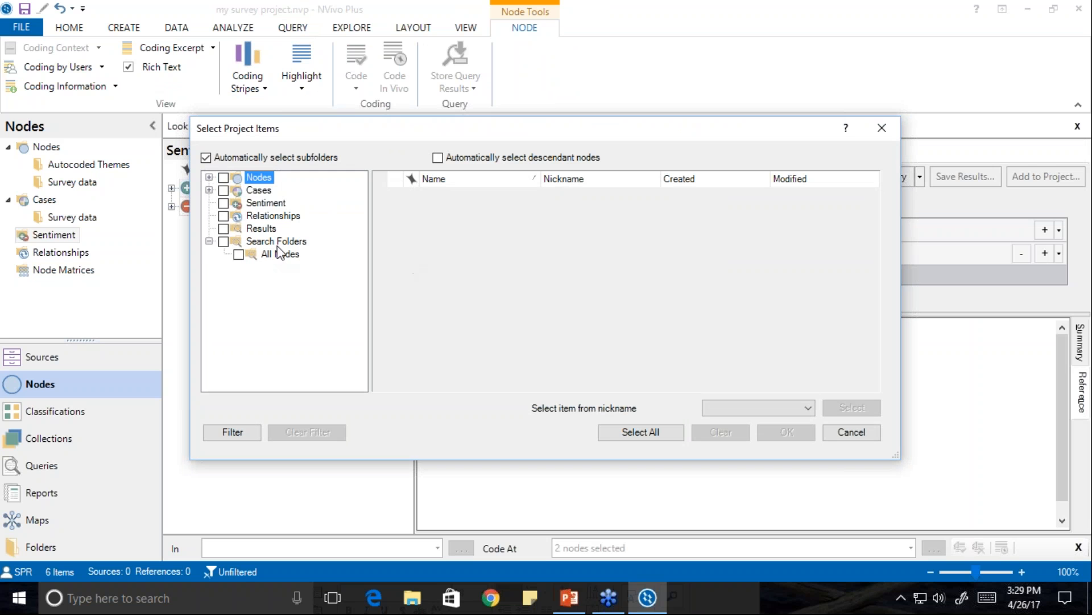
left_click(209, 177)
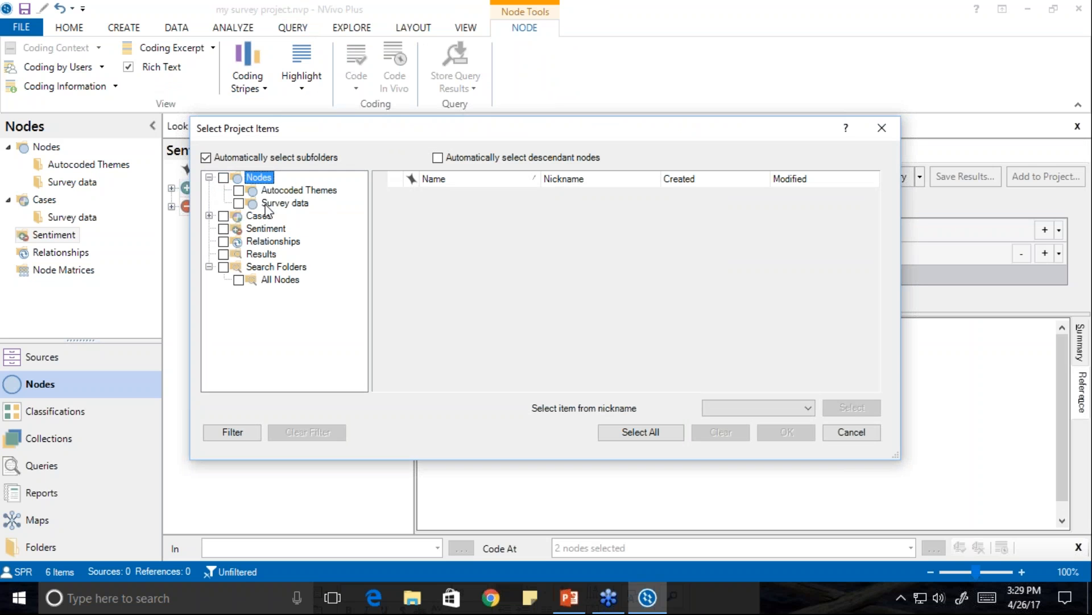
left_click(267, 203)
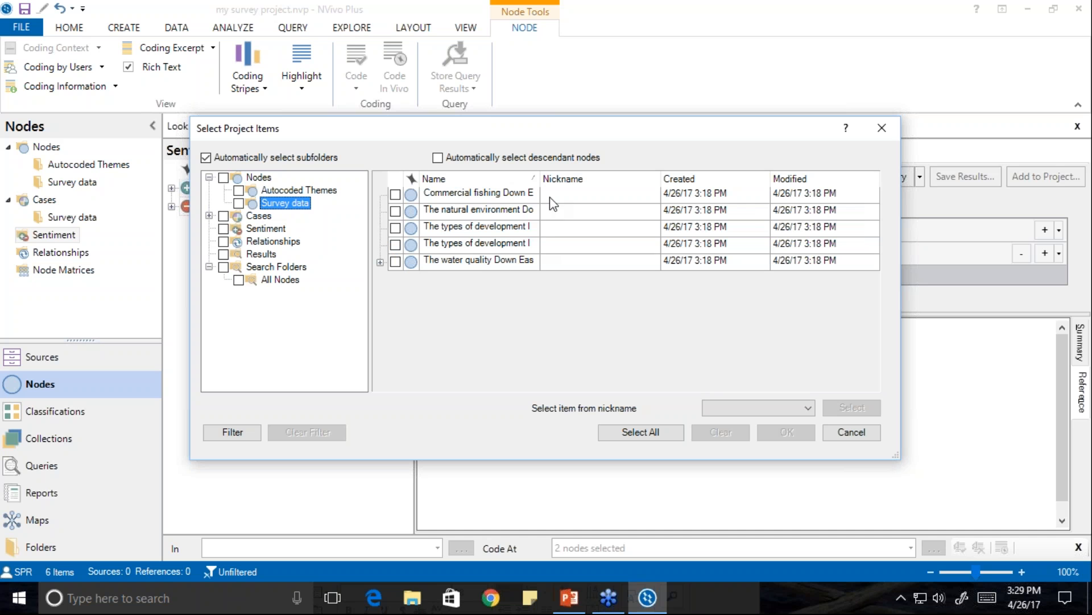
left_click_drag(539, 179, 638, 187)
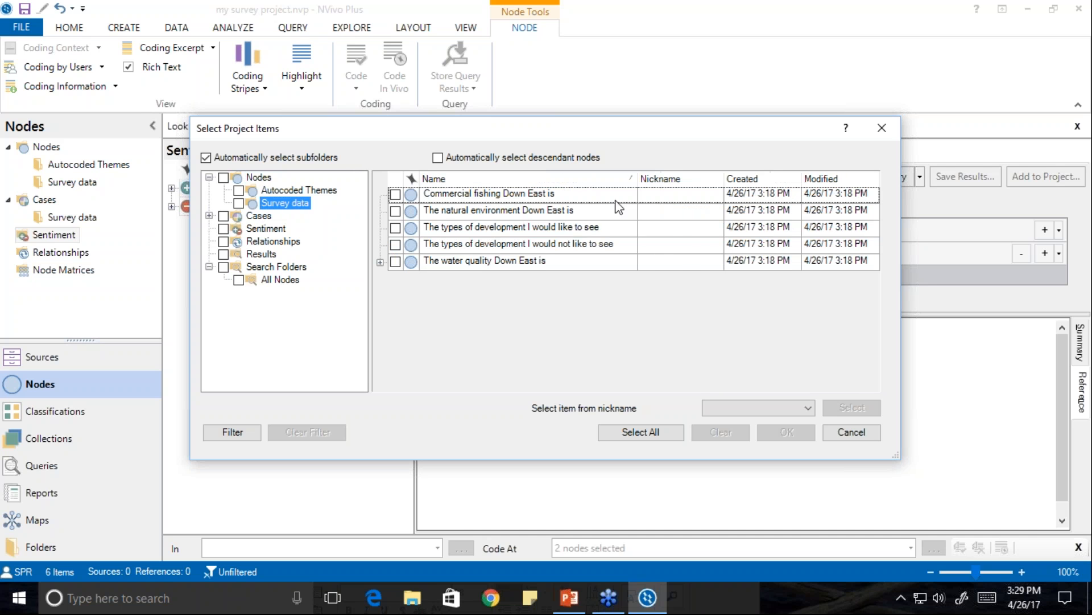
left_click(396, 228)
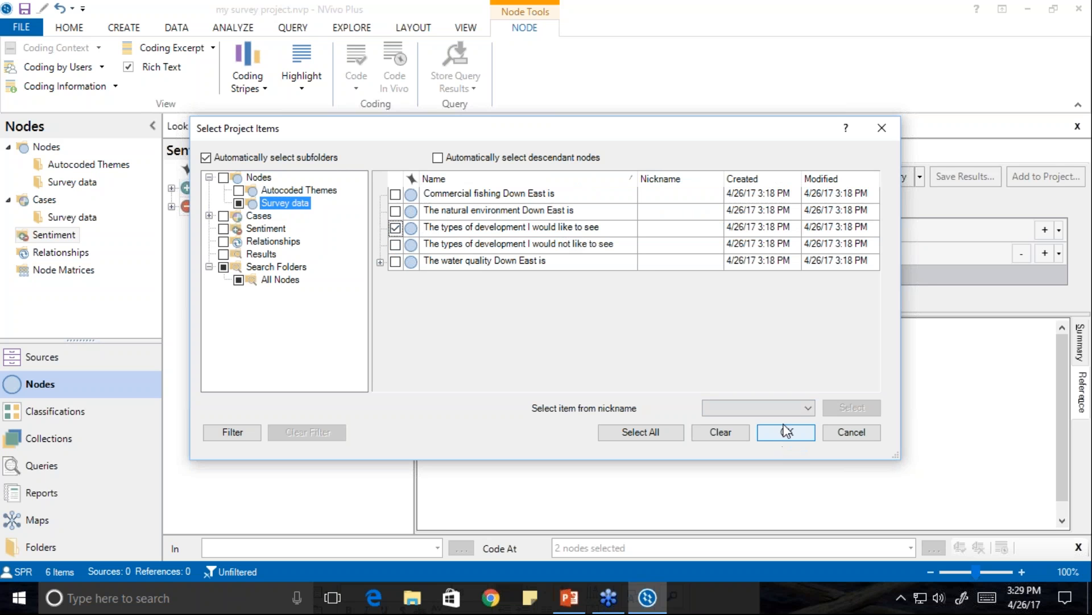
left_click(958, 319)
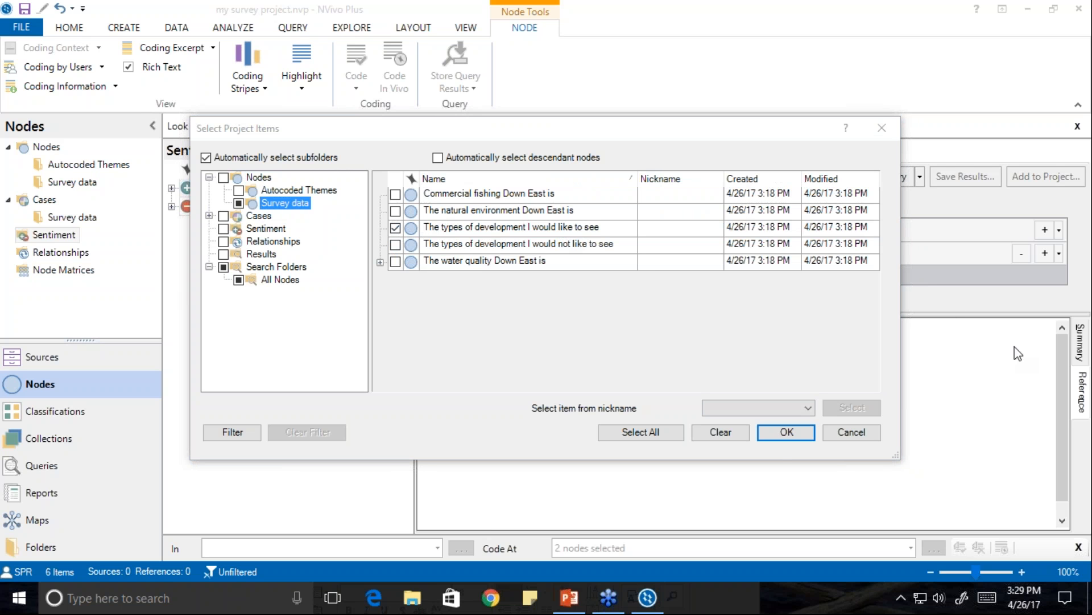
left_click(809, 433)
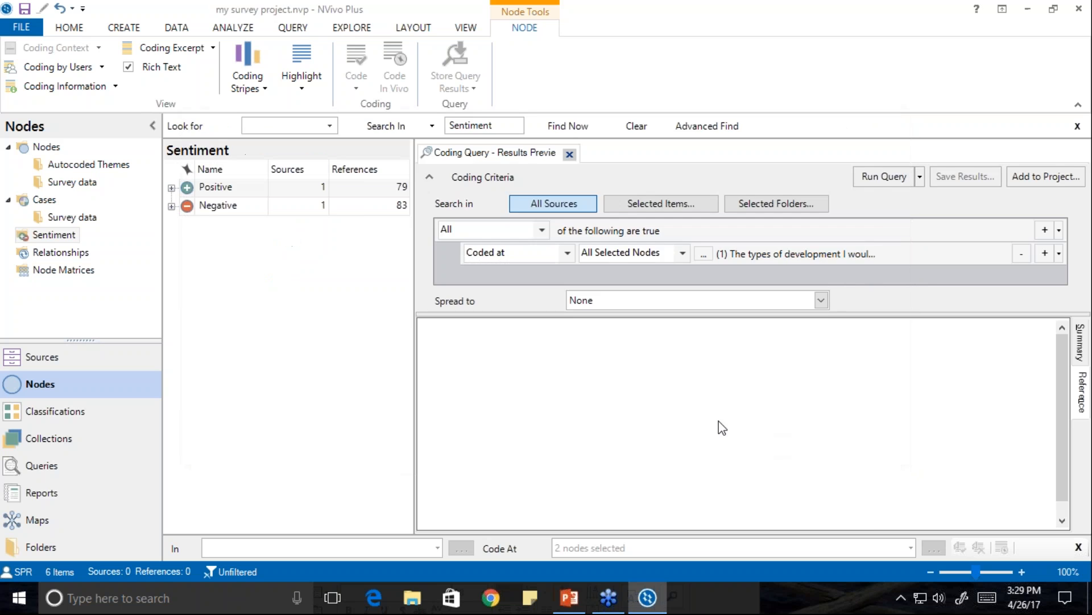
Step: Add a second query criterion for content coded at any case where the Survey Respondent attribute is Pace of development
left_click(1045, 254)
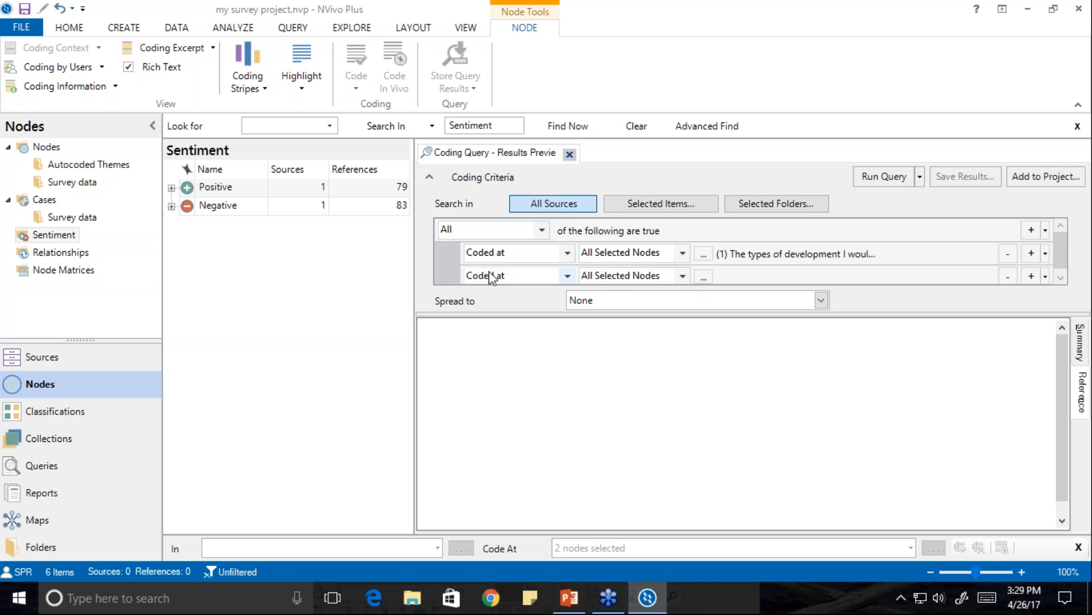
left_click(682, 277)
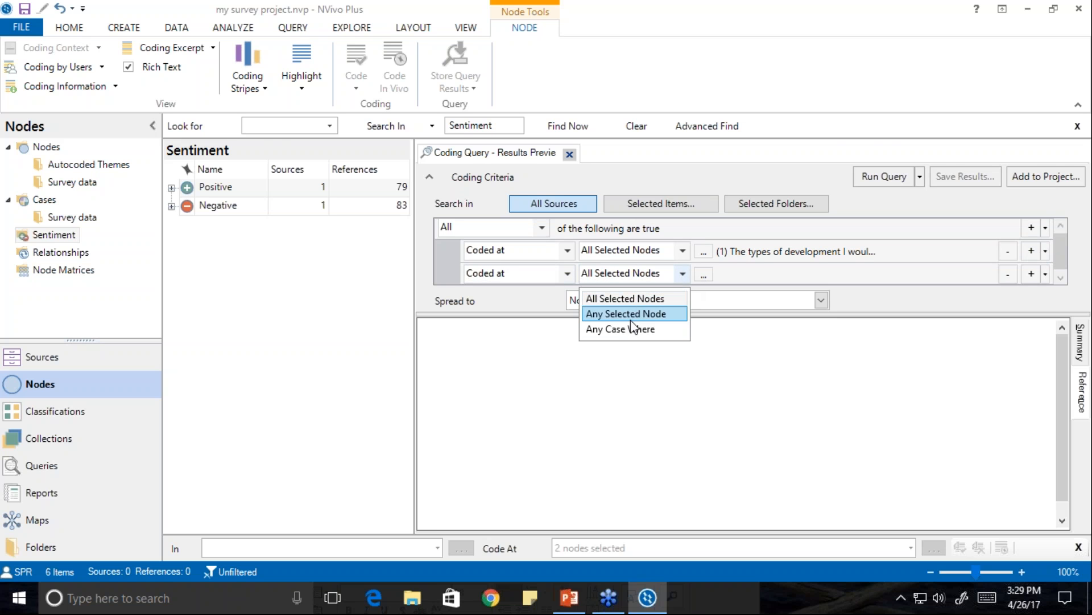
left_click(637, 327)
left_click(704, 275)
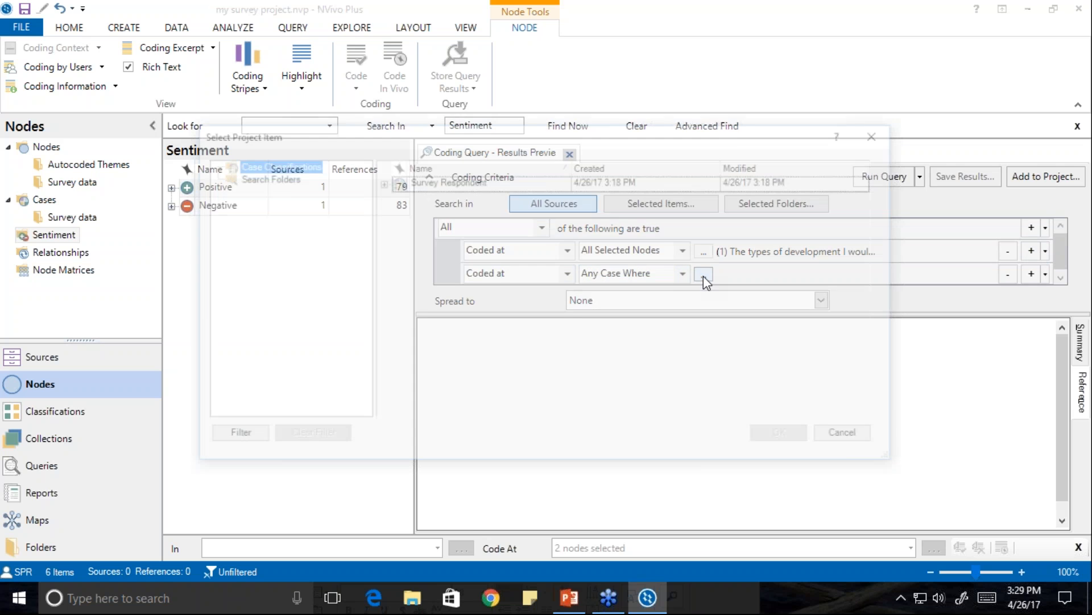
left_click(380, 182)
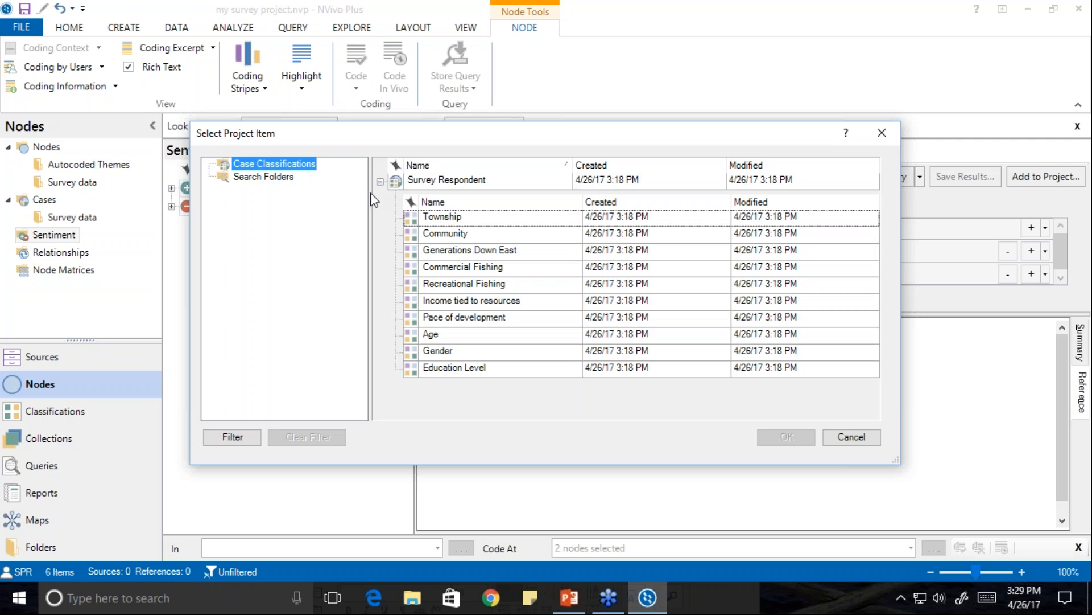
left_click(455, 317)
left_click(786, 437)
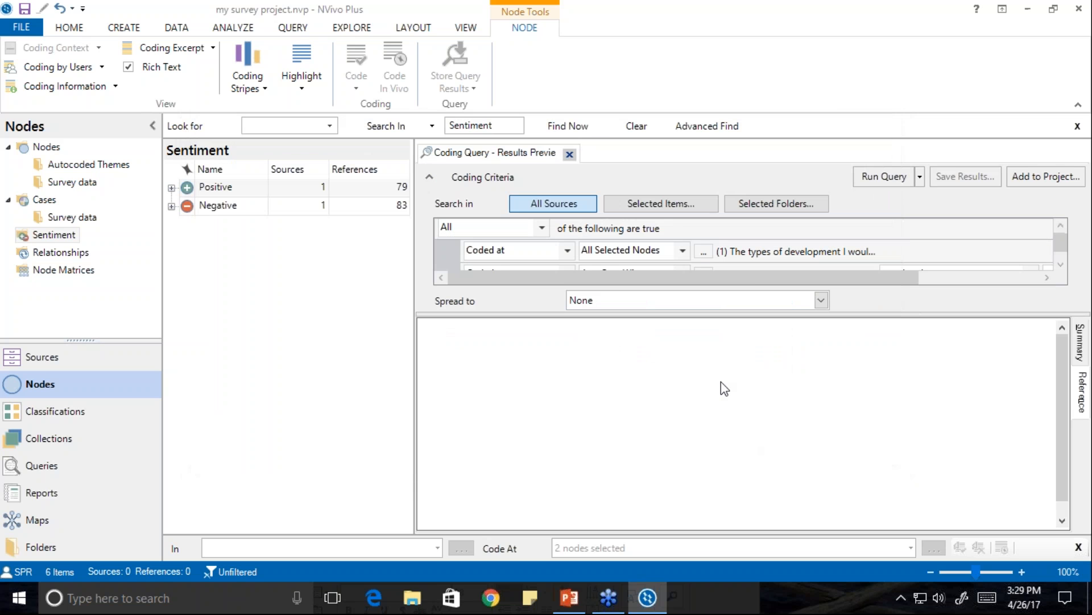
Step: Set the Pace of development criterion to equals value "too fast" and run the coding query
left_click(1060, 265)
left_click(1060, 266)
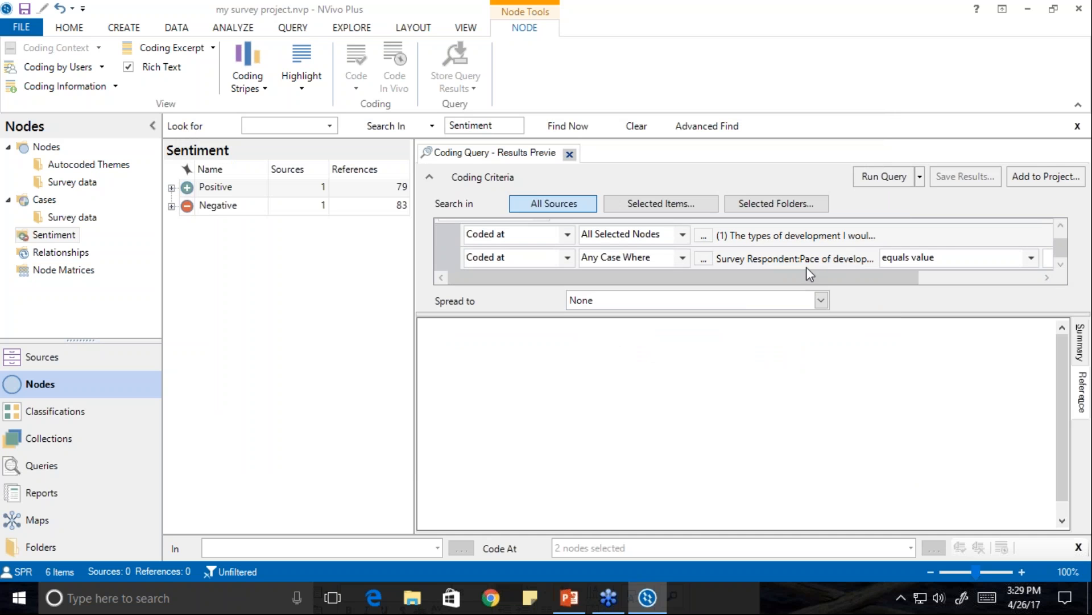
left_click_drag(912, 283, 979, 273)
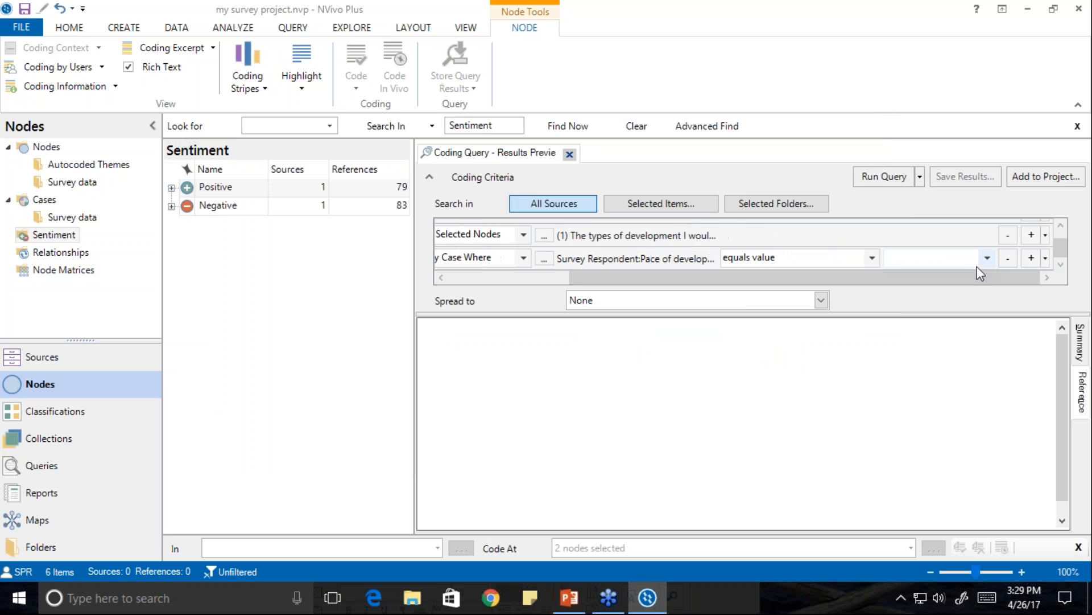
left_click(872, 259)
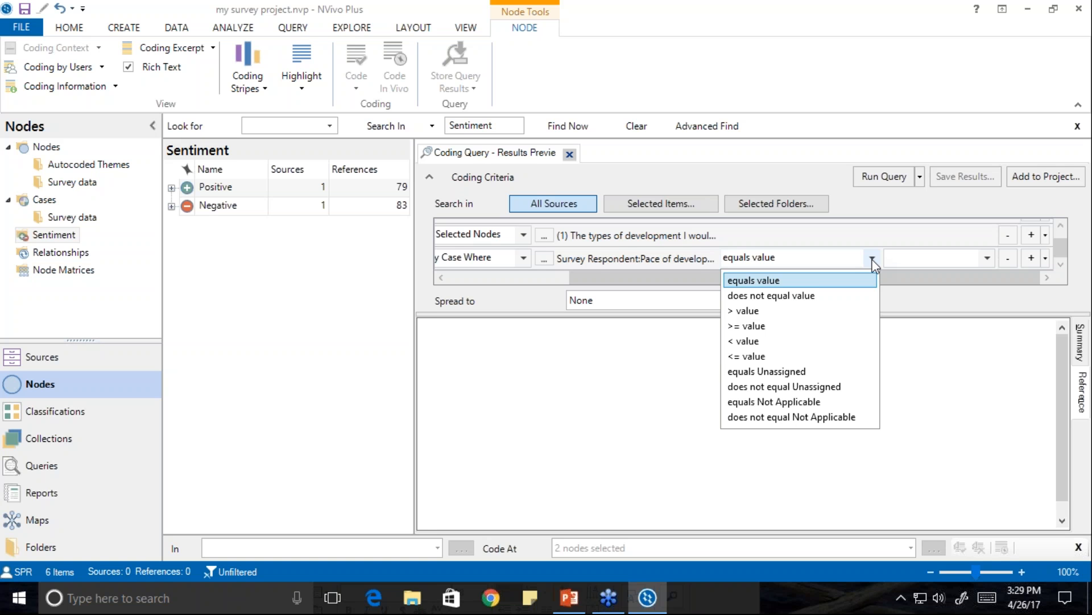
left_click(872, 258)
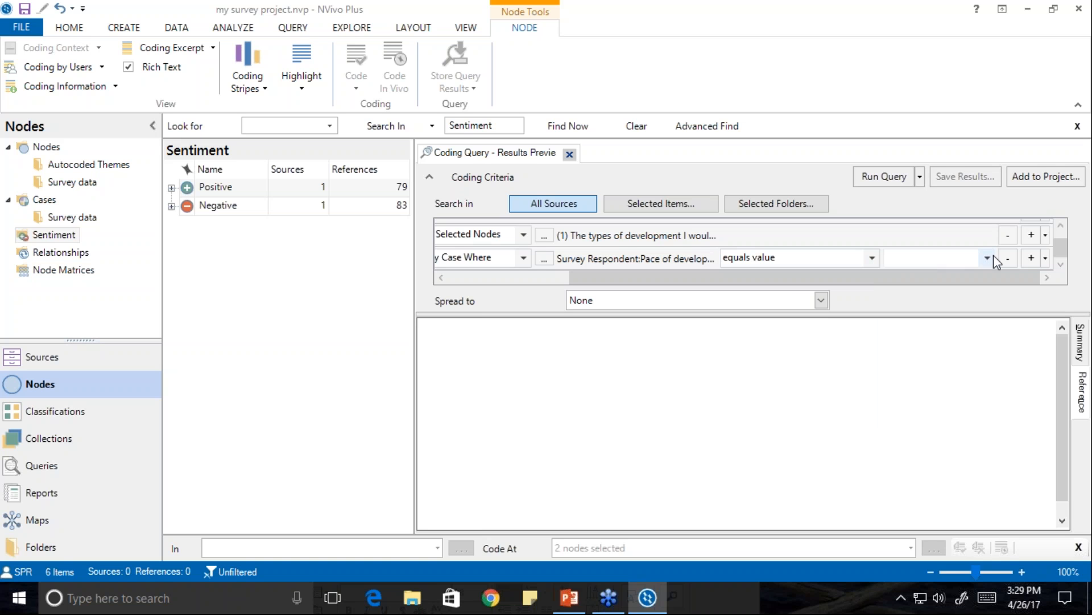
left_click(987, 258)
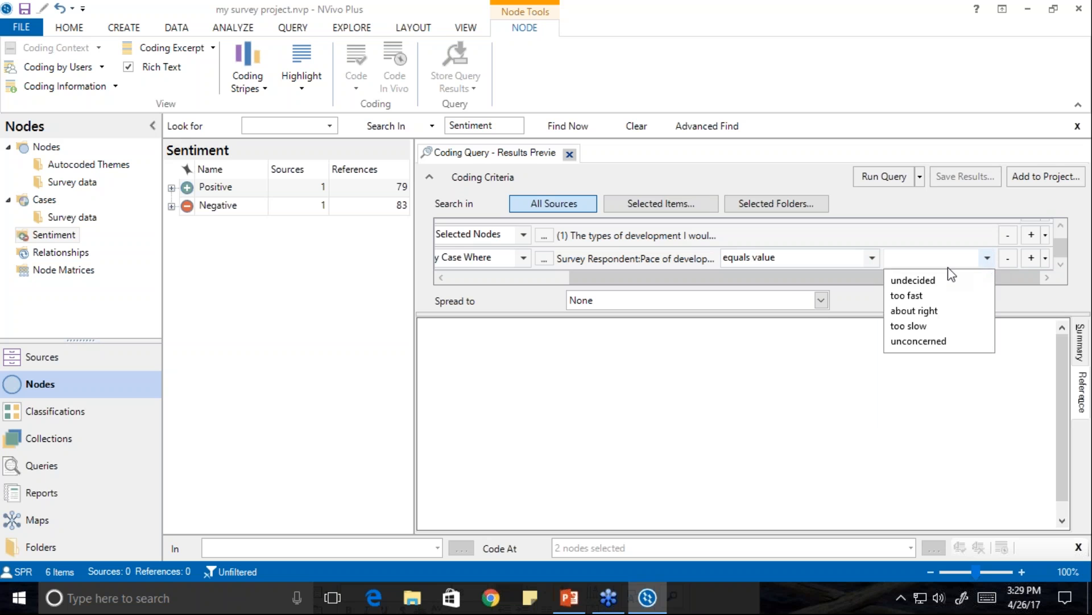
left_click(917, 296)
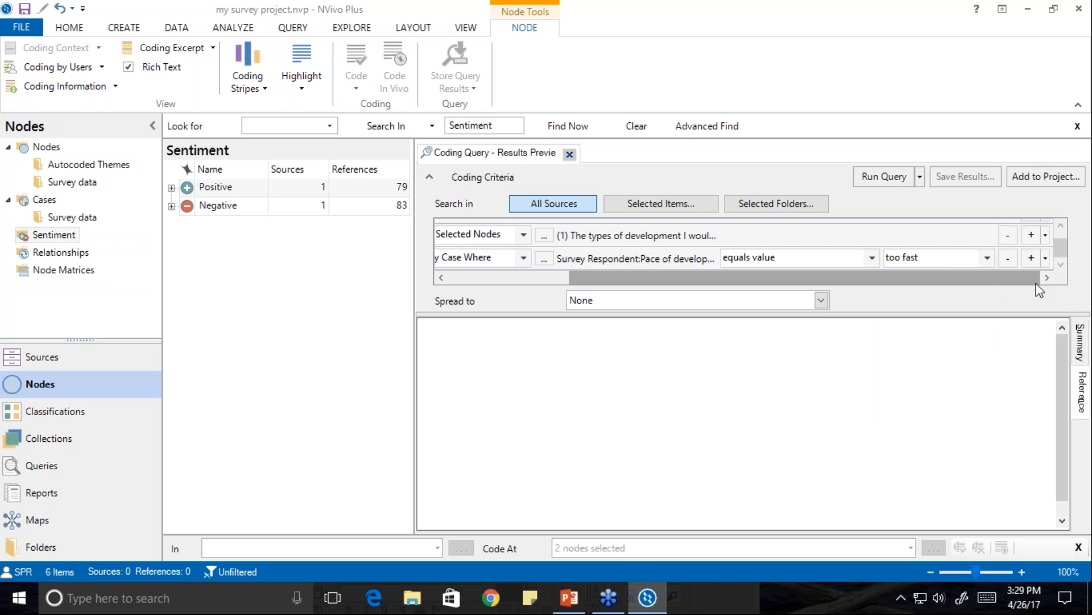
left_click(876, 170)
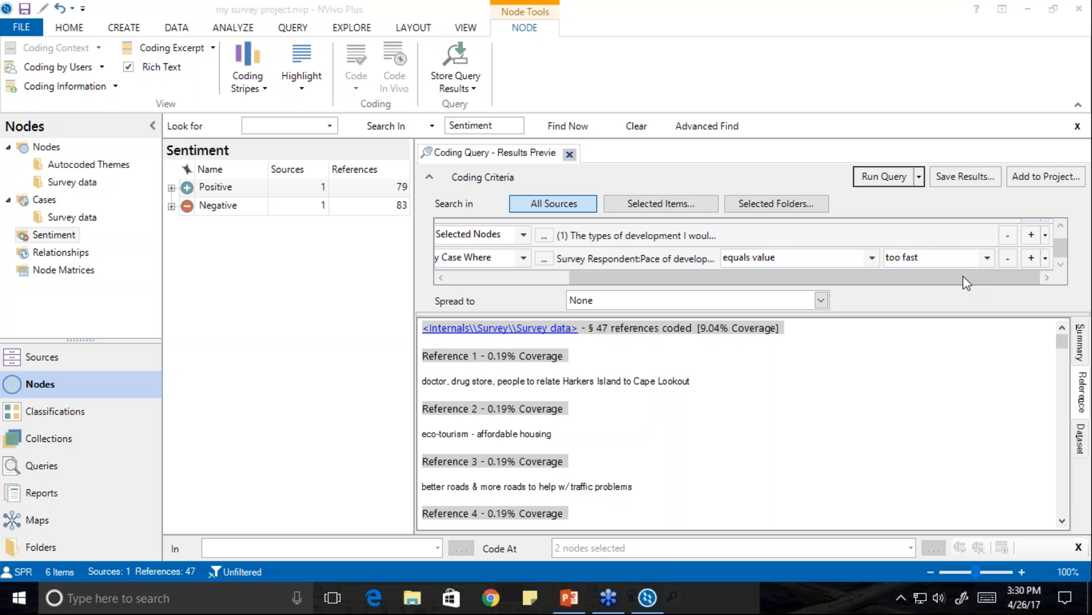
Step: Enlarge the query results to 120%, read through the coded references on desired development types, and close the query without saving it
left_click(1023, 572)
left_click(1022, 572)
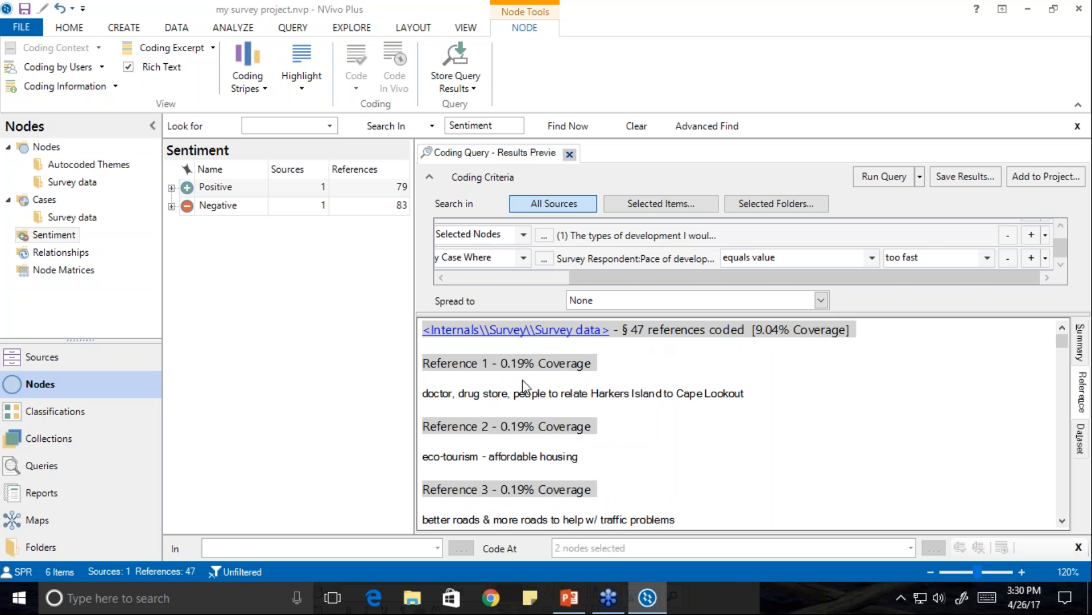
scroll(532, 418, "down", 3)
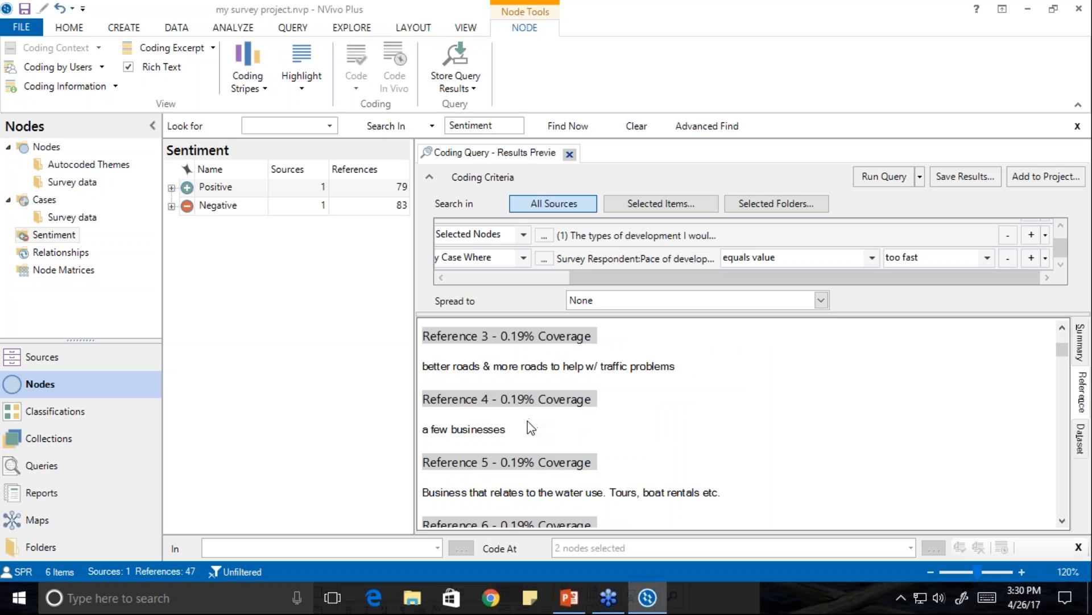
scroll(530, 428, "down", 3)
scroll(524, 421, "down", 3)
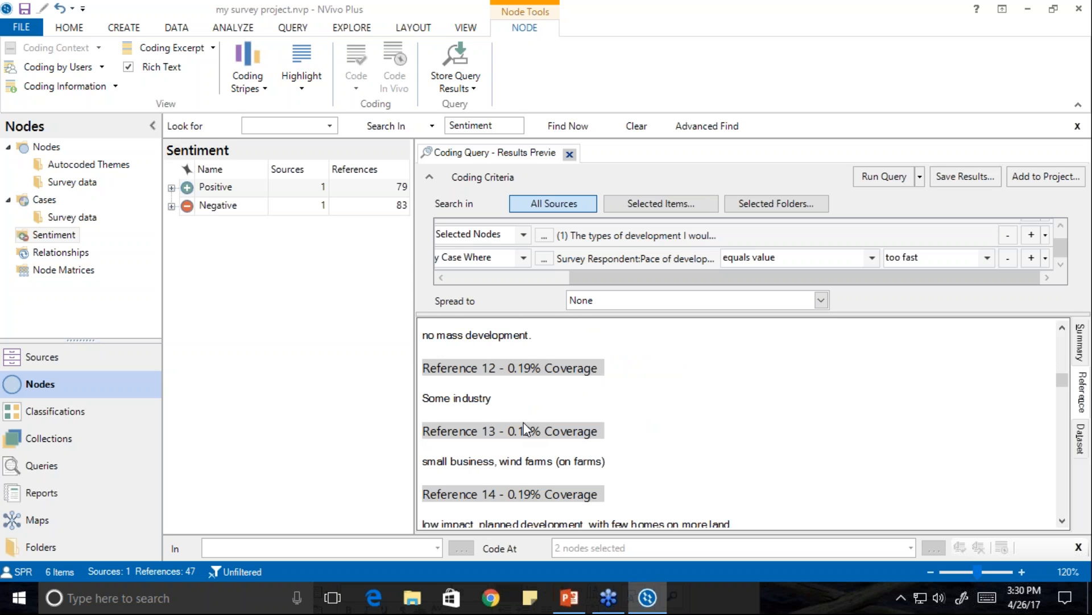
scroll(524, 428, "down", 2)
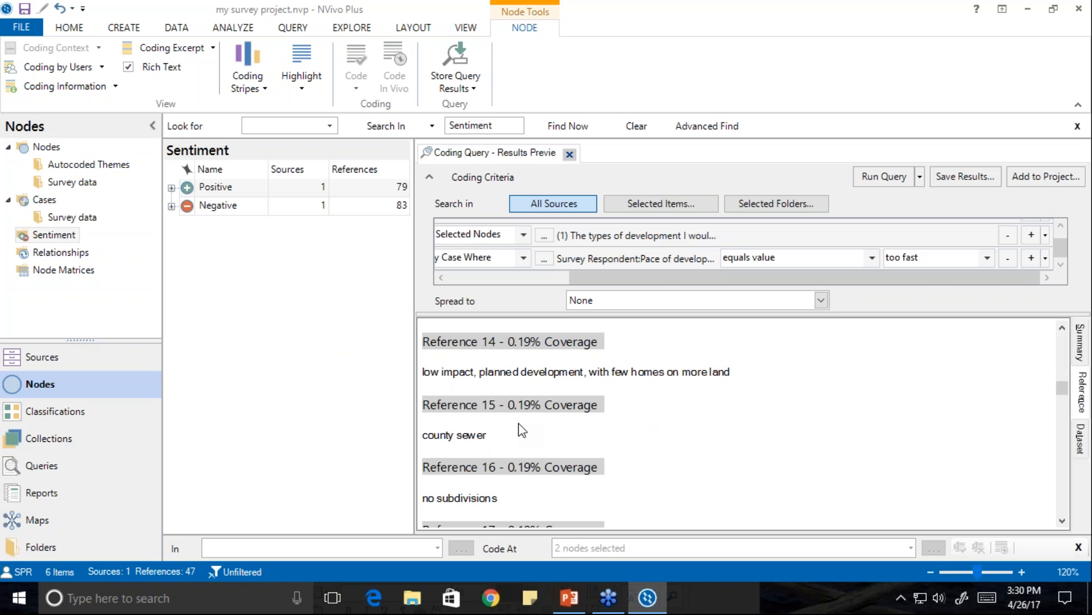
scroll(519, 423, "down", 4)
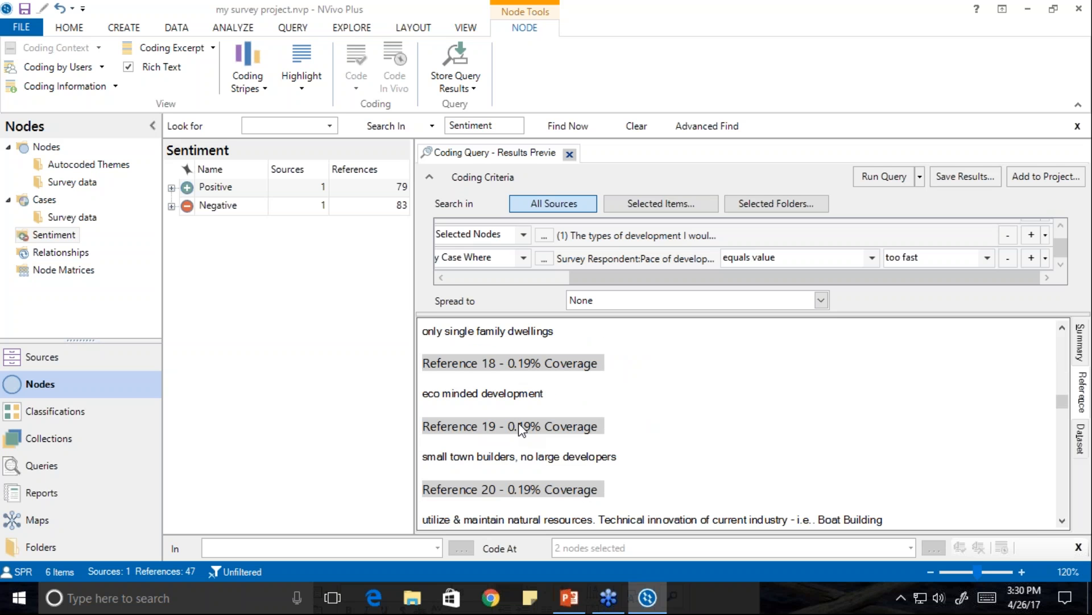
scroll(524, 428, "down", 5)
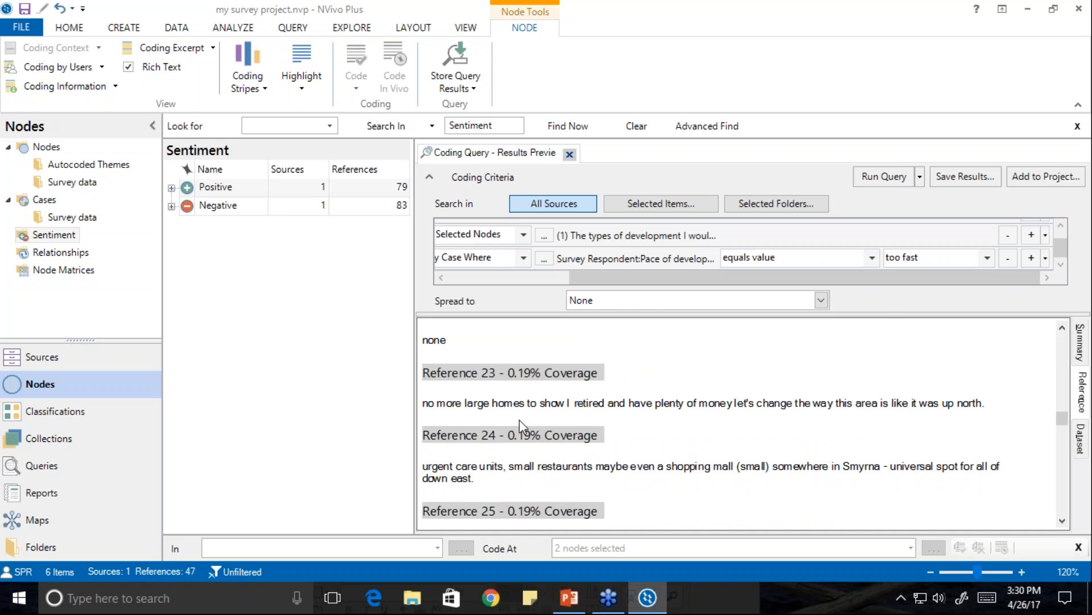
scroll(520, 425, "down", 4)
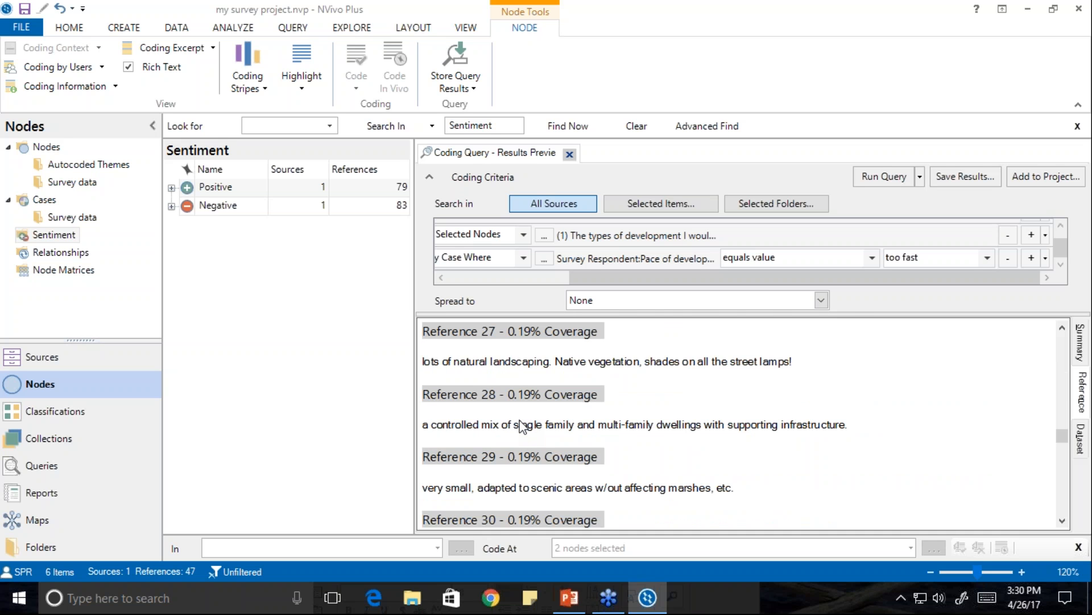
scroll(521, 426, "down", 8)
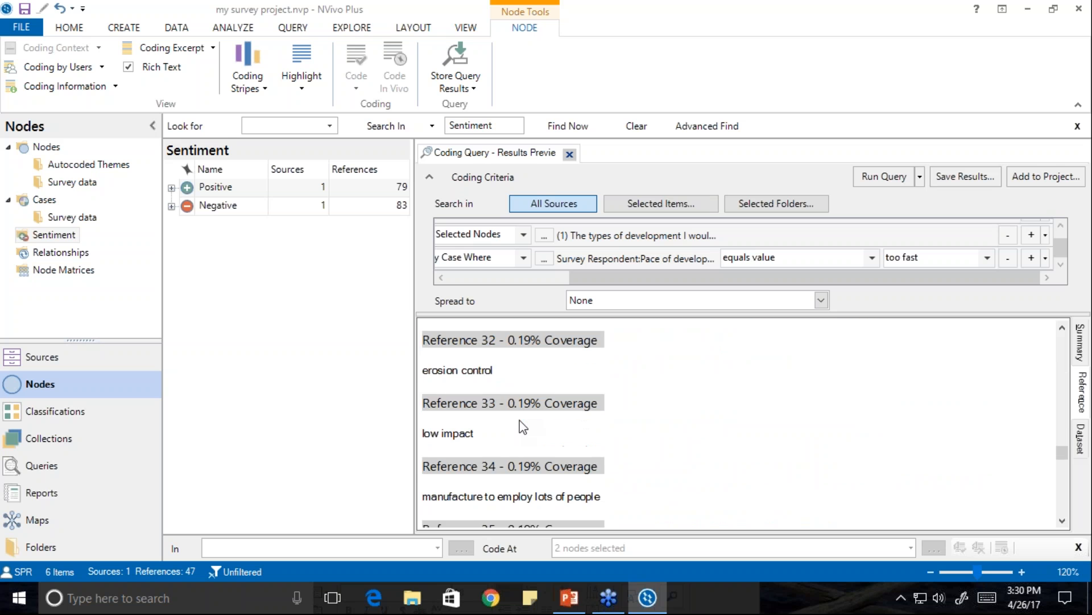
scroll(522, 426, "down", 1)
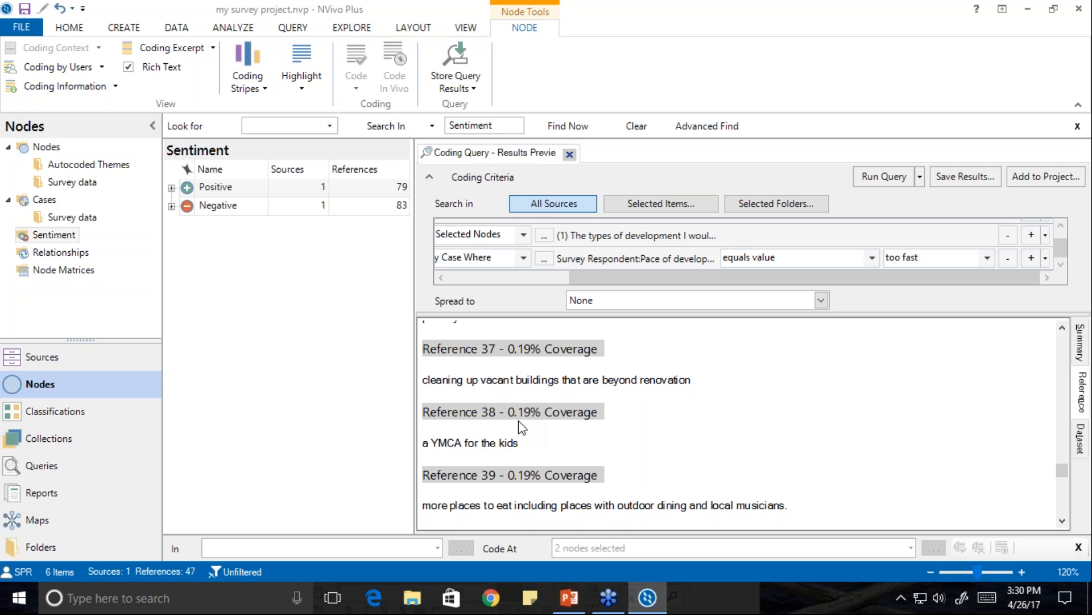
scroll(555, 436, "down", 3)
scroll(555, 435, "up", 1)
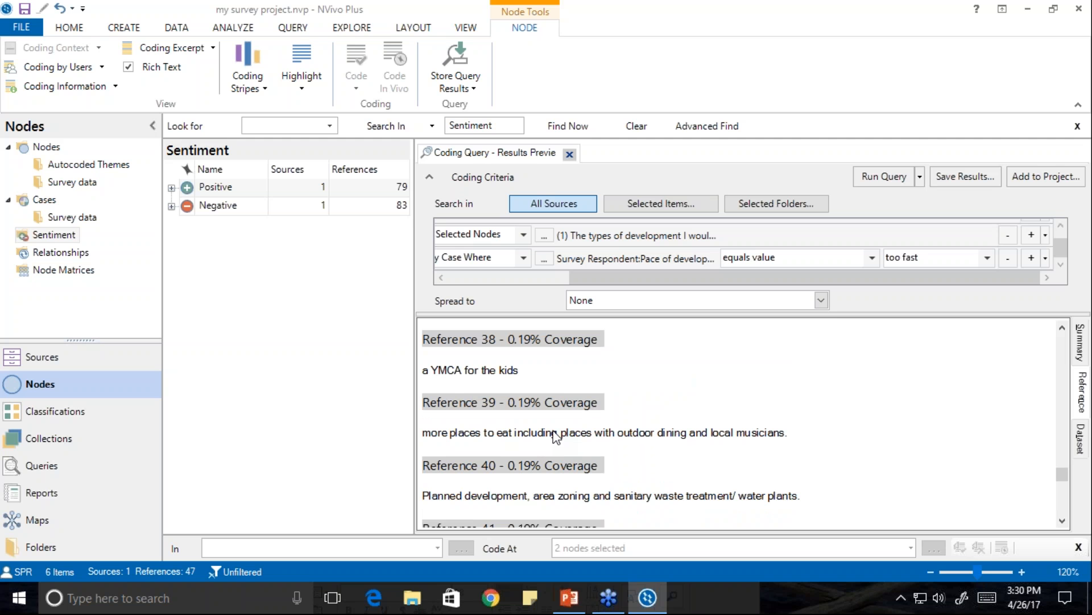
left_click(570, 155)
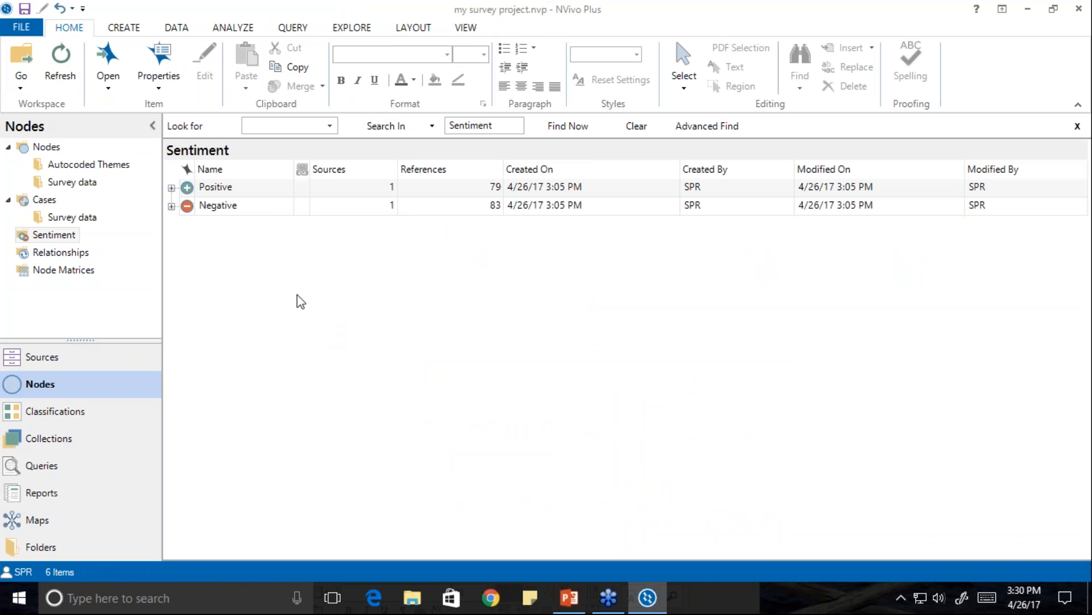
Step: Create a Matrix Coding query with the autocoded themes boat, buildings, commercial, condos and developments as its rows
left_click(293, 28)
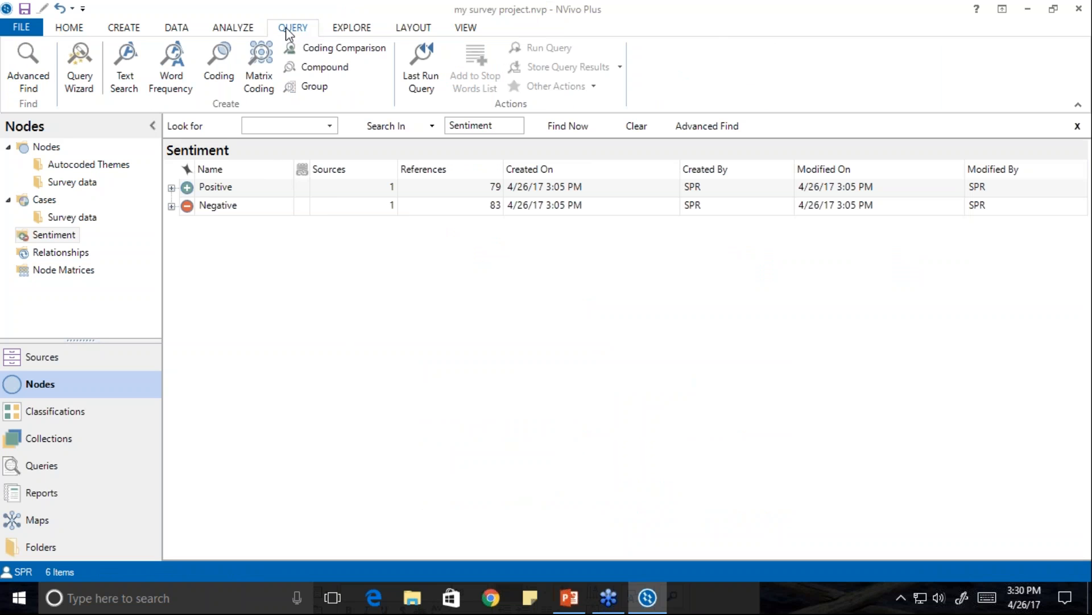
left_click(257, 53)
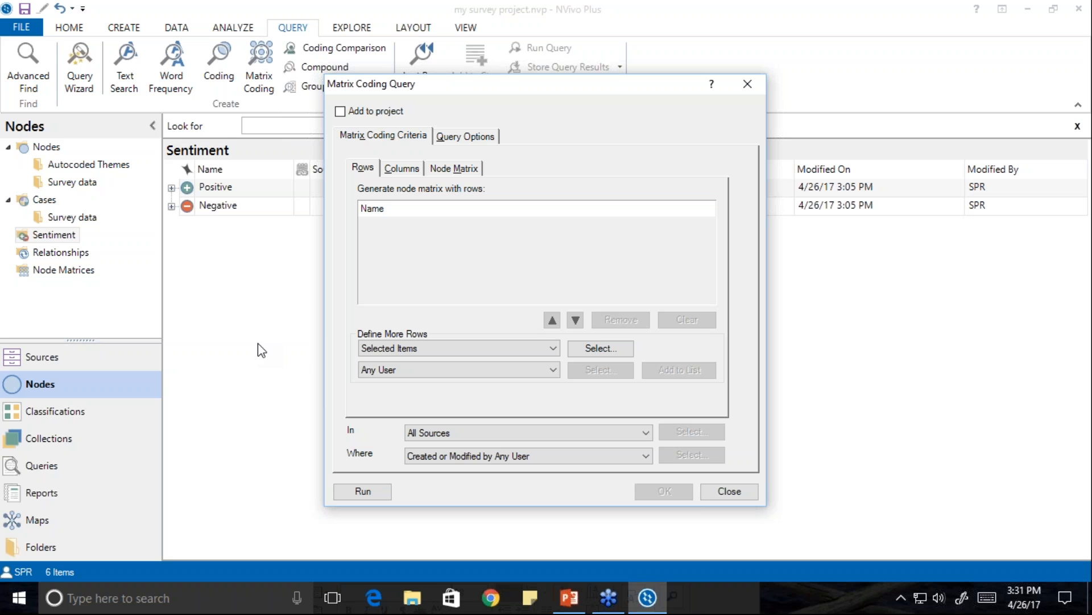
left_click(365, 169)
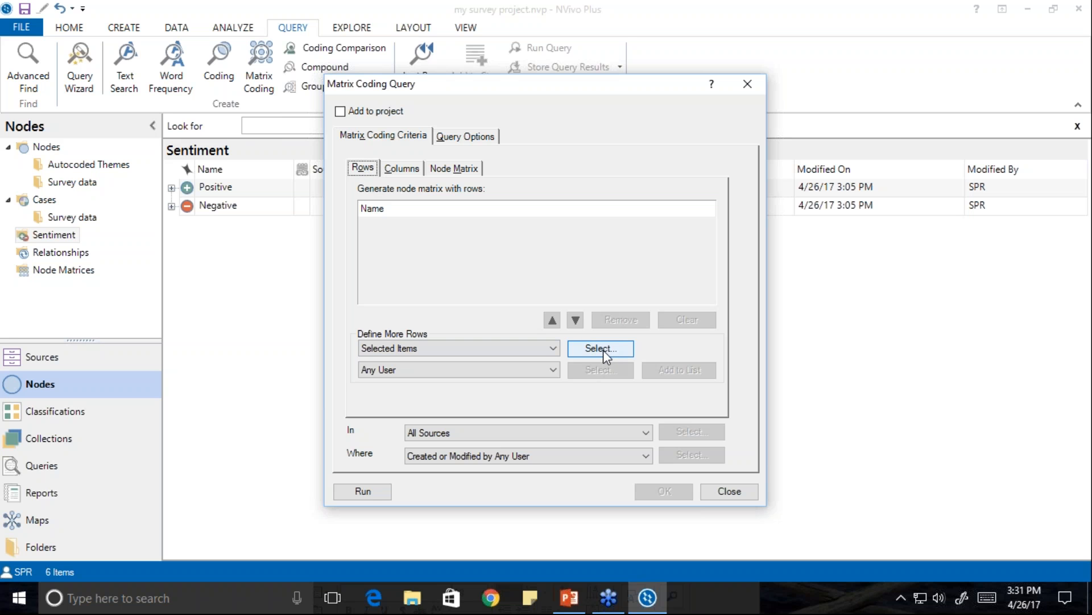
left_click(603, 349)
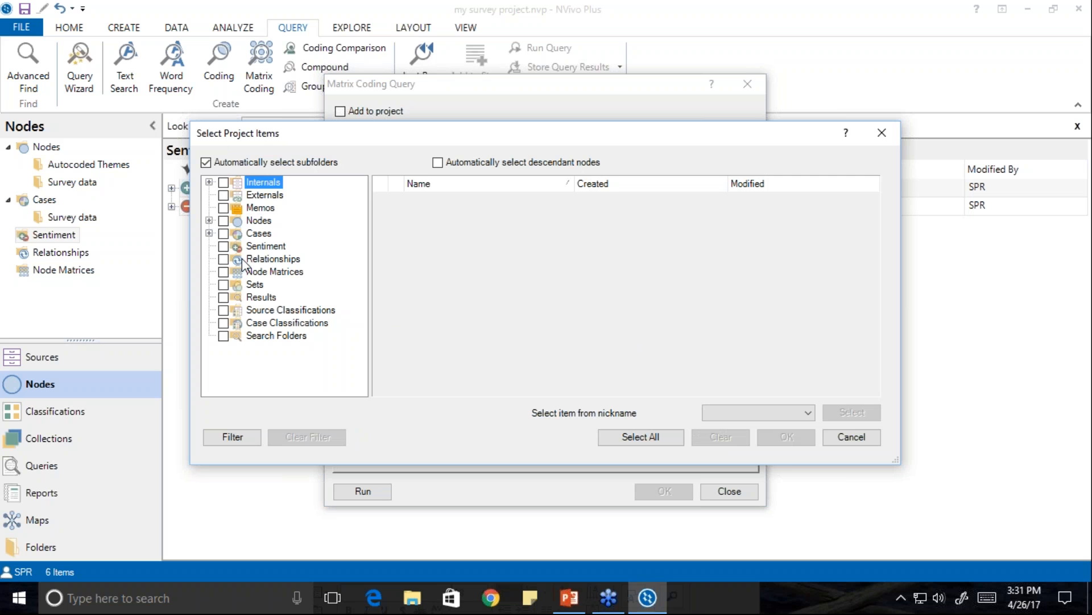
left_click(244, 222)
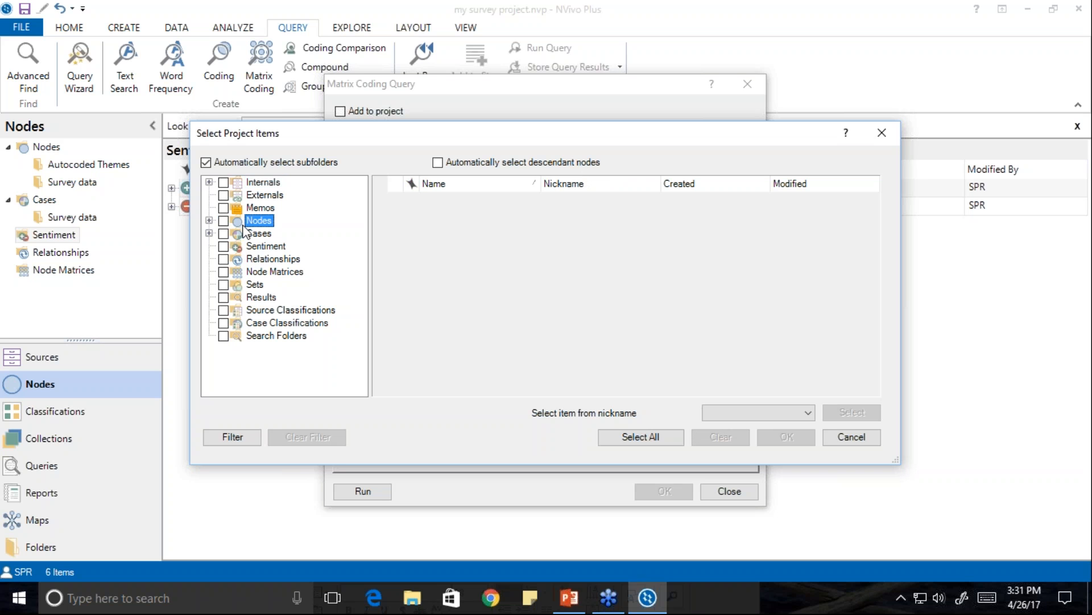
left_click(208, 220)
left_click(282, 234)
left_click(396, 199)
left_click(395, 216)
left_click(395, 232)
left_click(395, 249)
left_click(396, 266)
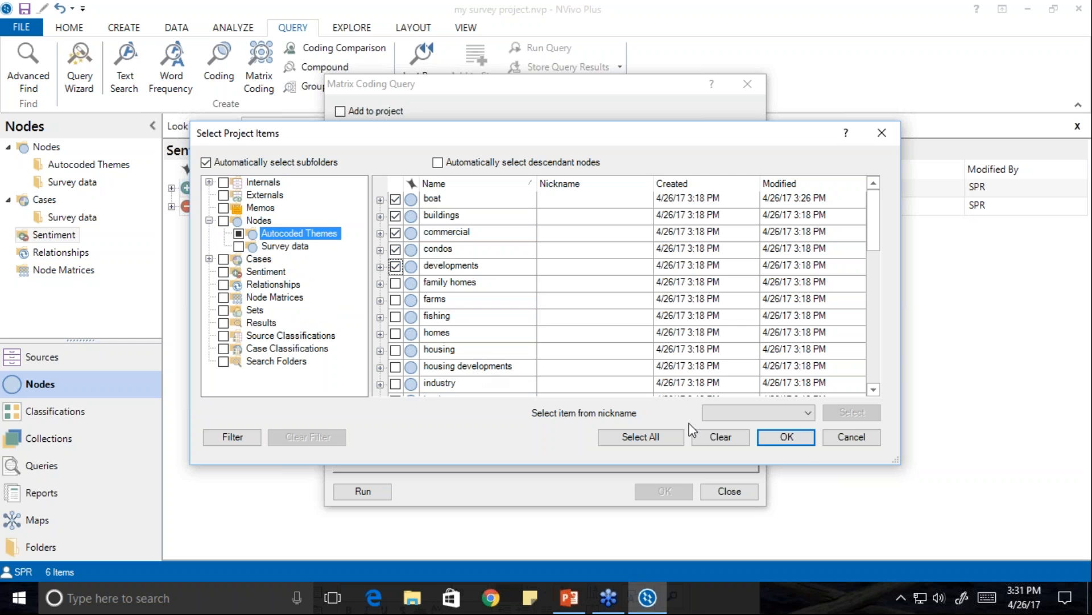
left_click(788, 437)
left_click(671, 371)
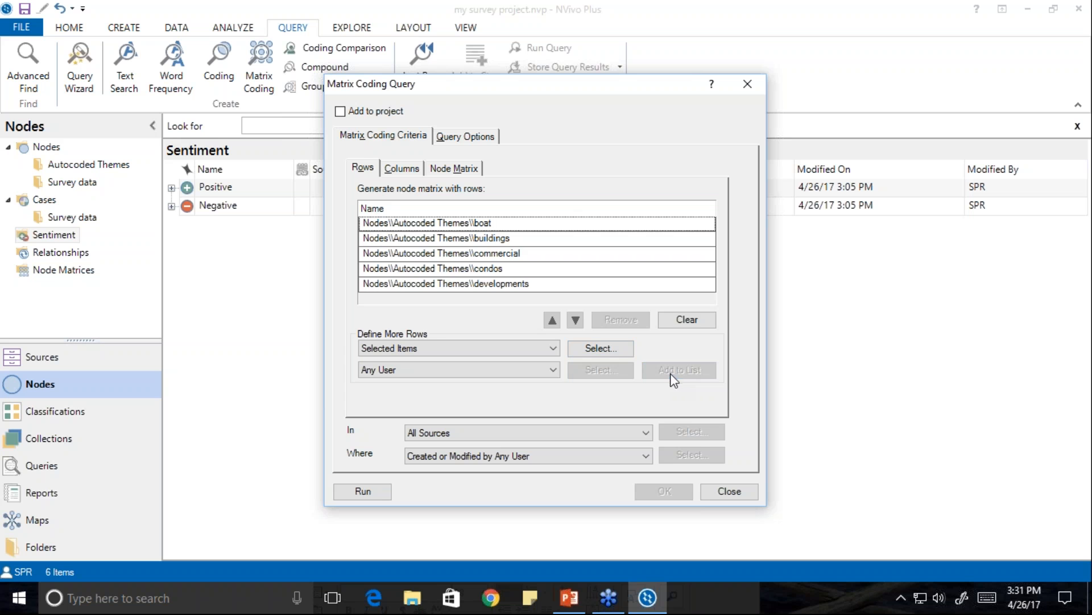
Step: Add the sentiment nodes Very positive, Moderately positive, Moderately negative and Very negative as matrix columns and run the query
left_click(407, 168)
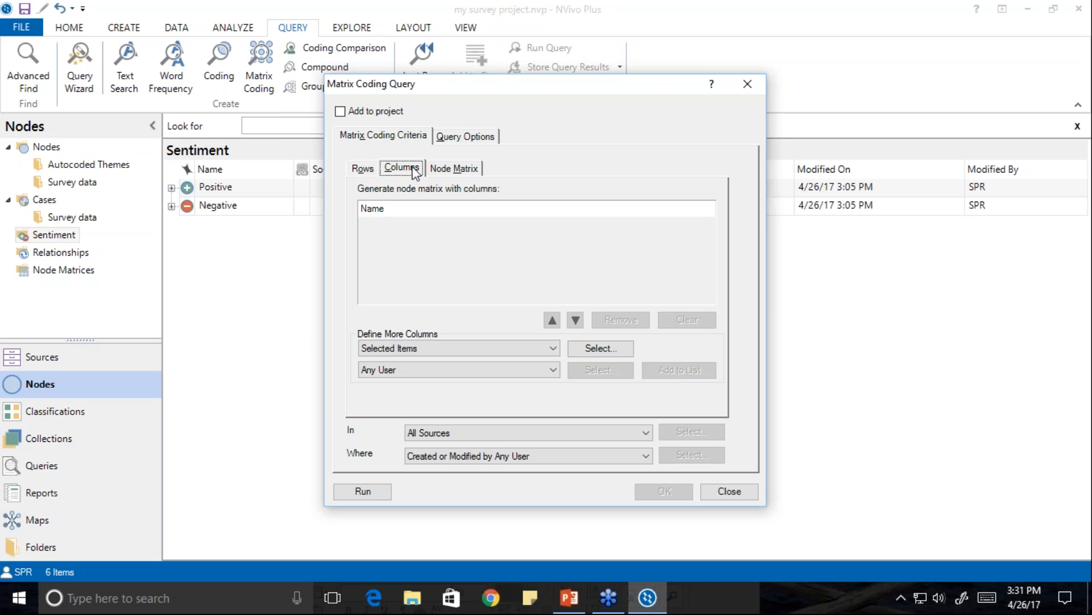
left_click(597, 350)
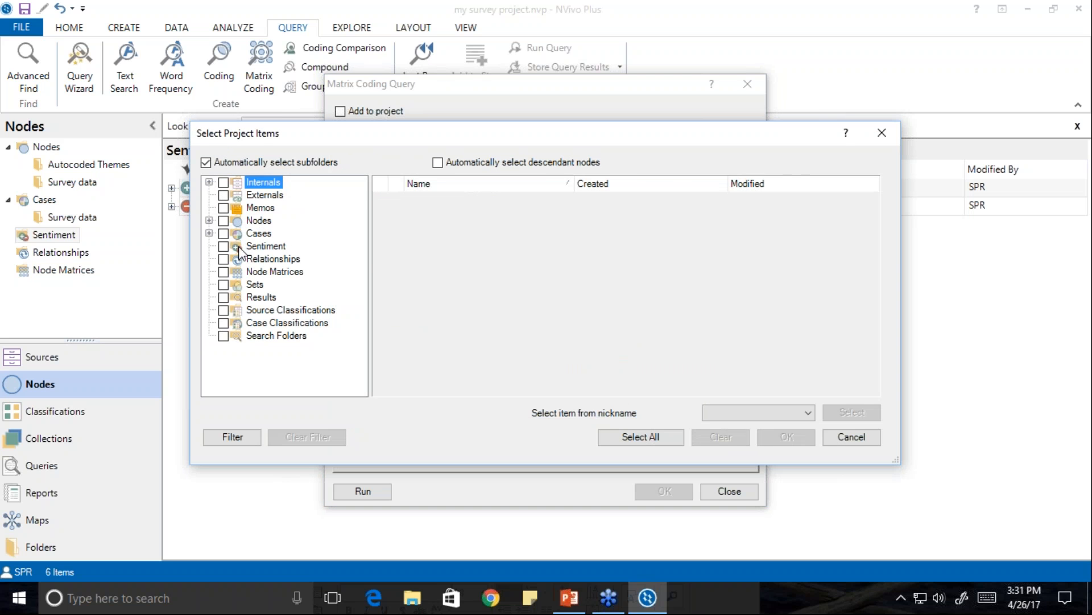
left_click(246, 247)
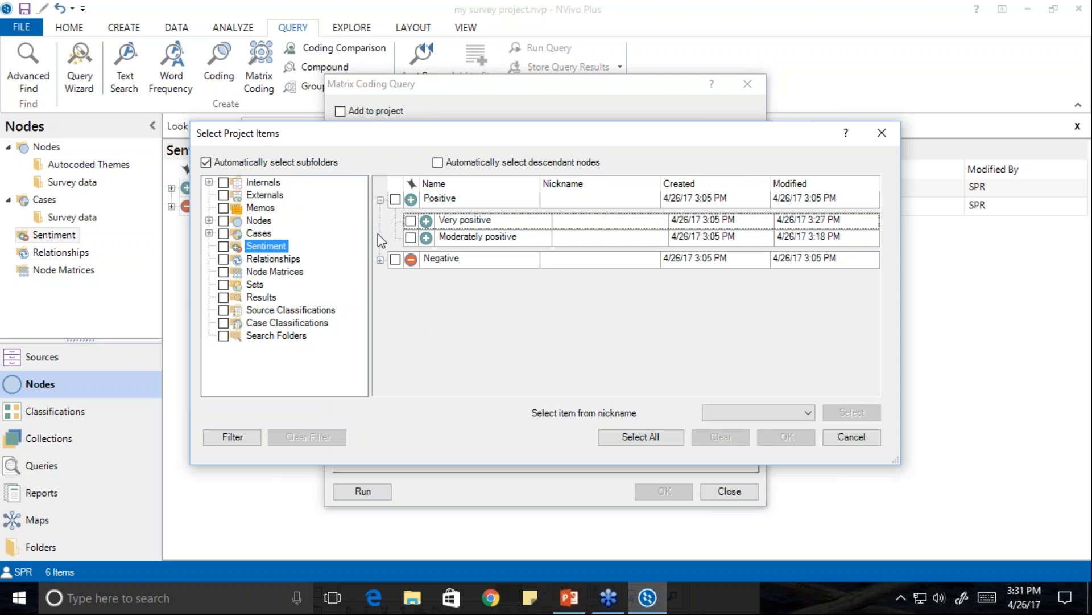
left_click(380, 260)
left_click(410, 221)
left_click(410, 238)
left_click(410, 280)
left_click(410, 297)
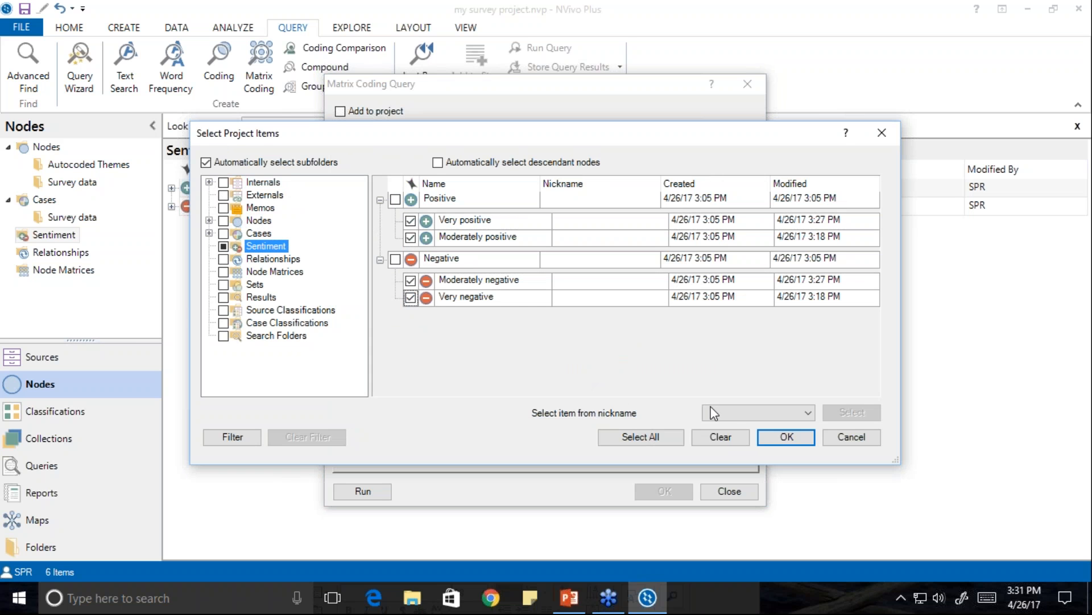
left_click(786, 437)
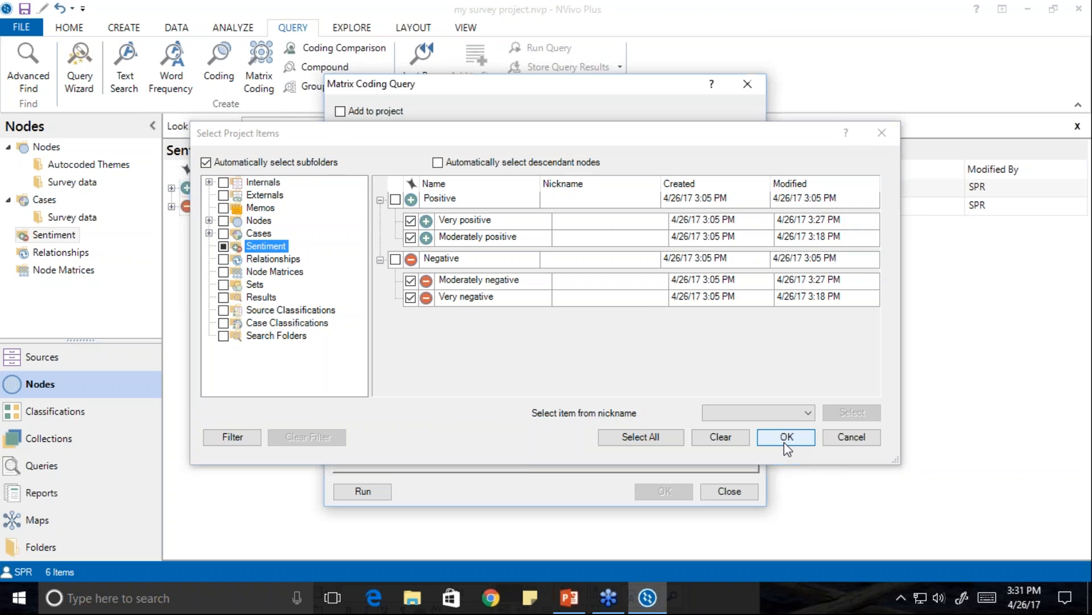
left_click(686, 370)
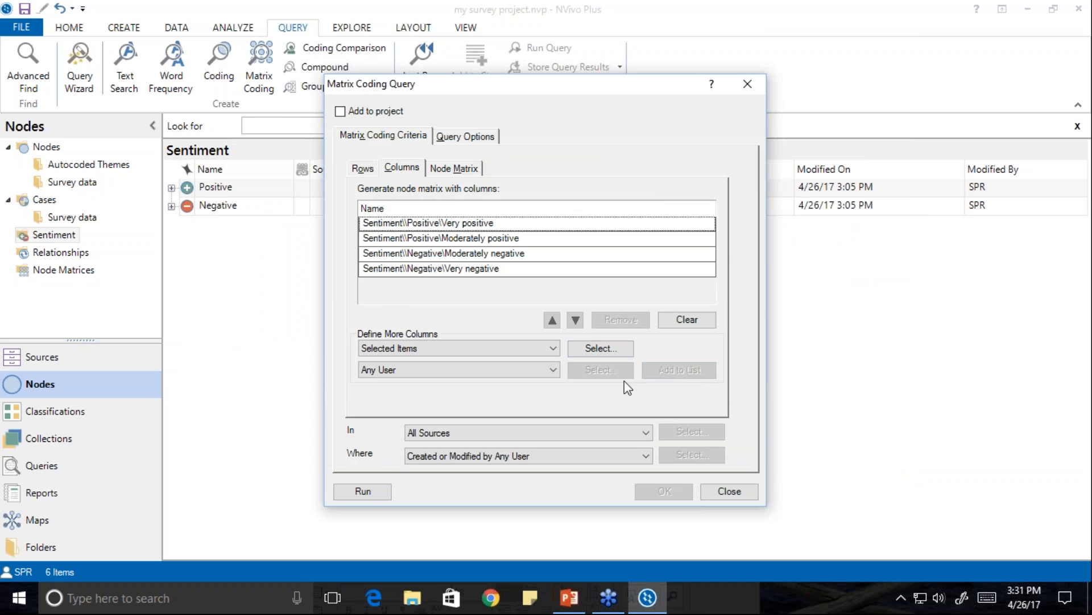
left_click(363, 492)
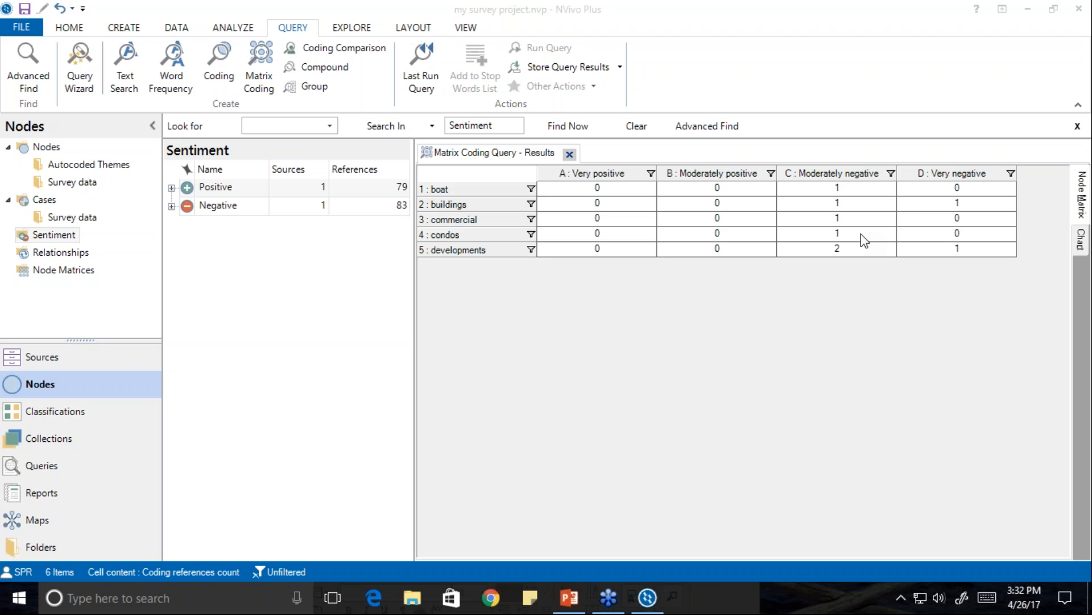
Step: Examine the references coded at developments and Moderately negative, and close the matrix query results
left_click(859, 249)
double_click(859, 248)
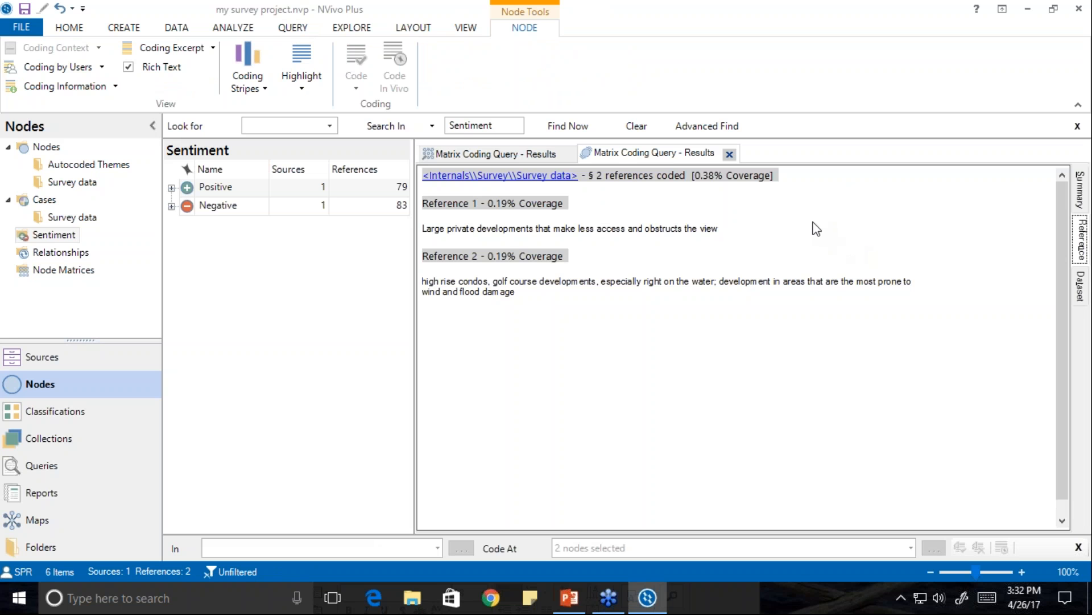
left_click(729, 154)
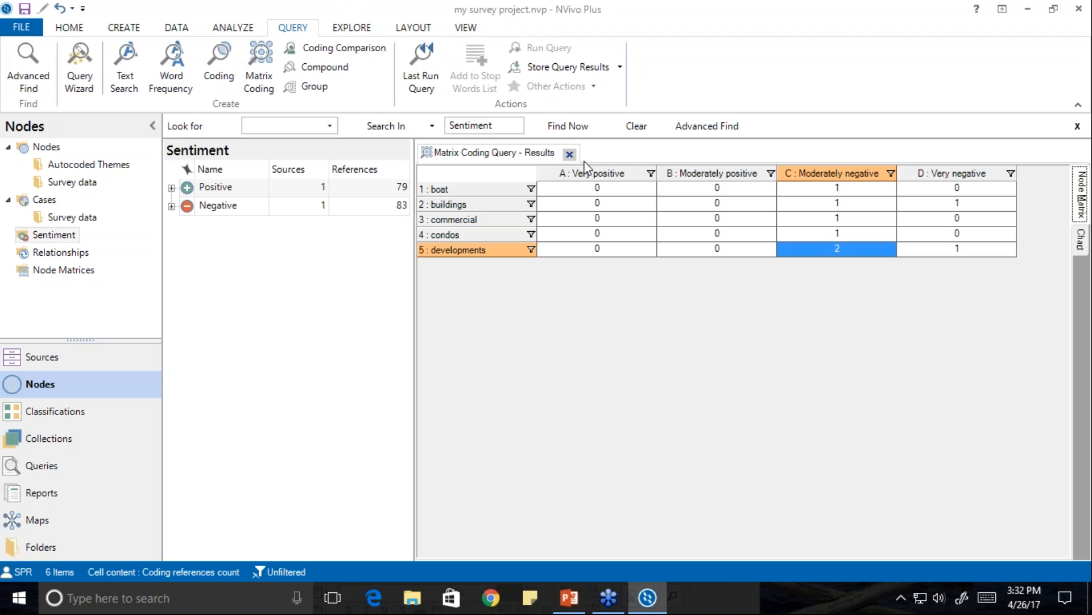
left_click(570, 154)
left_click(854, 294)
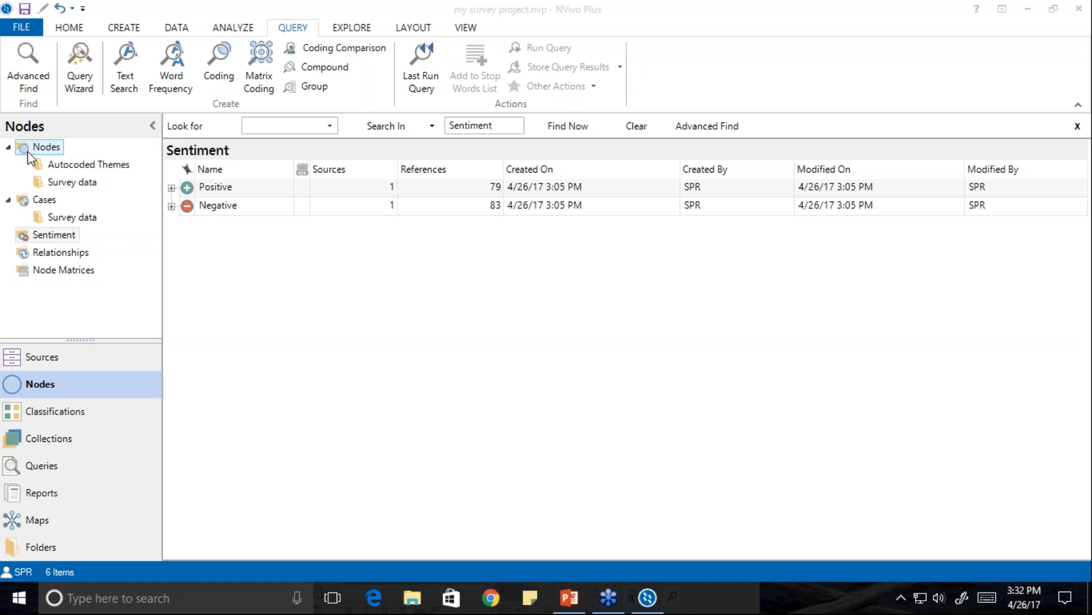
Step: Open the Survey data source, examine its Pace of development and open-ended response columns, and close it
left_click(77, 358)
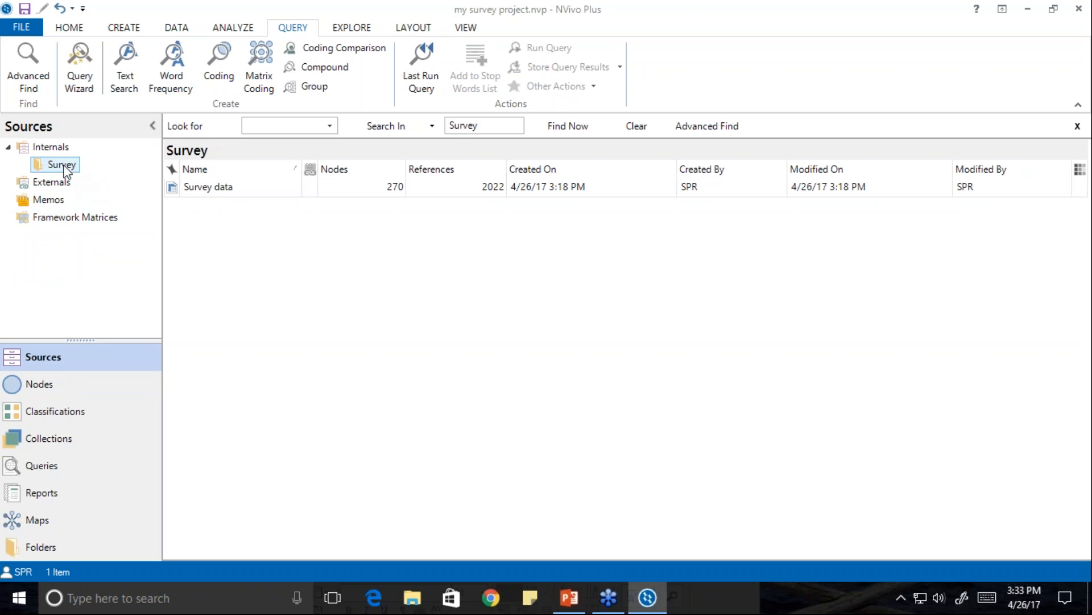
left_click(196, 189)
double_click(195, 189)
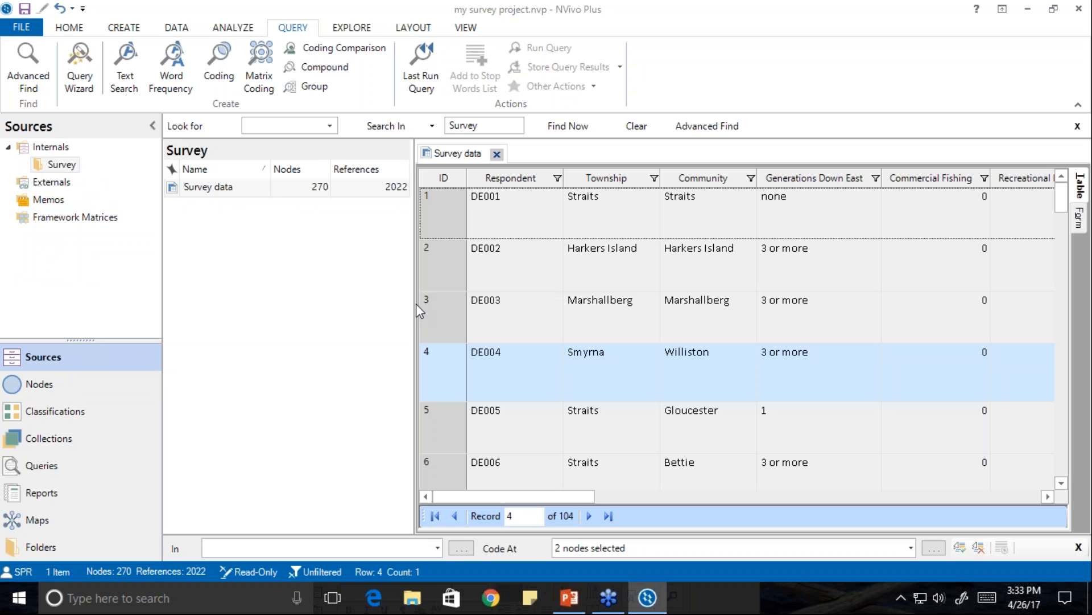
left_click_drag(415, 303, 288, 305)
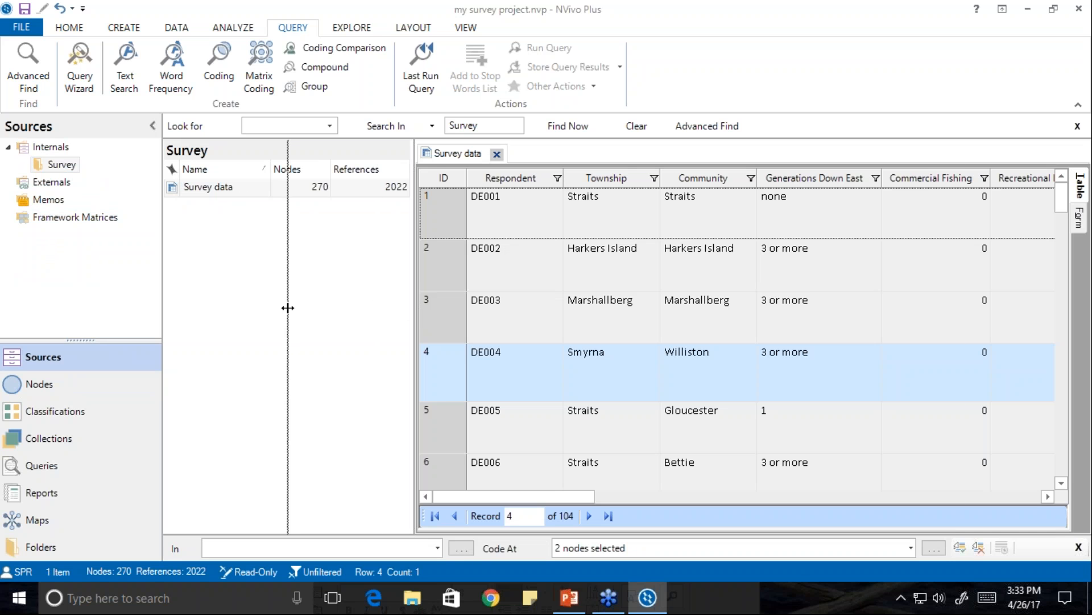
left_click_drag(449, 498, 757, 520)
left_click(468, 248)
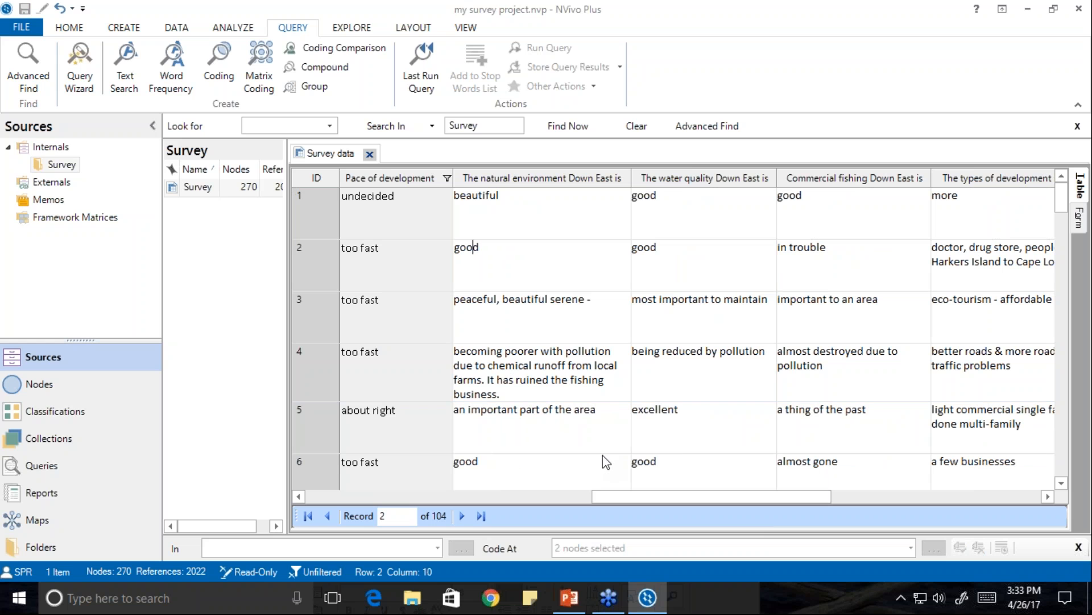
left_click(369, 155)
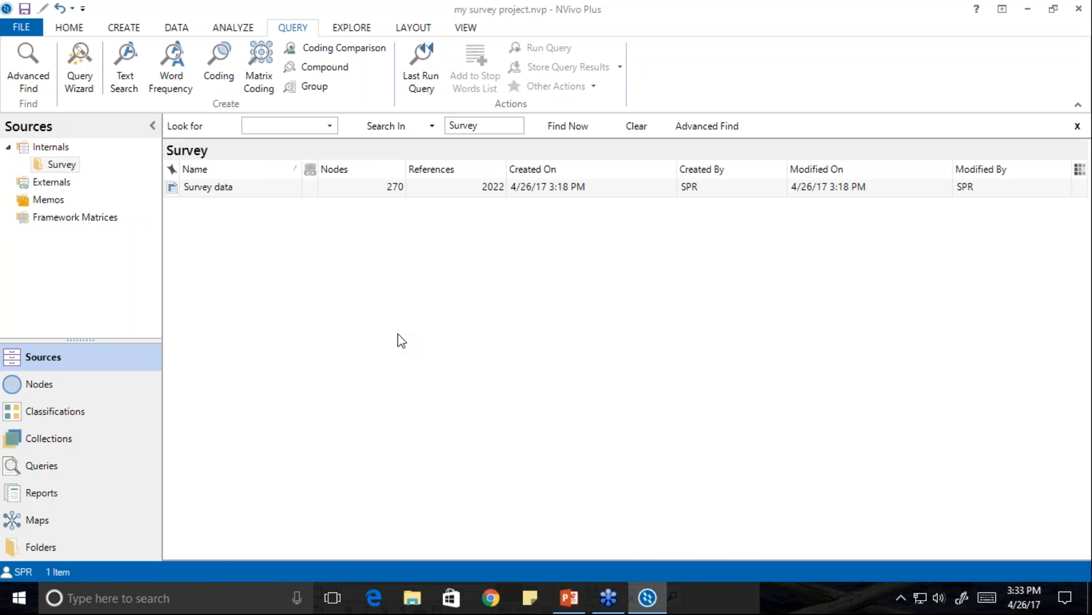
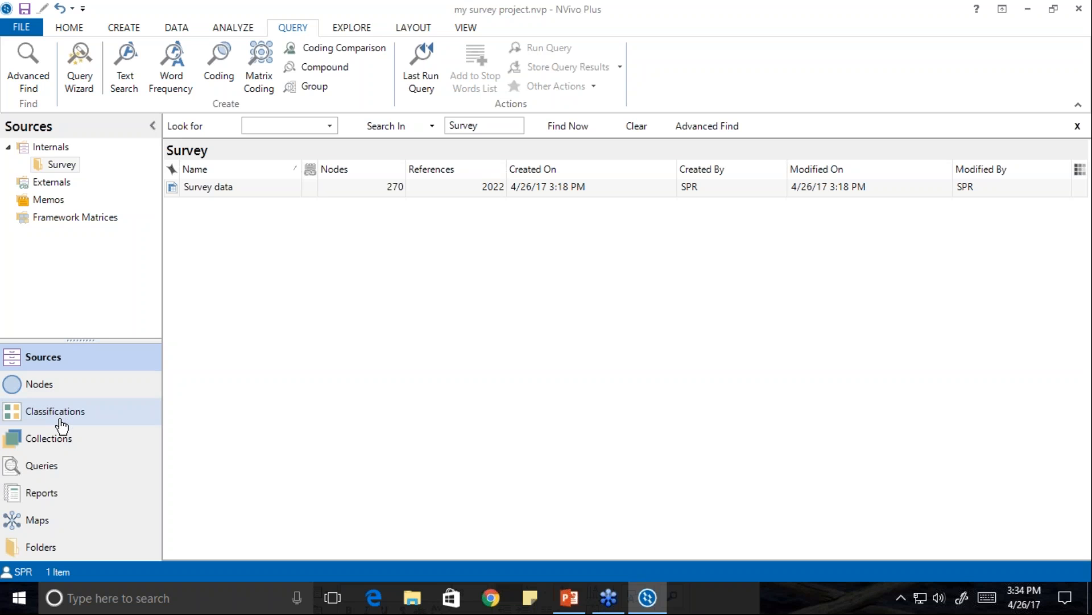
Step: Create a folder named "Follow-up Interviews" under Internals
right_click(34, 148)
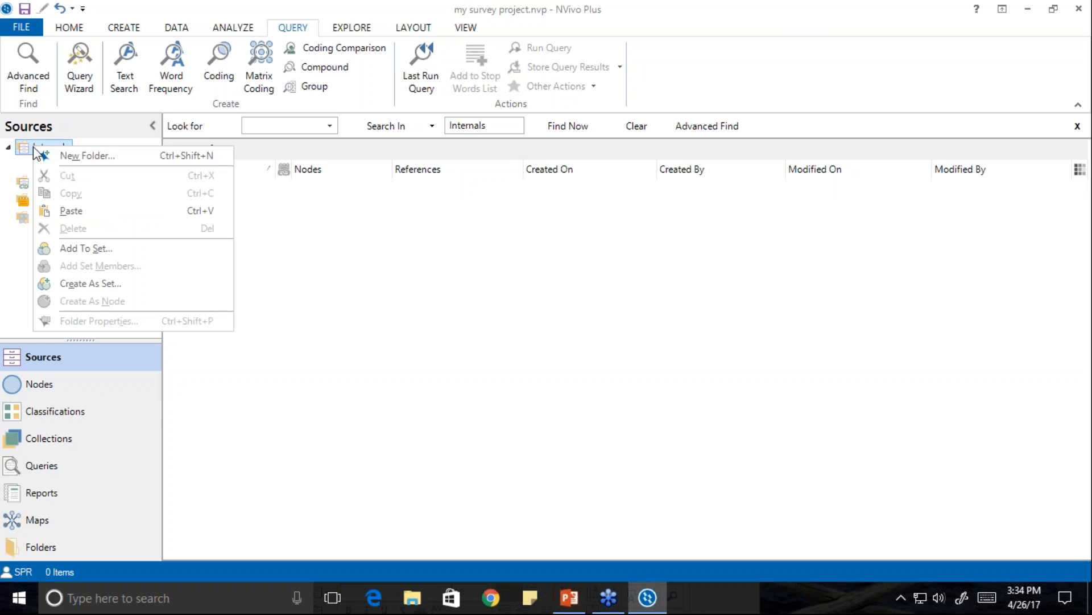
left_click(65, 155)
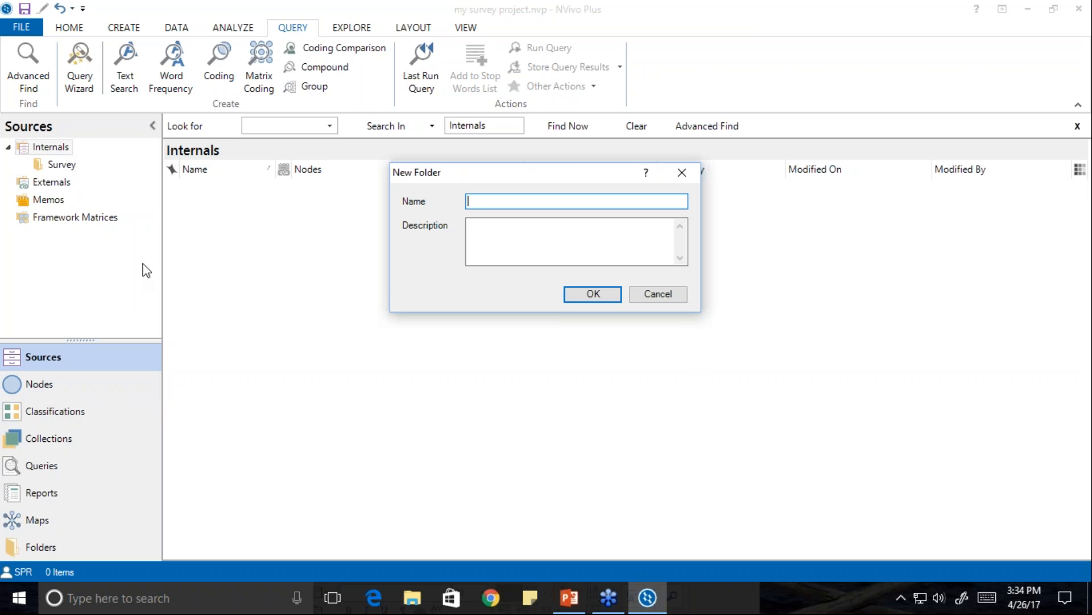
type("Follow-up Interviews")
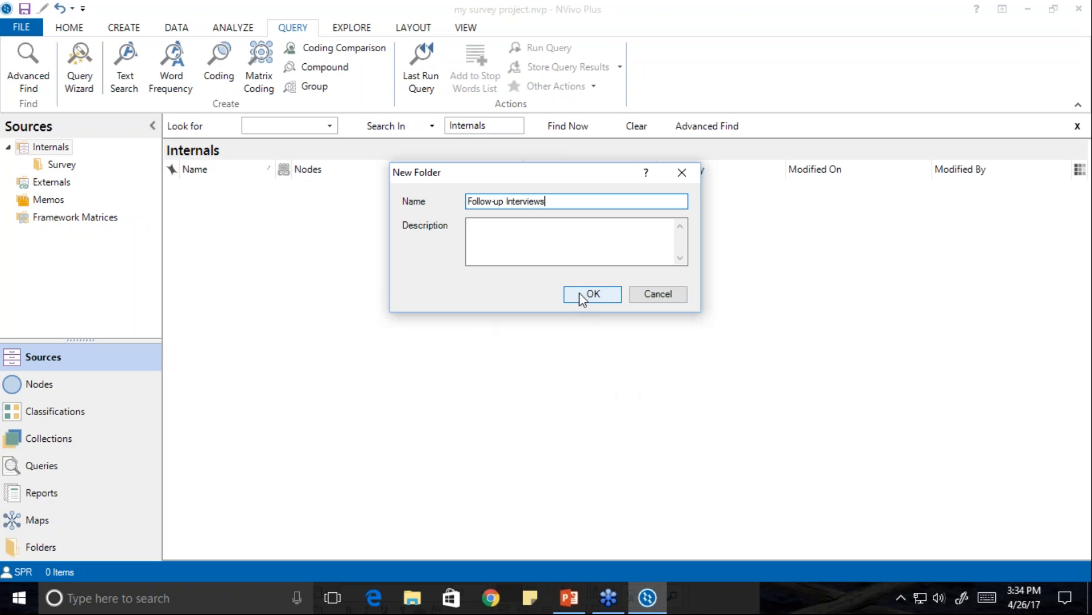
left_click(583, 301)
Step: Choose the first interview document in the Interviews folder of Sample Data Files for import into Internals
right_click(235, 228)
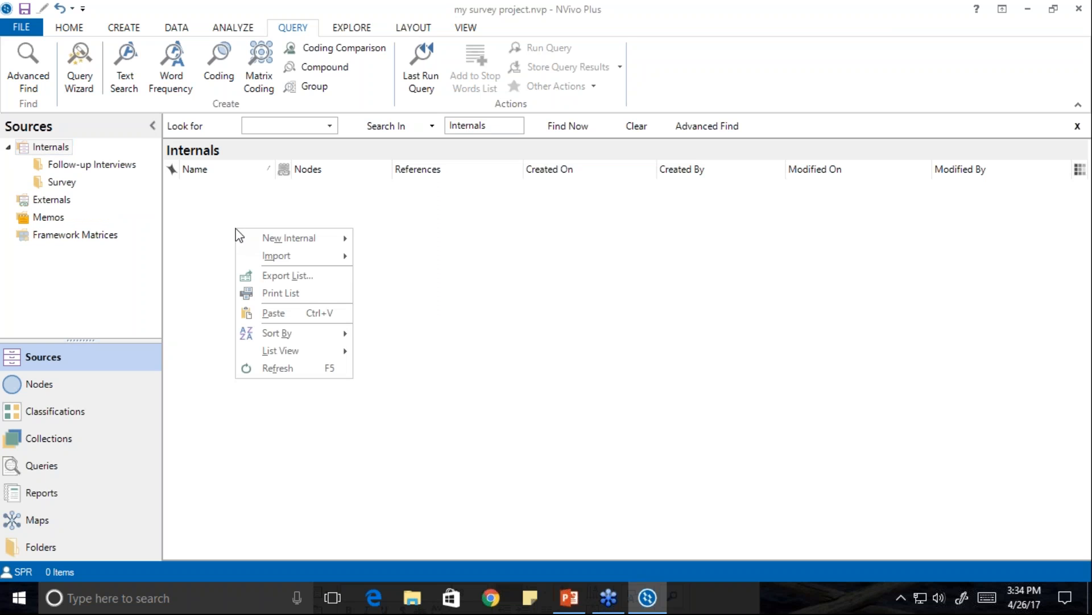
mouse_move(287, 262)
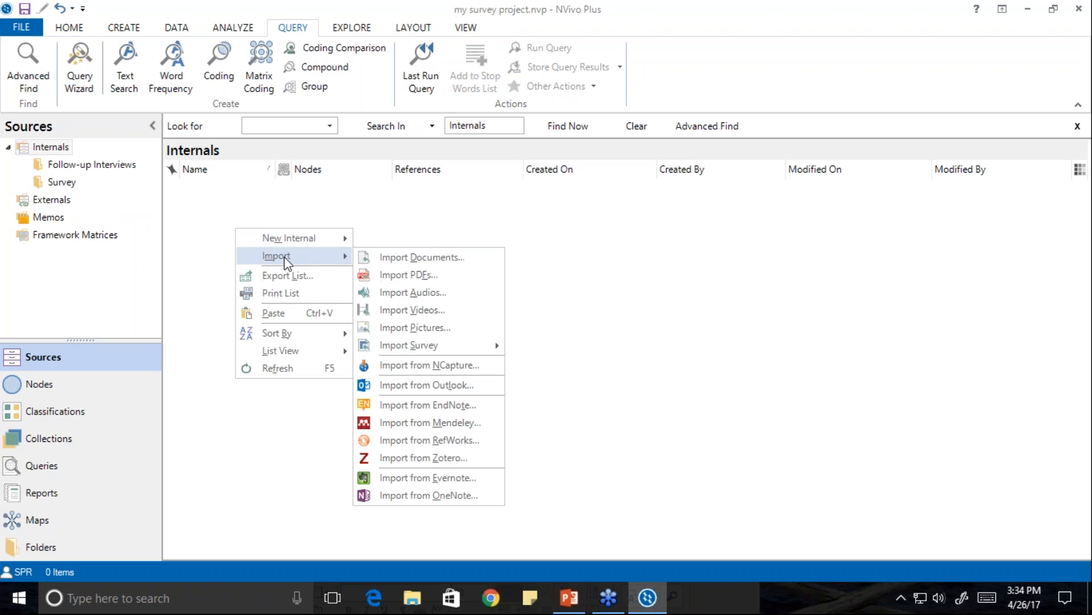
left_click(421, 258)
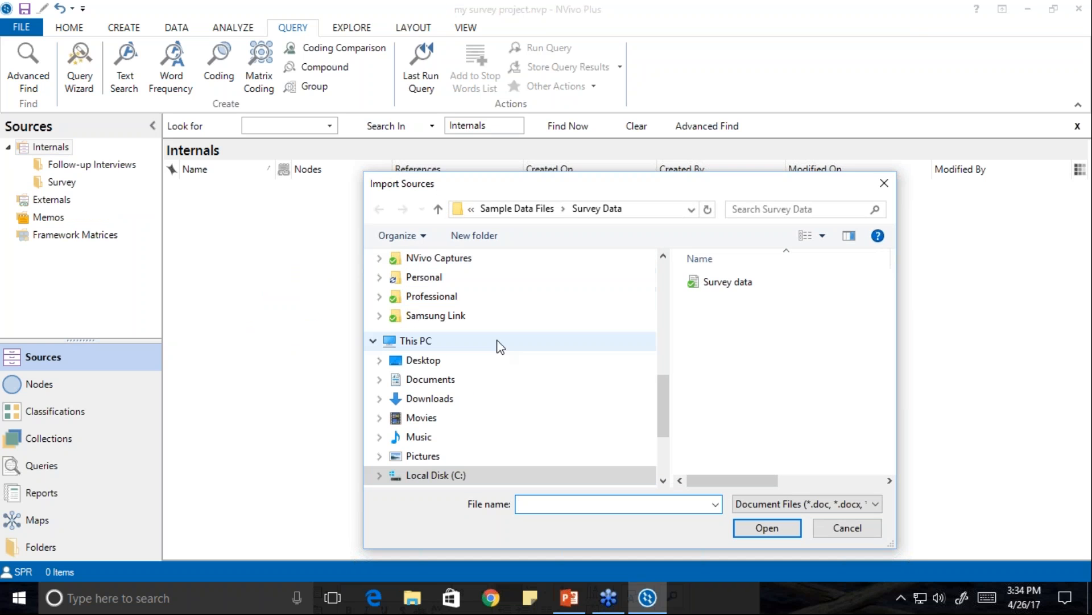
left_click_drag(663, 405, 654, 270)
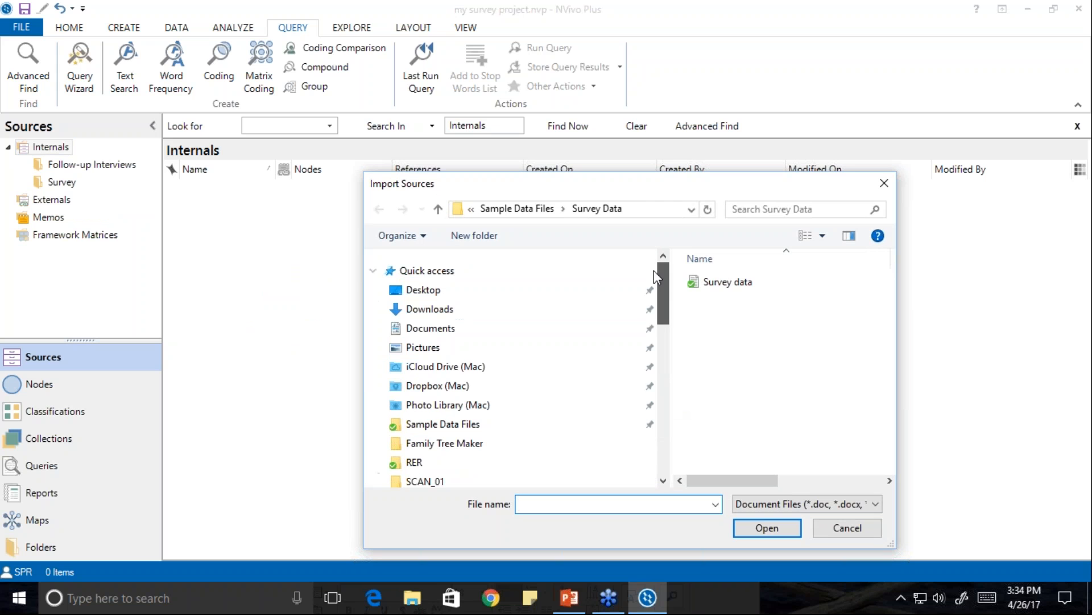
left_click(427, 426)
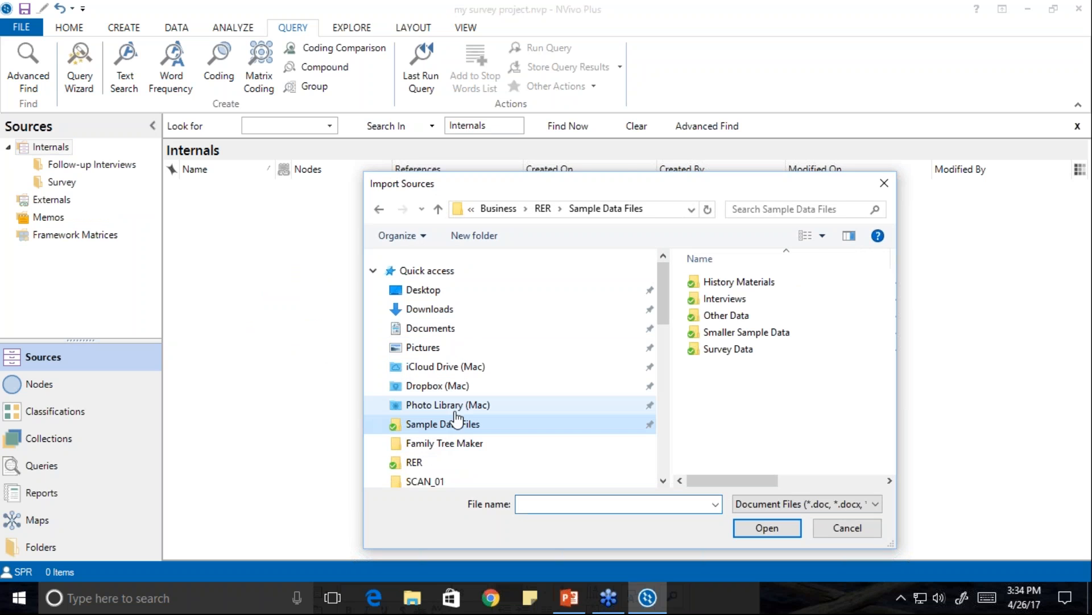
double_click(724, 298)
left_click(720, 282)
left_click(766, 531)
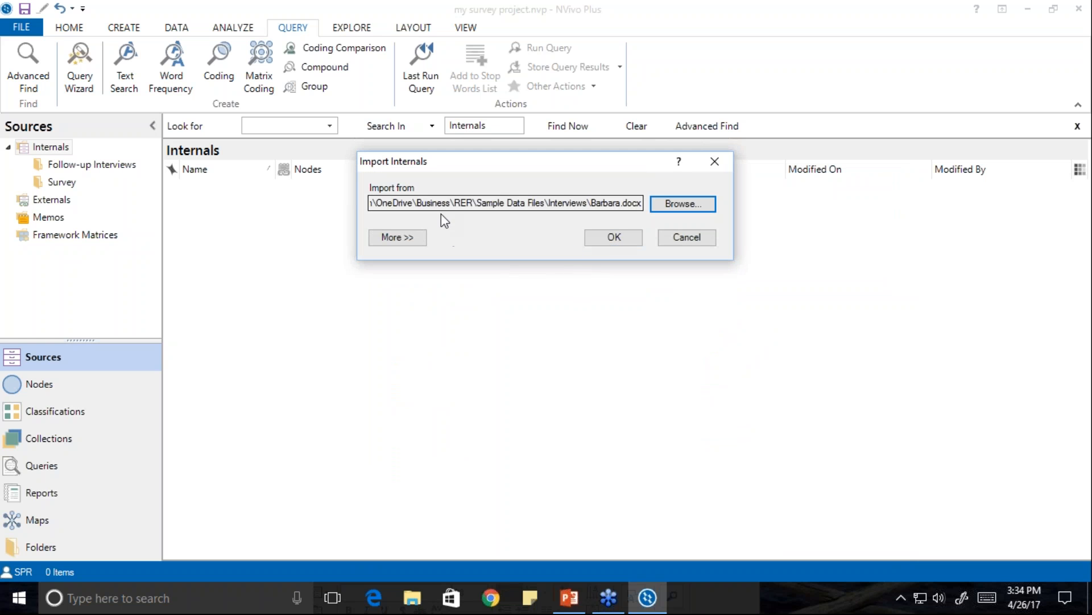
Step: Set the import options to code sources at cases located under Survey data case DE001
left_click(399, 237)
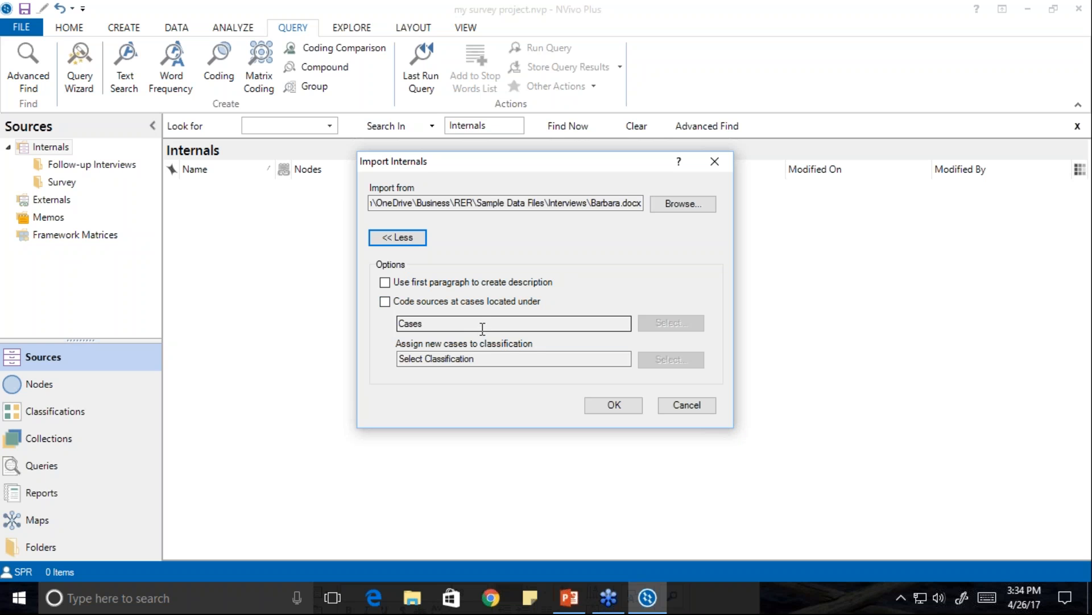
left_click(385, 302)
left_click(683, 326)
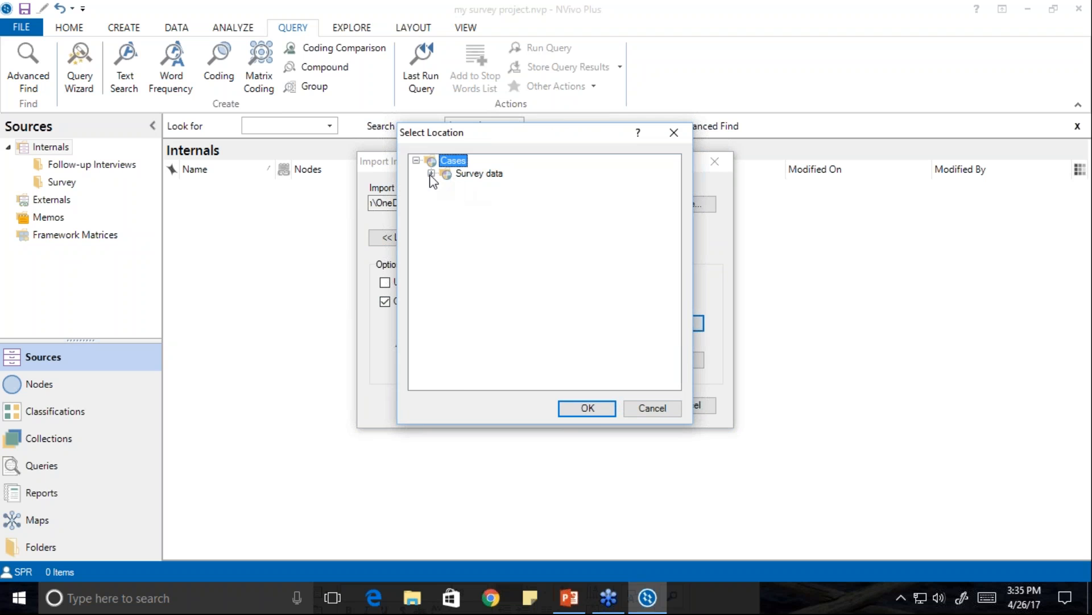
left_click(430, 174)
left_click(462, 188)
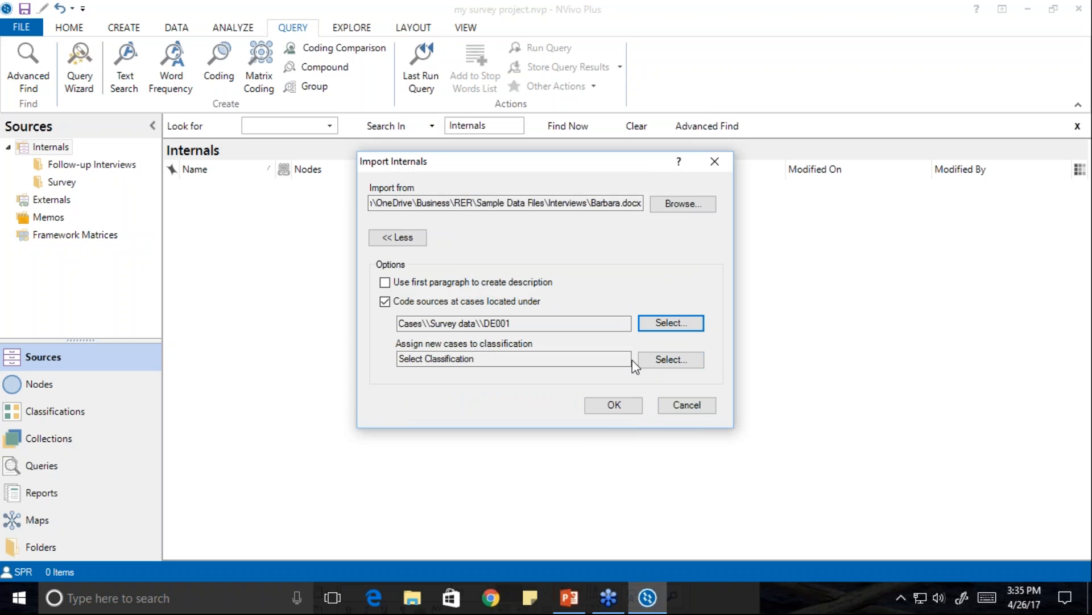
Step: Assign new cases to the Survey Respondent classification and import the interview document into Internals with its default properties
left_click(620, 412)
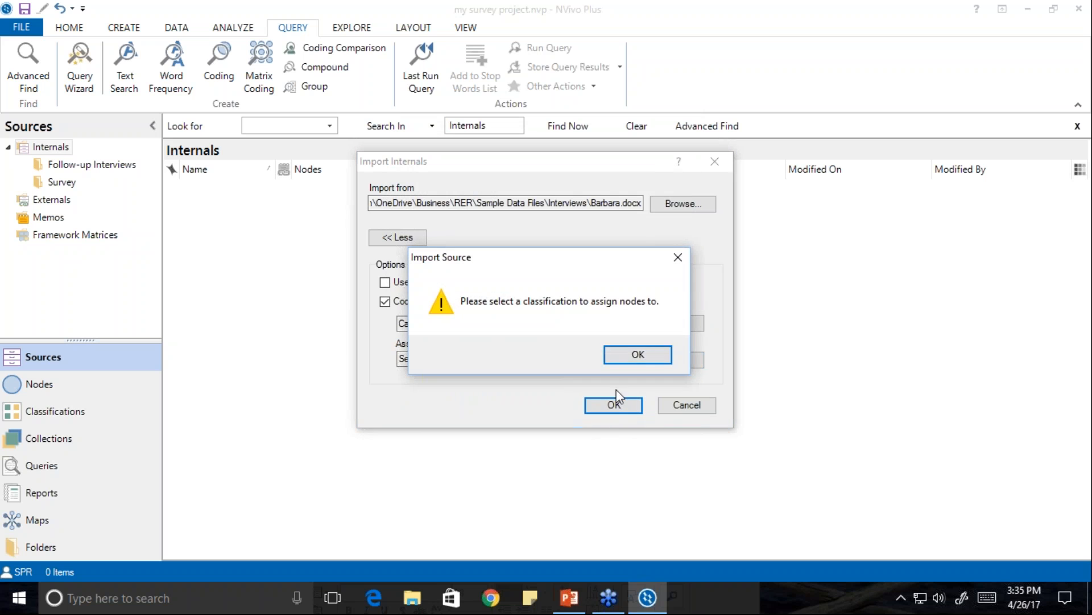
left_click(638, 355)
left_click(666, 360)
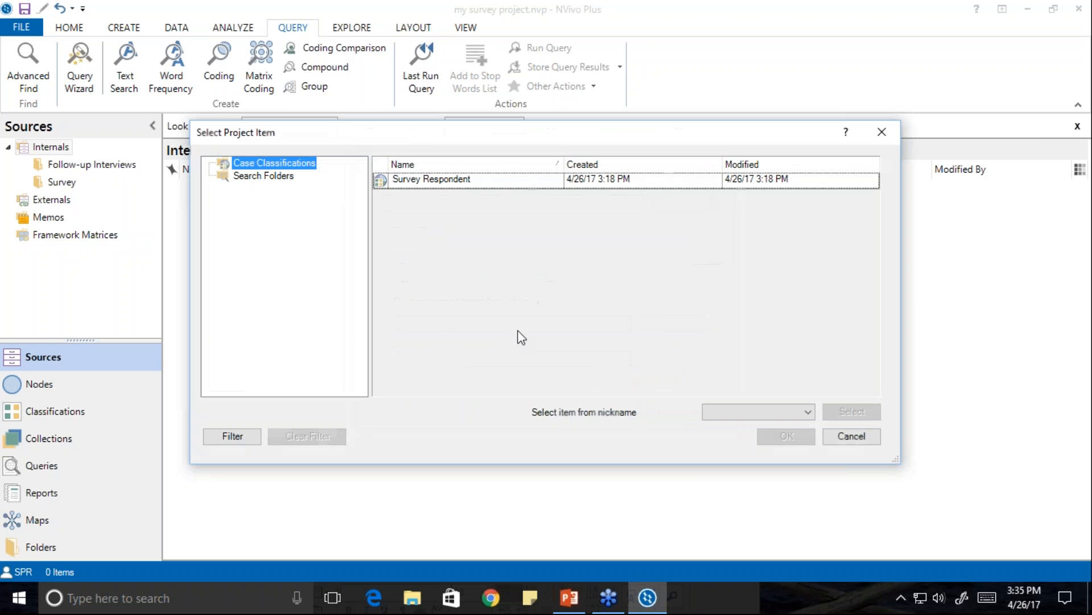
left_click(381, 180)
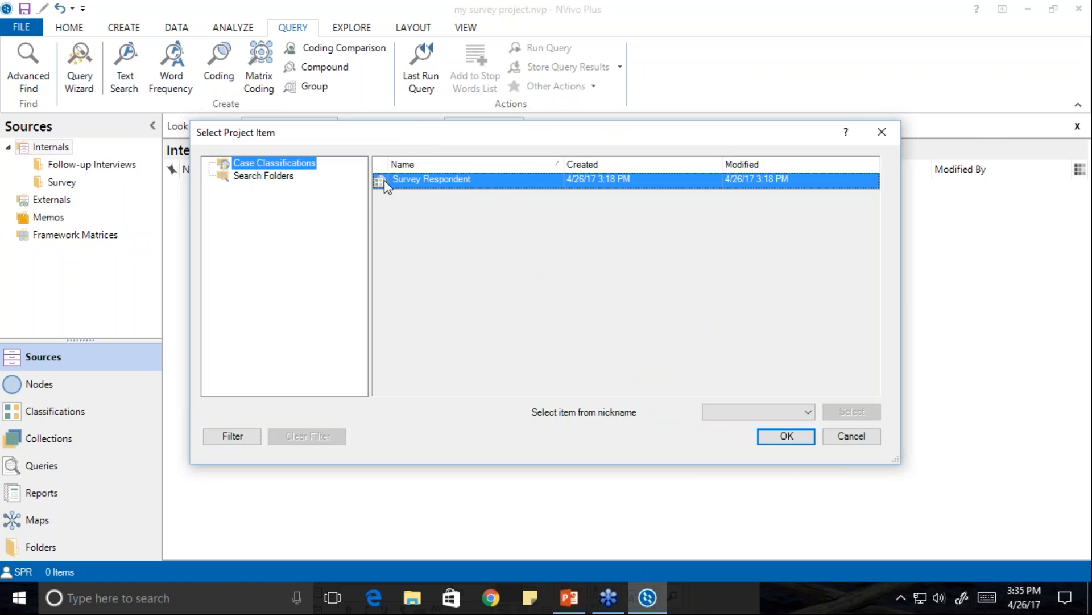
left_click_drag(710, 136, 586, 176)
left_click(671, 475)
left_click(619, 407)
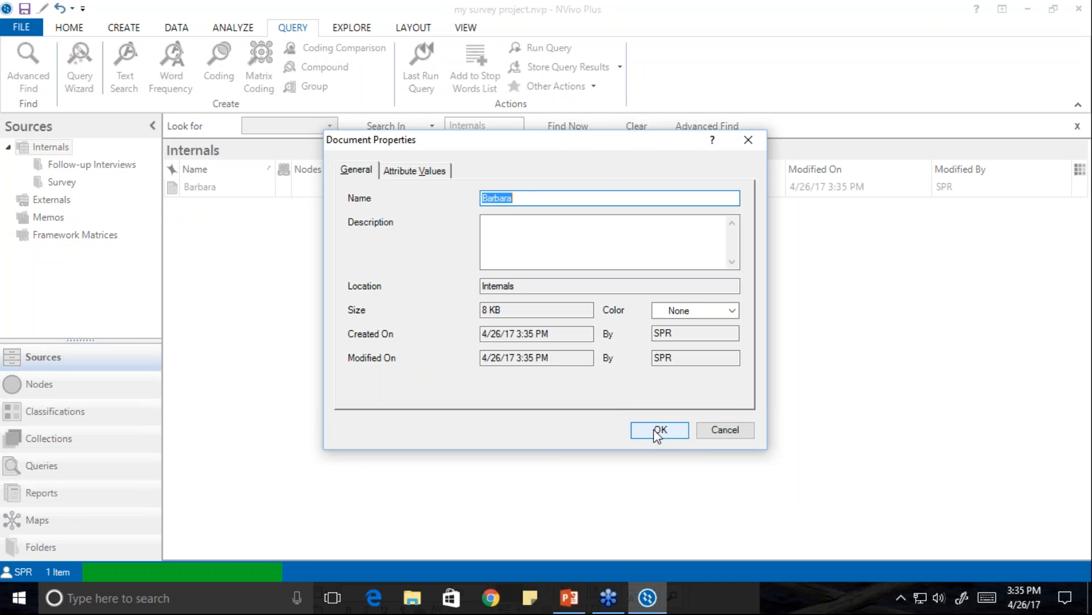
left_click(657, 433)
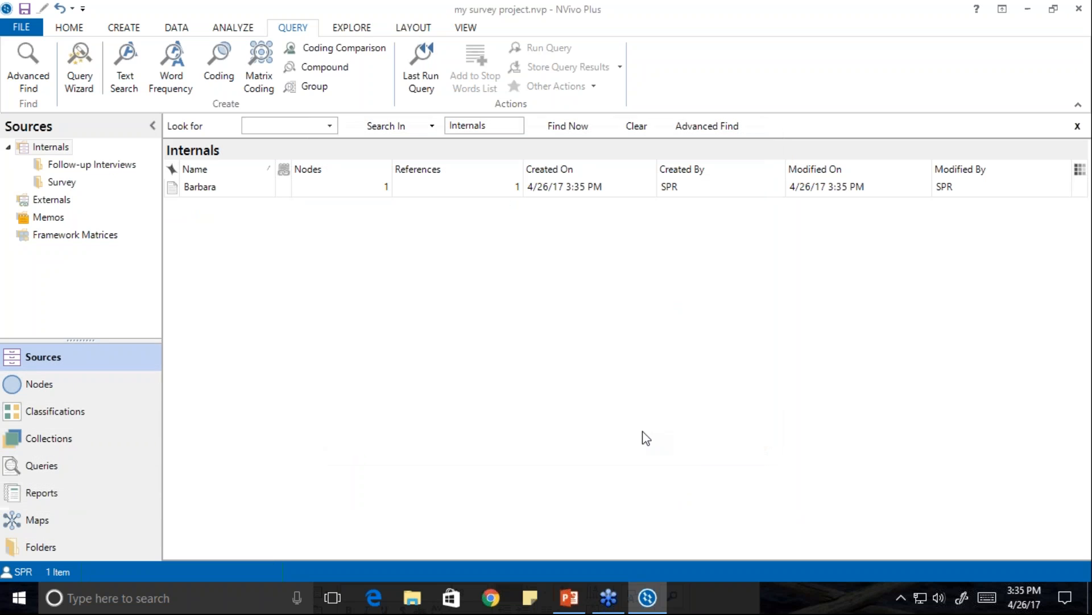
Step: Cut the interview's child case beneath DE001 in the Survey data cases and merge it into case DE001
left_click(53, 382)
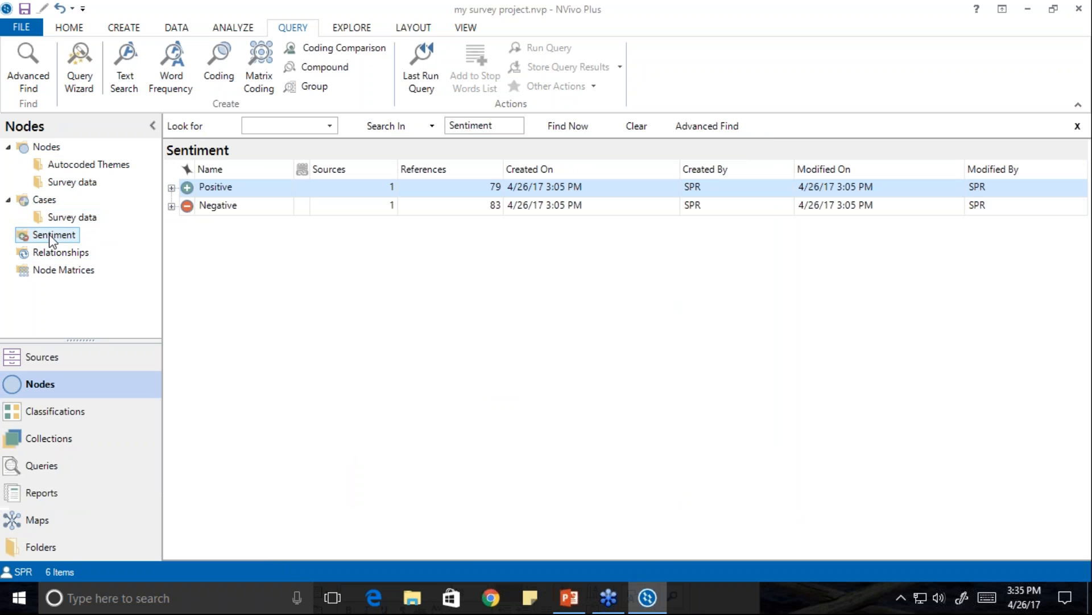
left_click(53, 219)
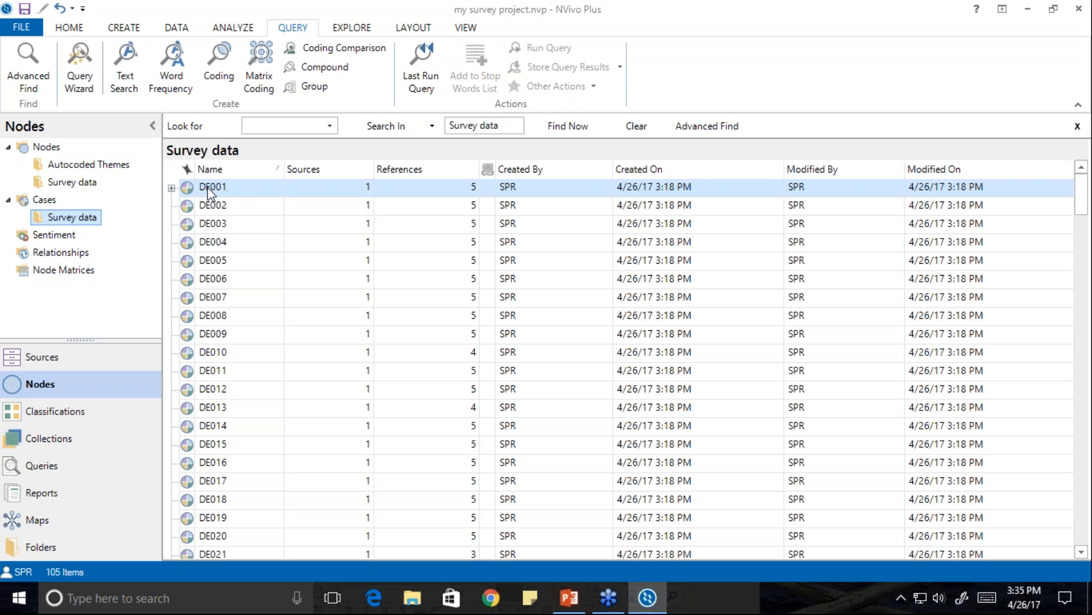
left_click(171, 187)
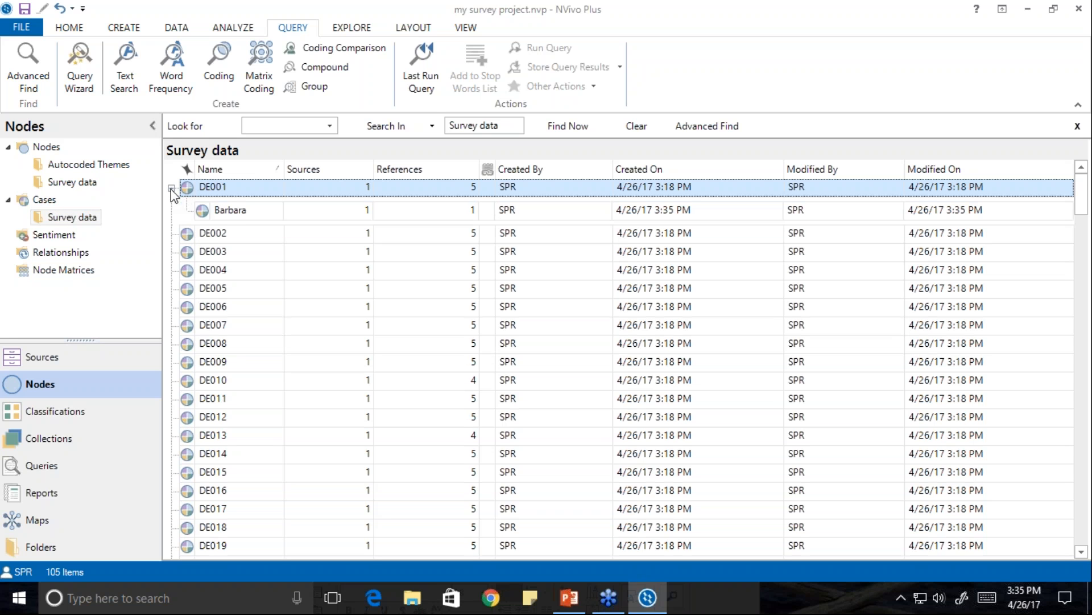
right_click(205, 210)
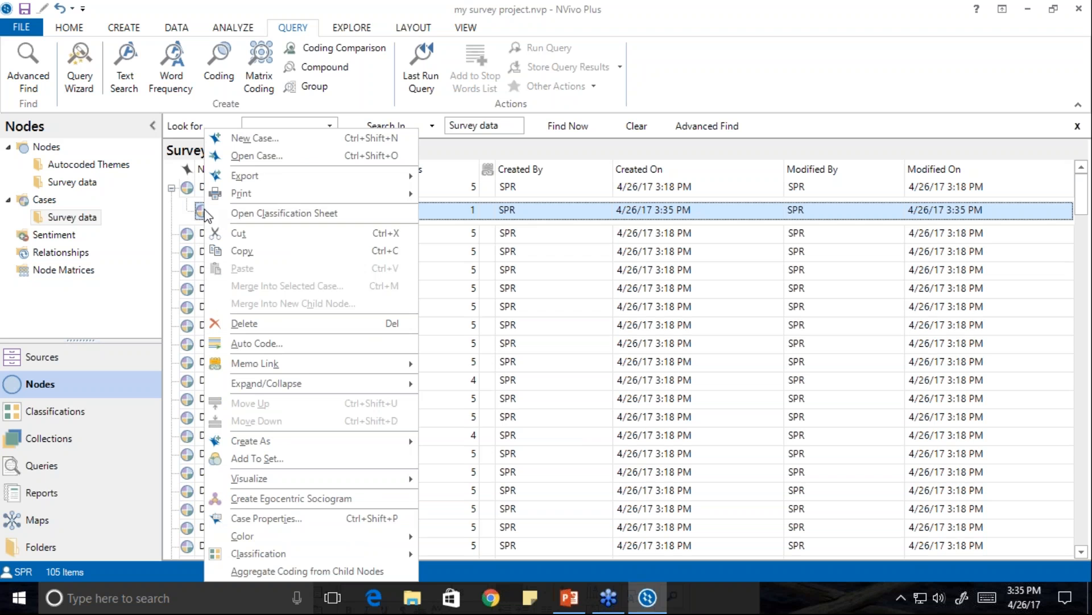
left_click(245, 213)
left_click(201, 189)
right_click(201, 189)
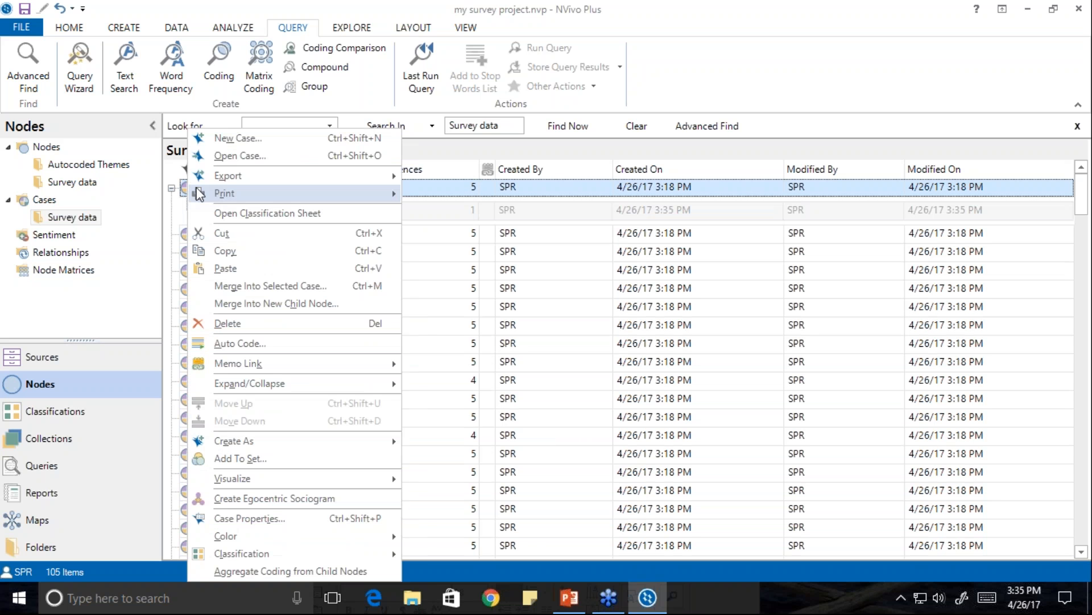
left_click(250, 286)
left_click(642, 334)
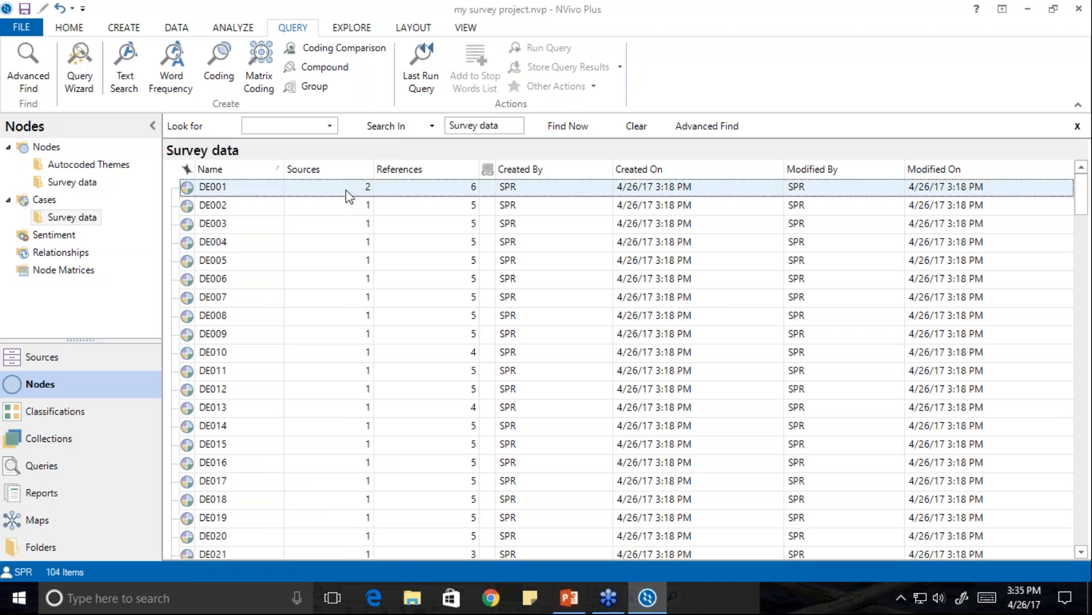
Step: Code the imported interview document in Internals to case DE001 under Survey data
left_click(52, 363)
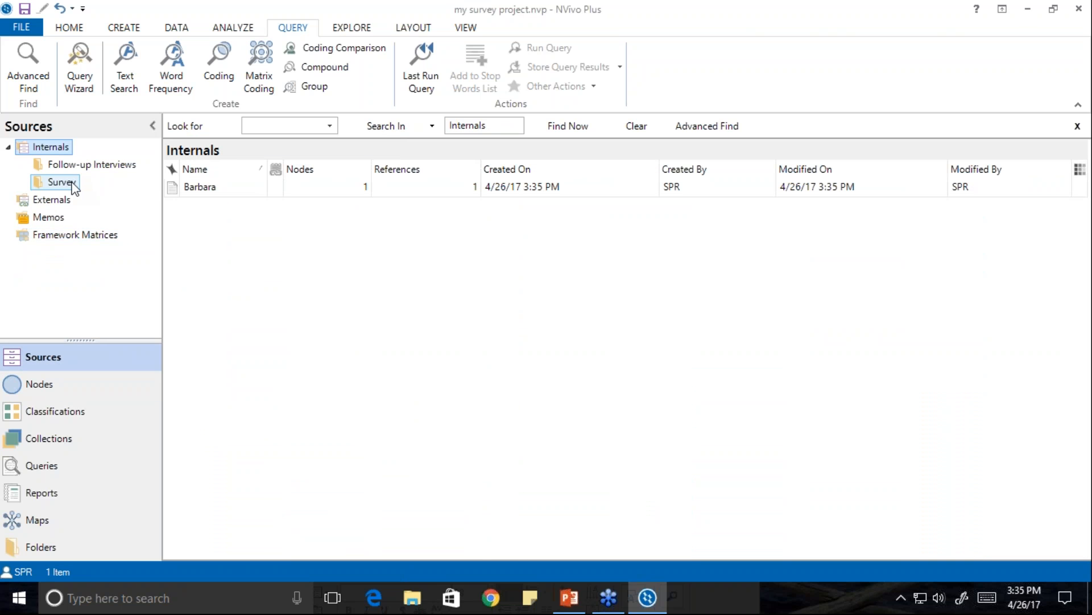
left_click(173, 188)
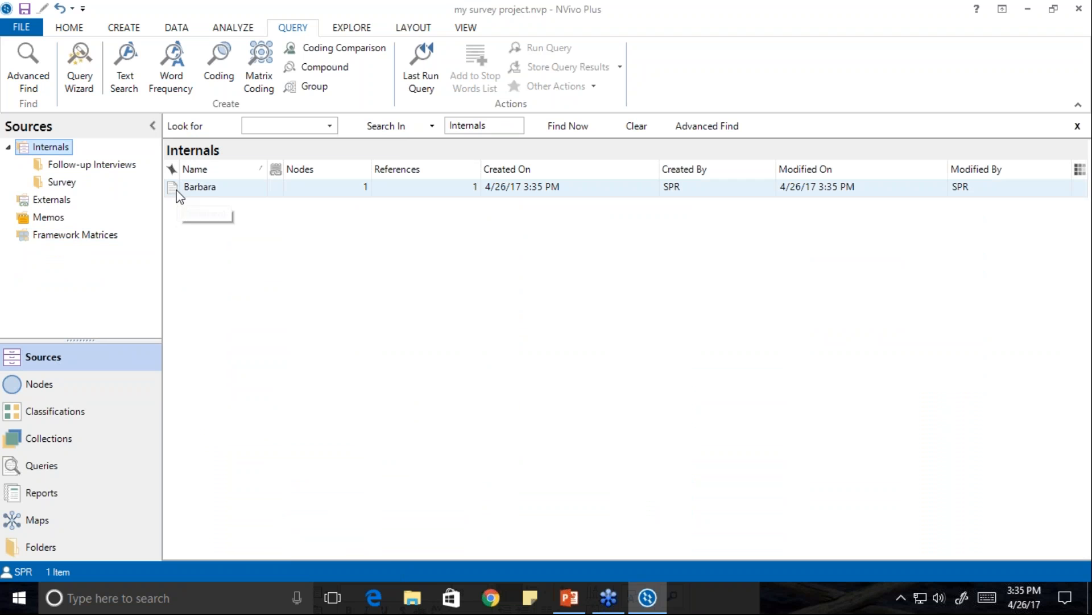
right_click(176, 195)
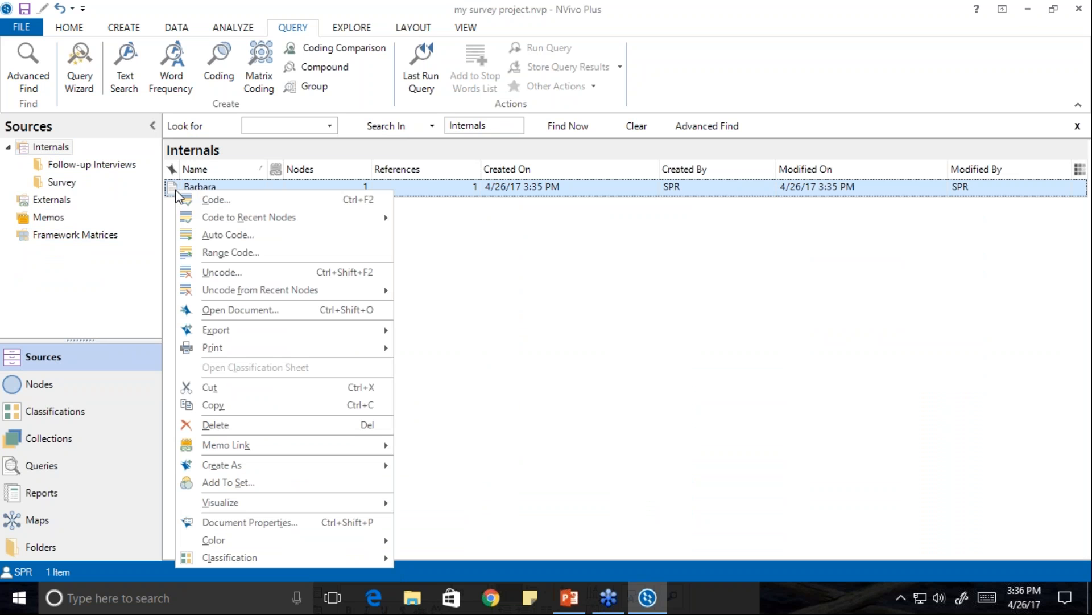
left_click(216, 200)
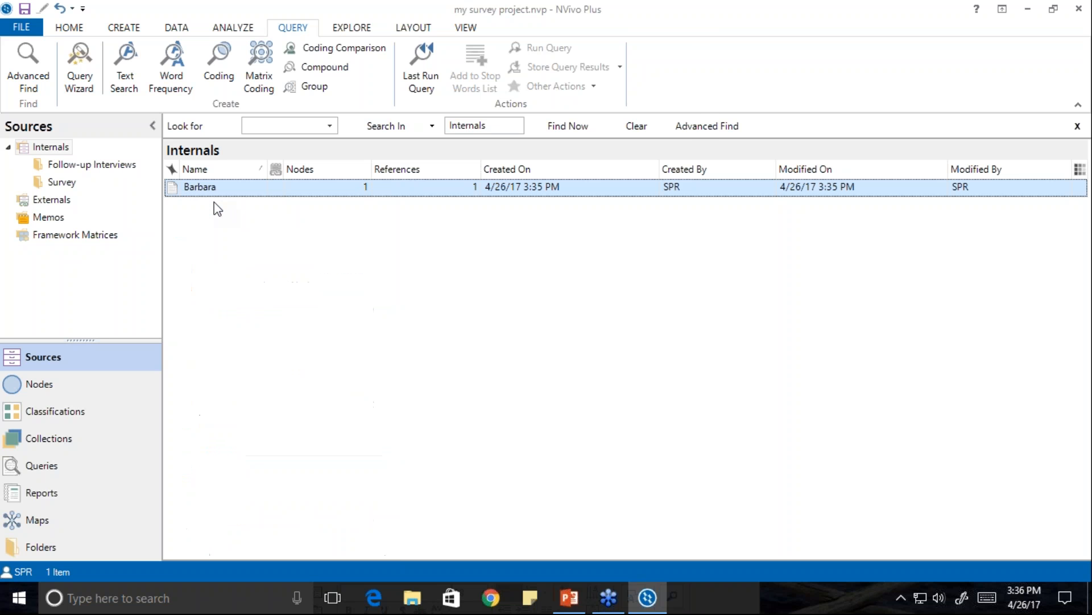
left_click(406, 169)
left_click(412, 186)
left_click(454, 204)
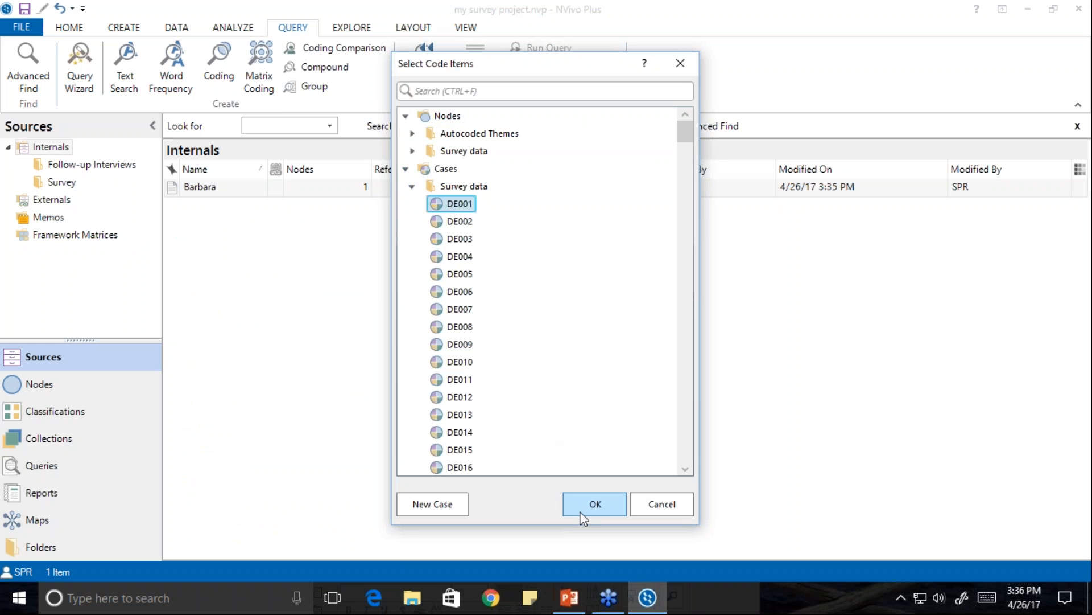
left_click(595, 505)
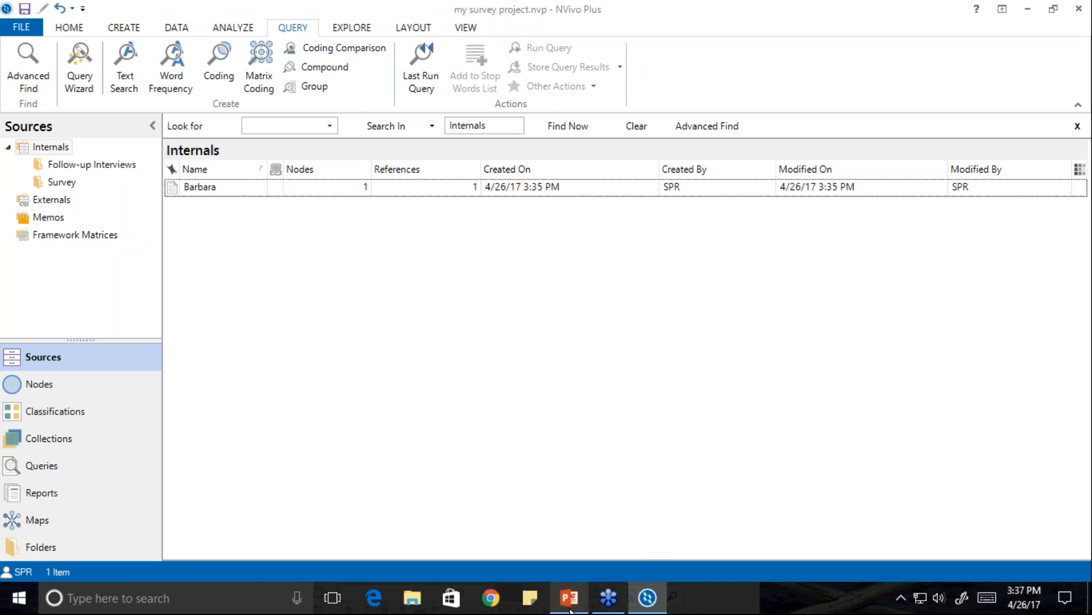
Step: Switch to the Survey Data Windows presentation in PowerPoint, start its slide show, and advance to the NVivo Licensing Options slide
mouse_move(571, 609)
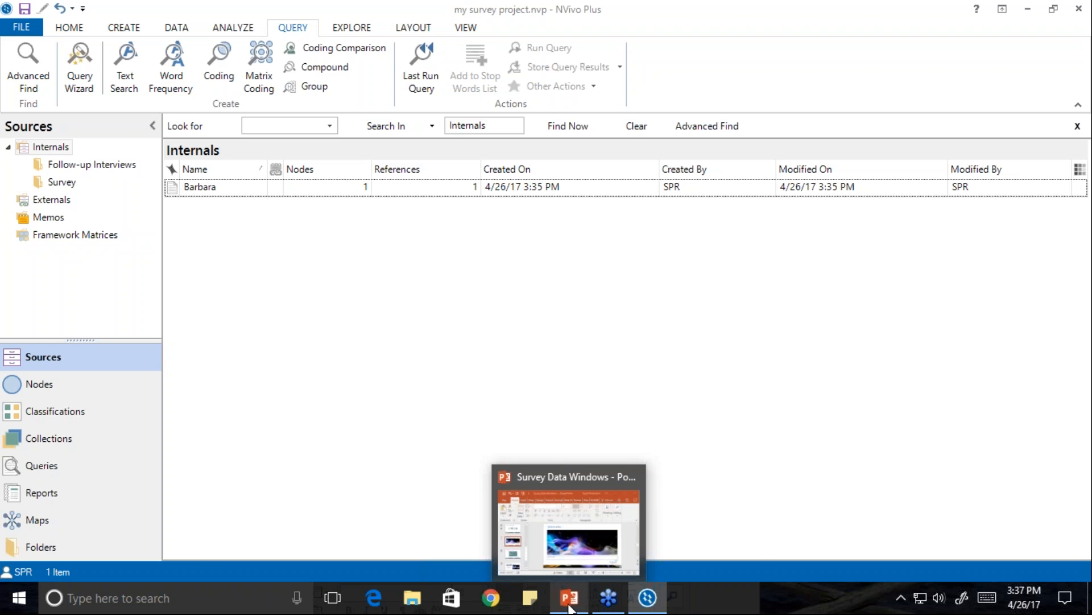
left_click(570, 608)
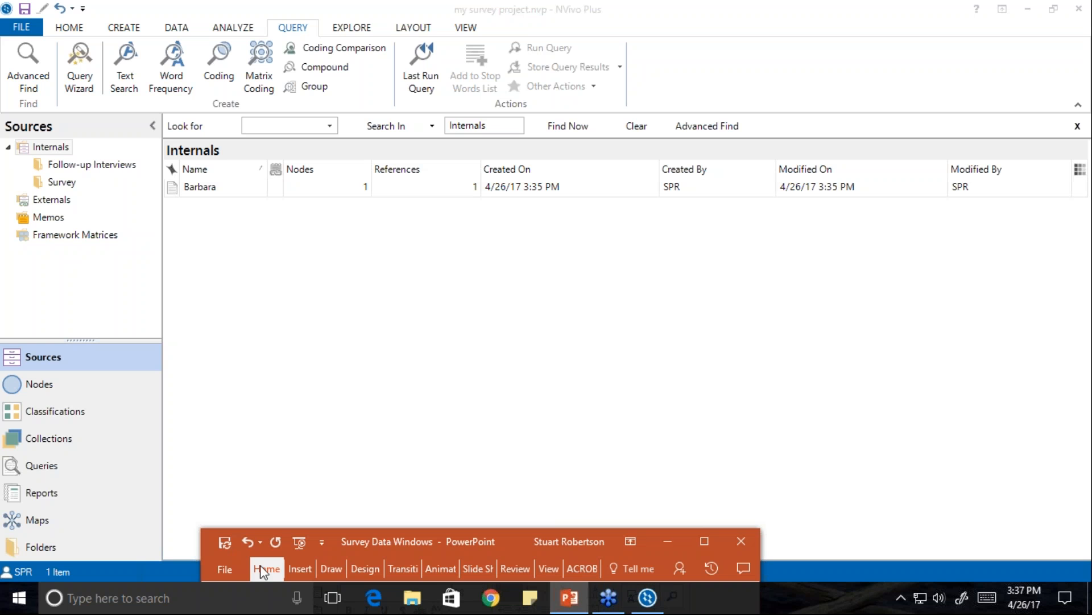
left_click(298, 545)
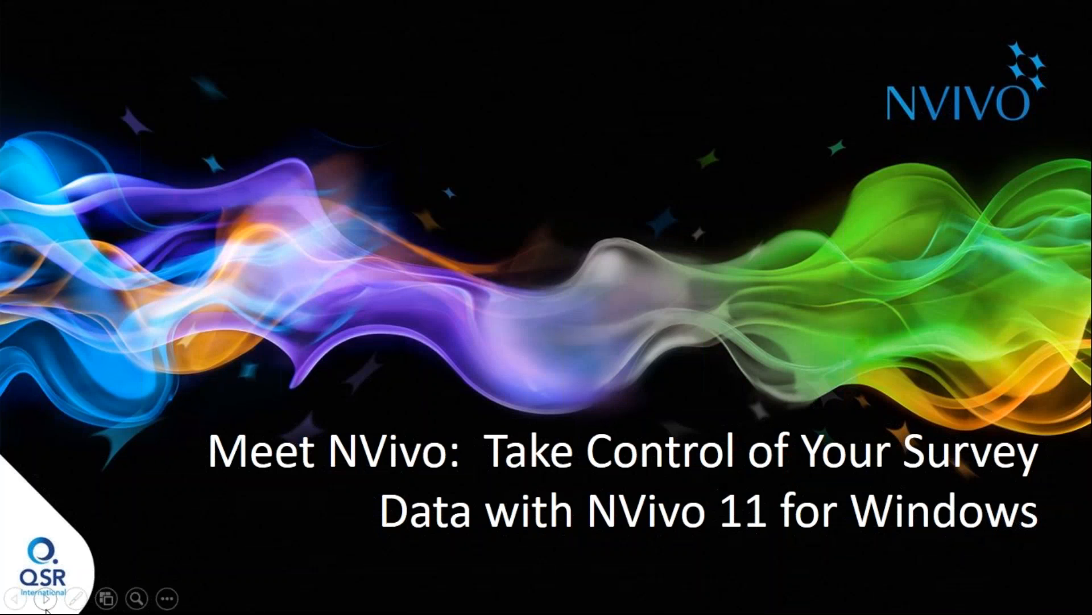
left_click(46, 602)
left_click(46, 602)
left_click(46, 602)
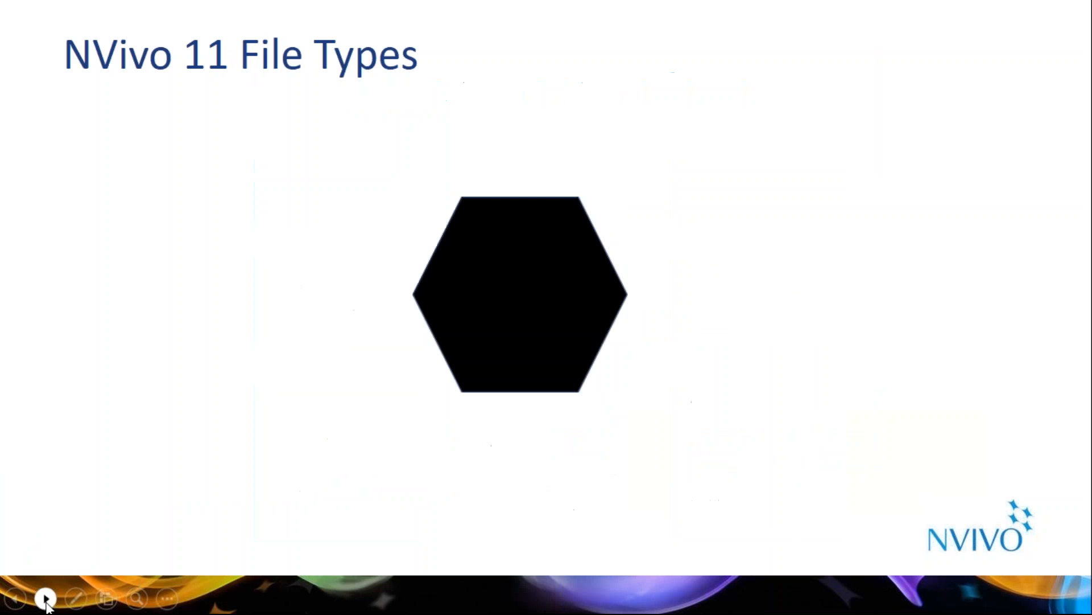
left_click(46, 599)
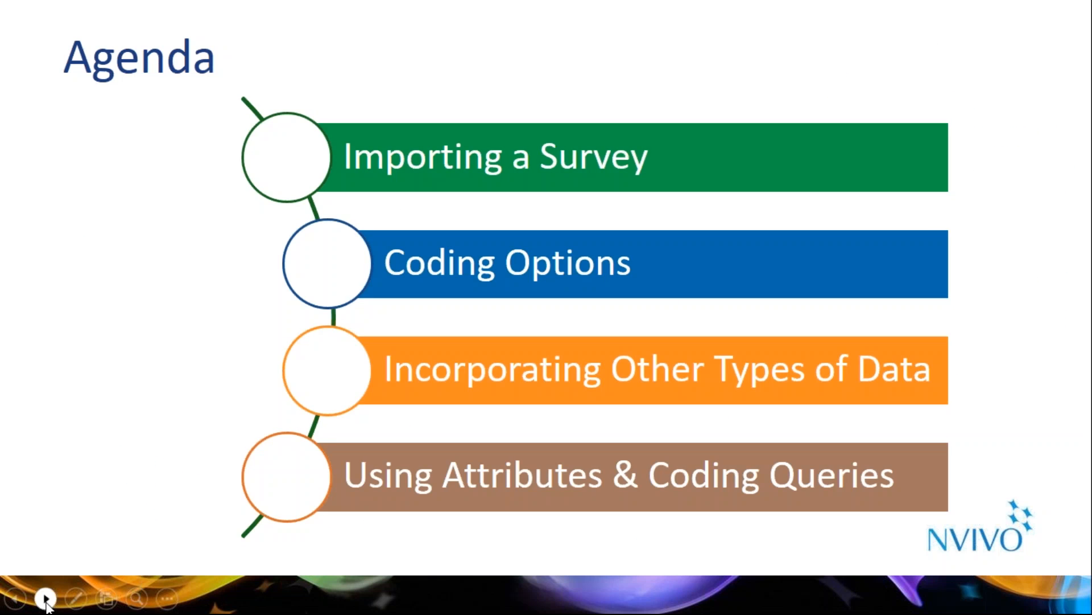
left_click(46, 599)
left_click(47, 604)
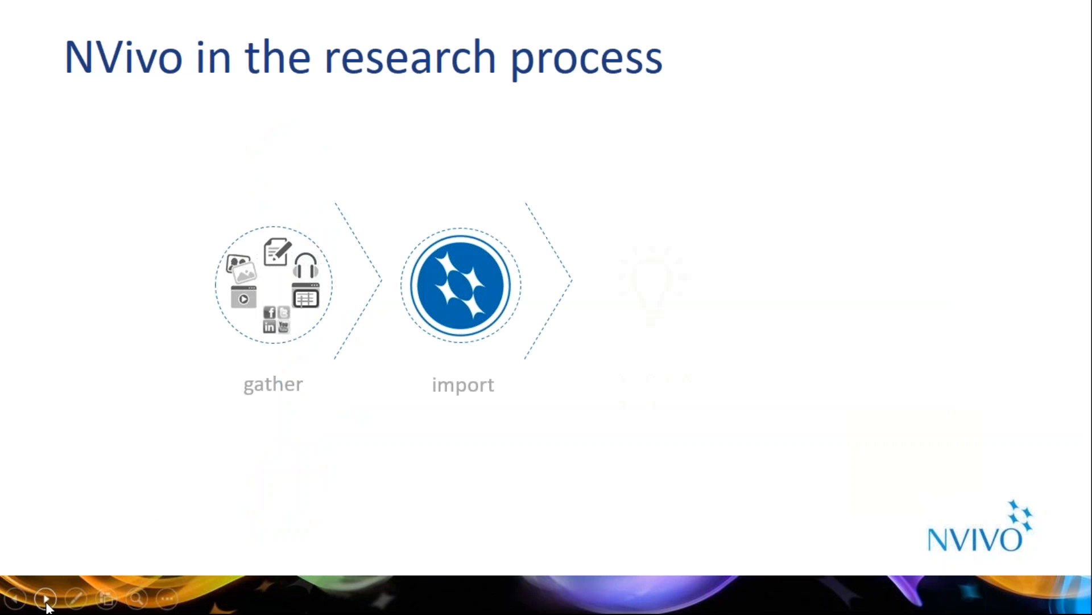
left_click(46, 599)
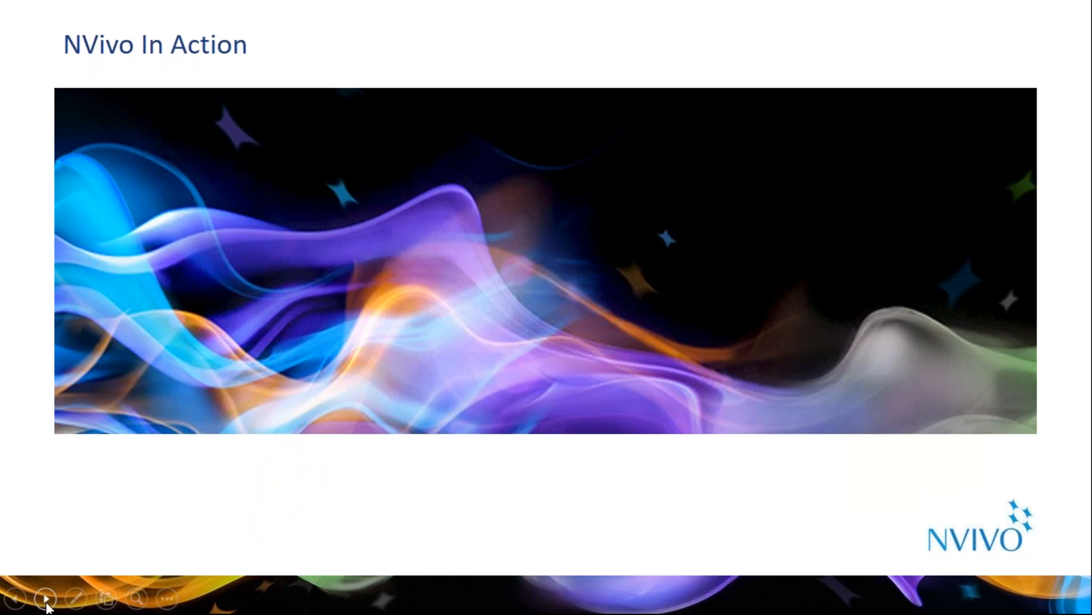
left_click(46, 598)
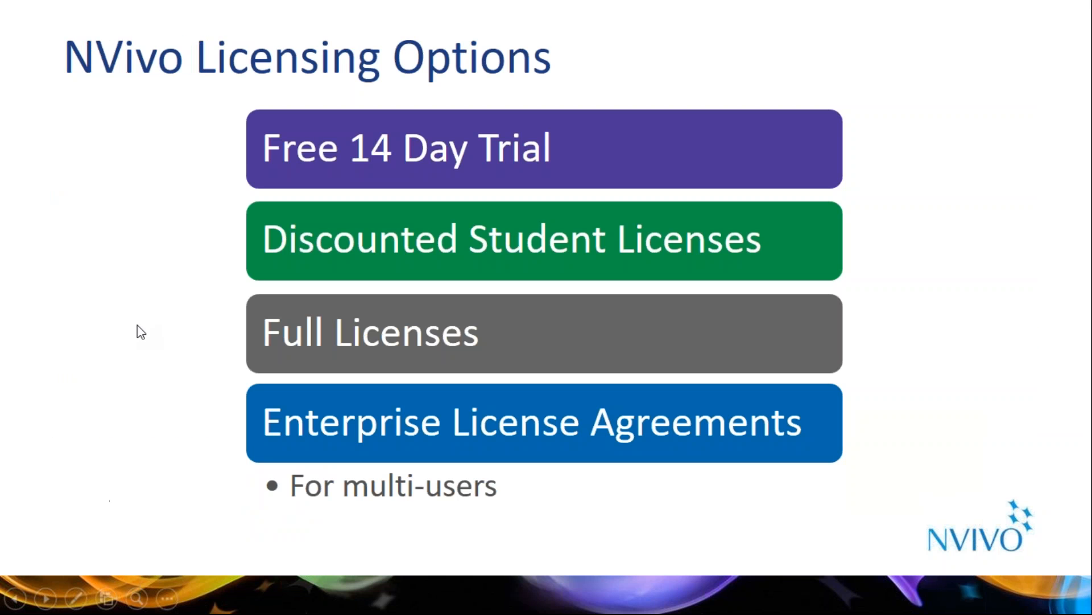